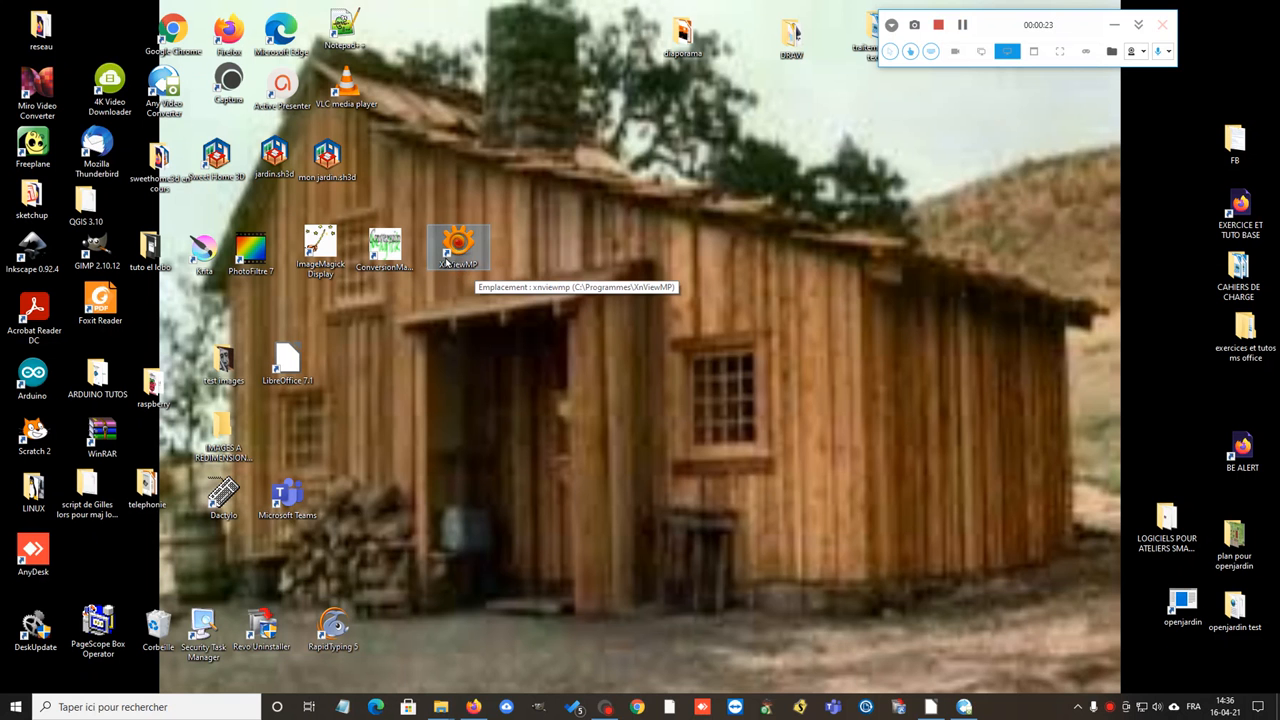
- Launch XnView MP and open its batch conversion tool
double_click(459, 262)
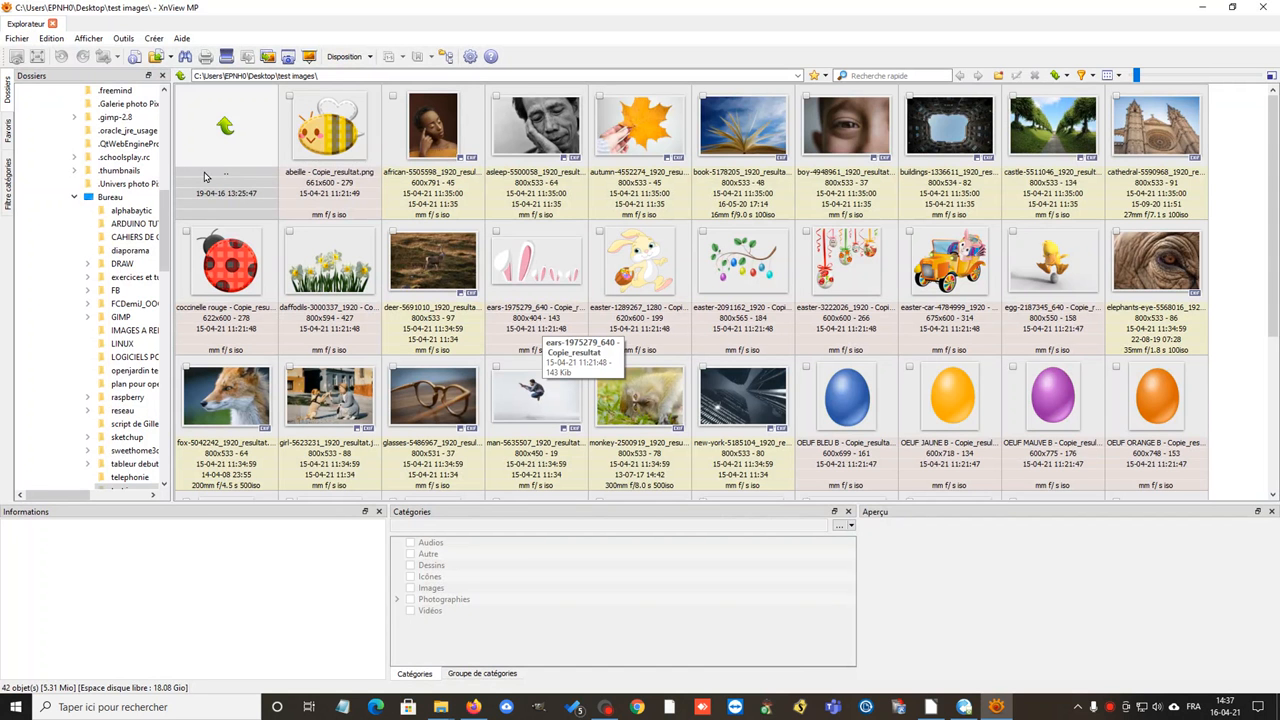
left_click_drag(164, 204, 158, 100)
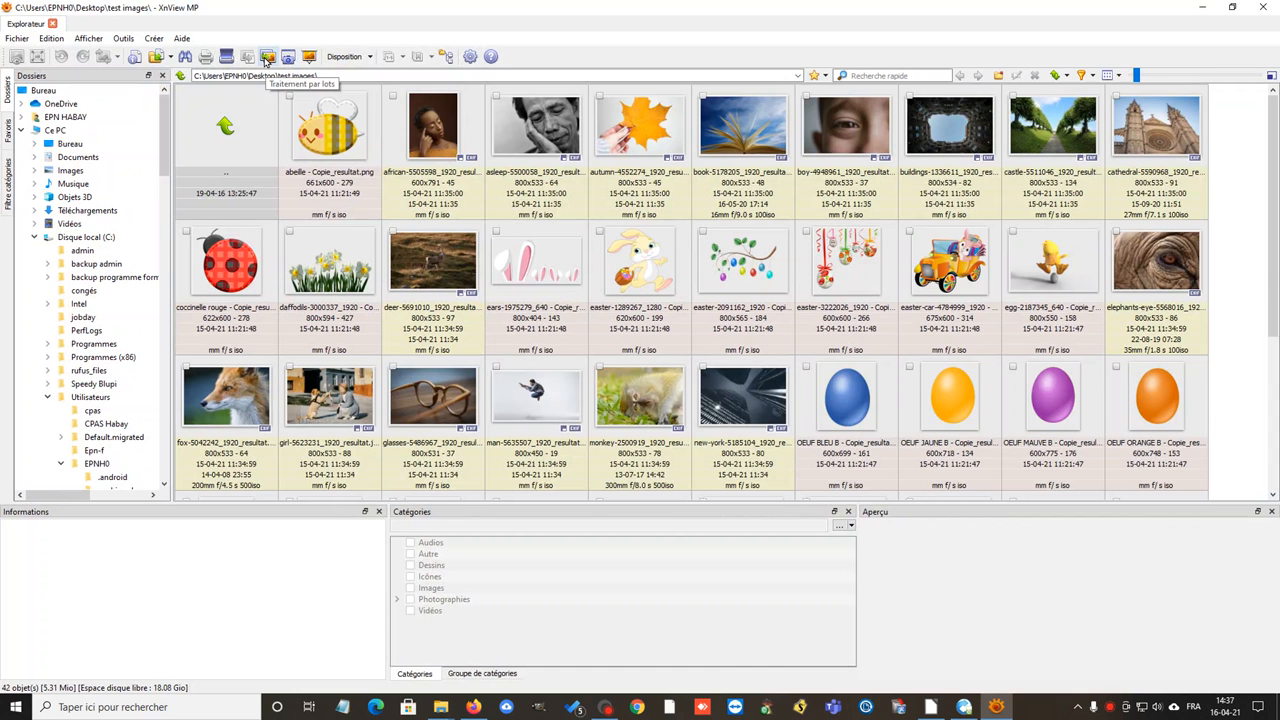
left_click(267, 57)
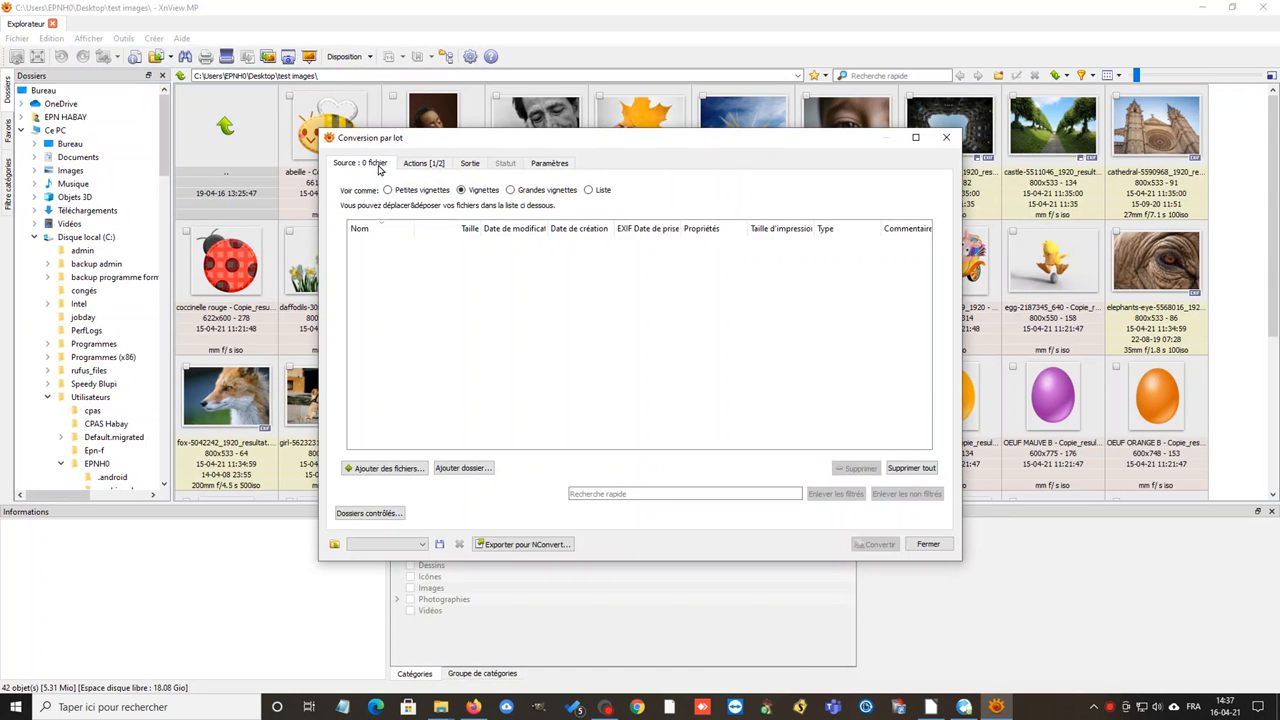
- Deactivate the Rotation action and activate the Redimensionner action in the batch conversion
left_click(419, 166)
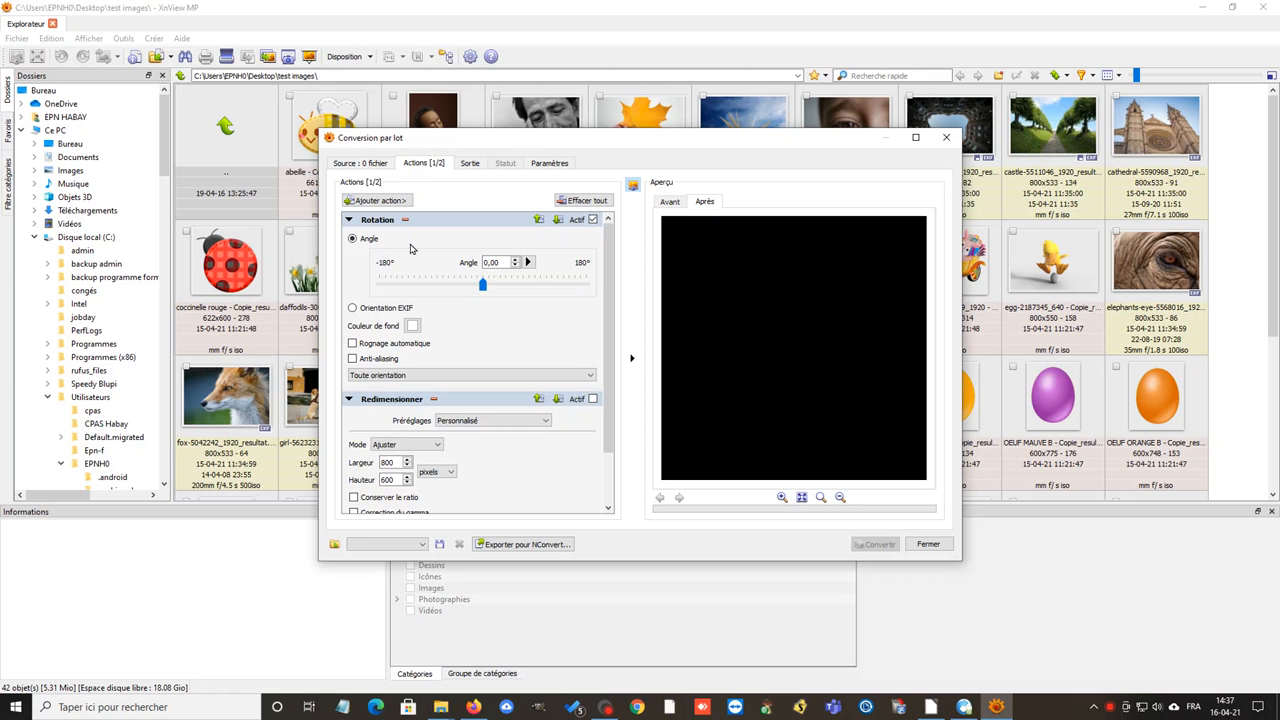
left_click(592, 219)
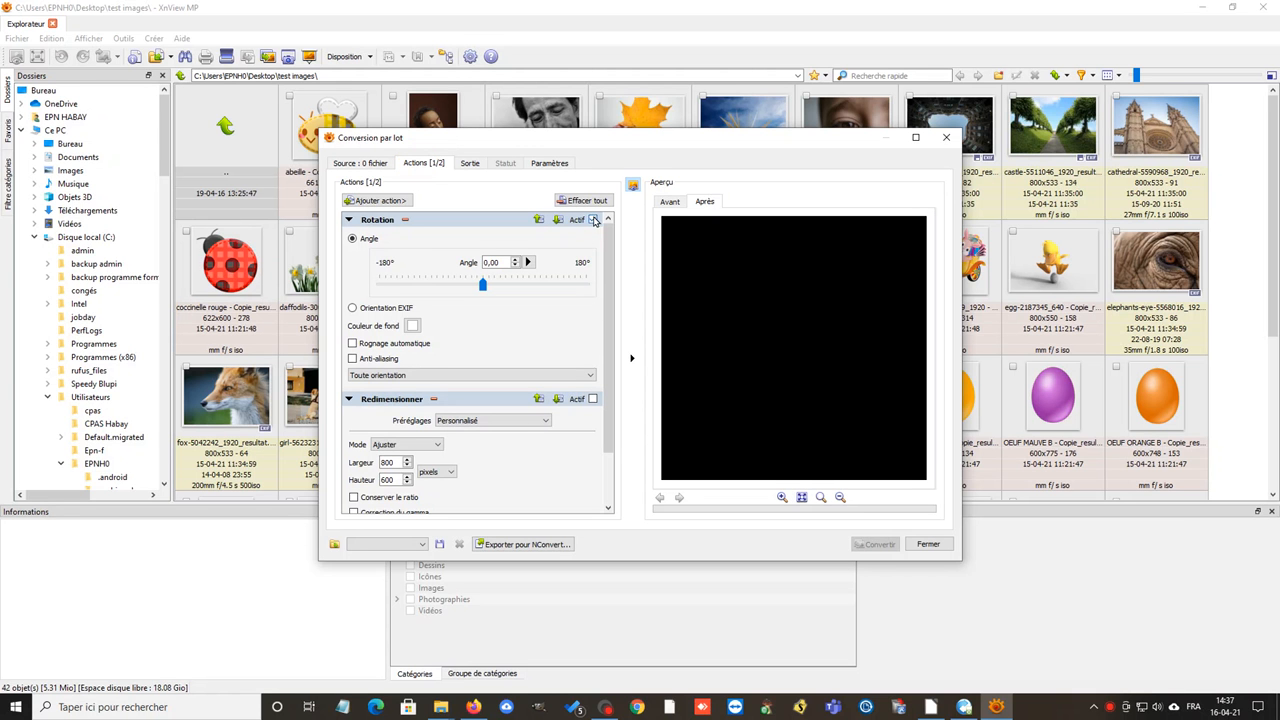
left_click(592, 399)
- Add another Redimensionner action from the image category to the batch action list
left_click(387, 204)
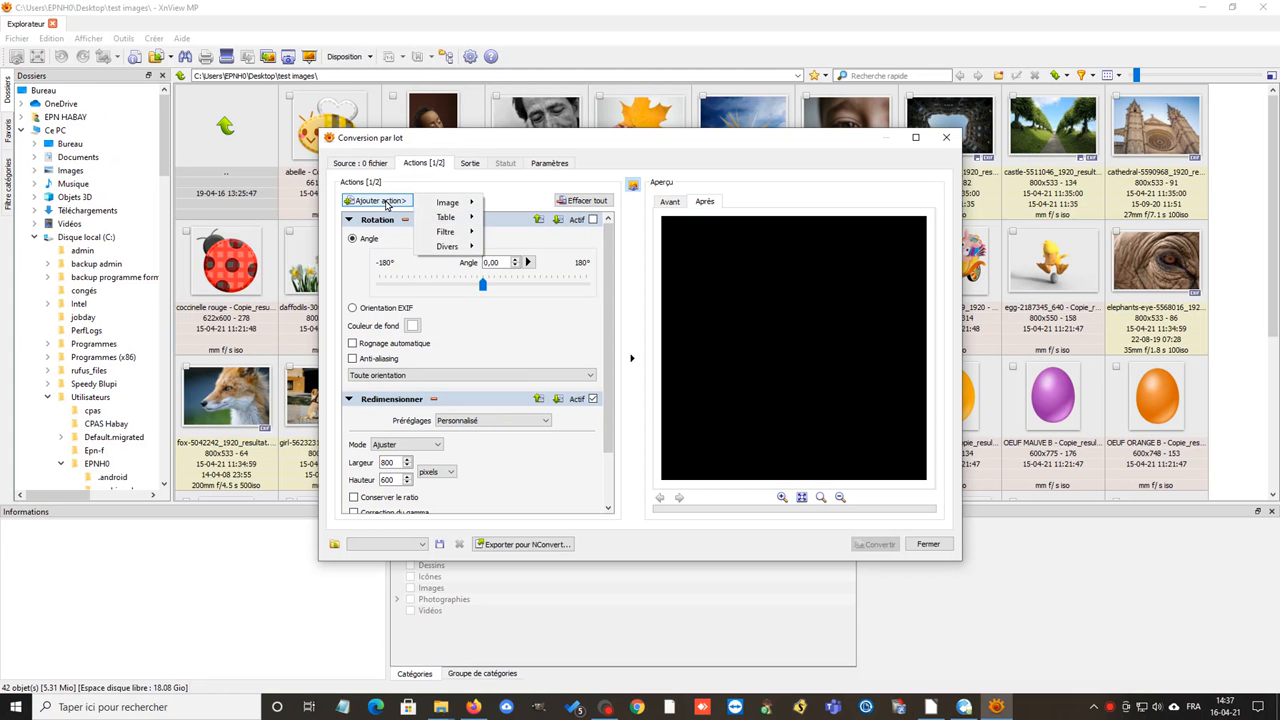
mouse_move(443, 205)
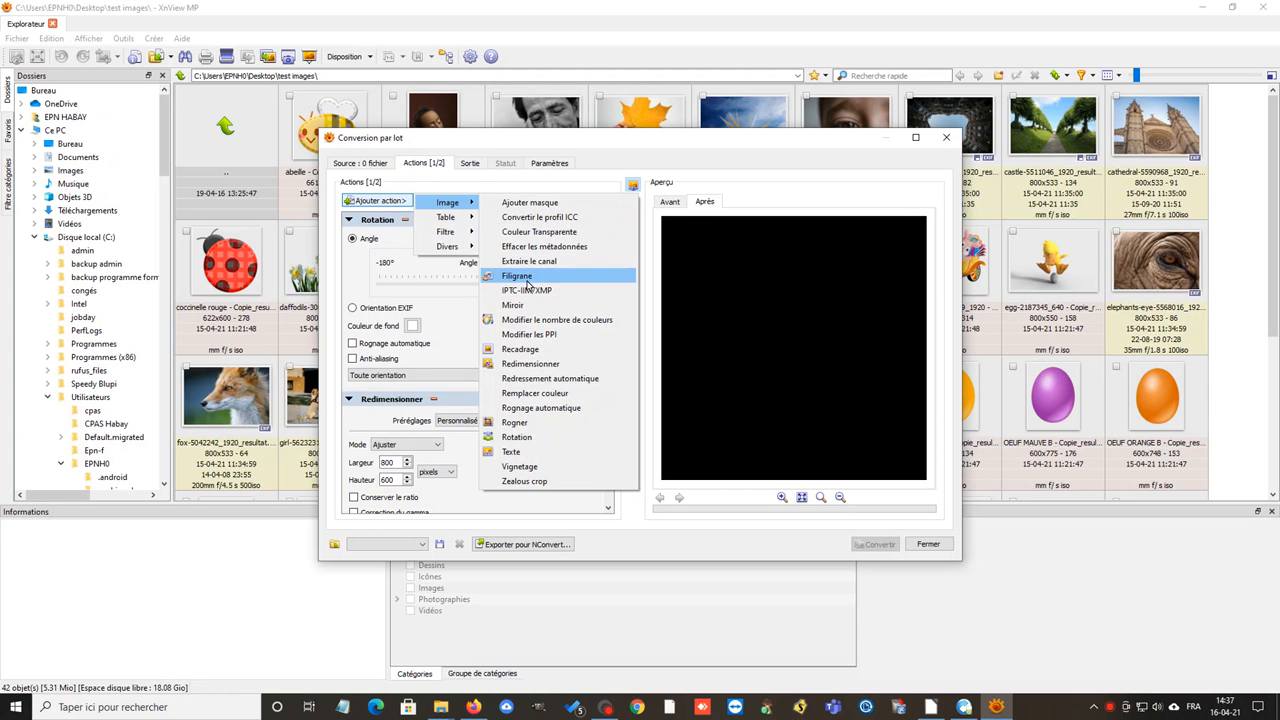
left_click(527, 366)
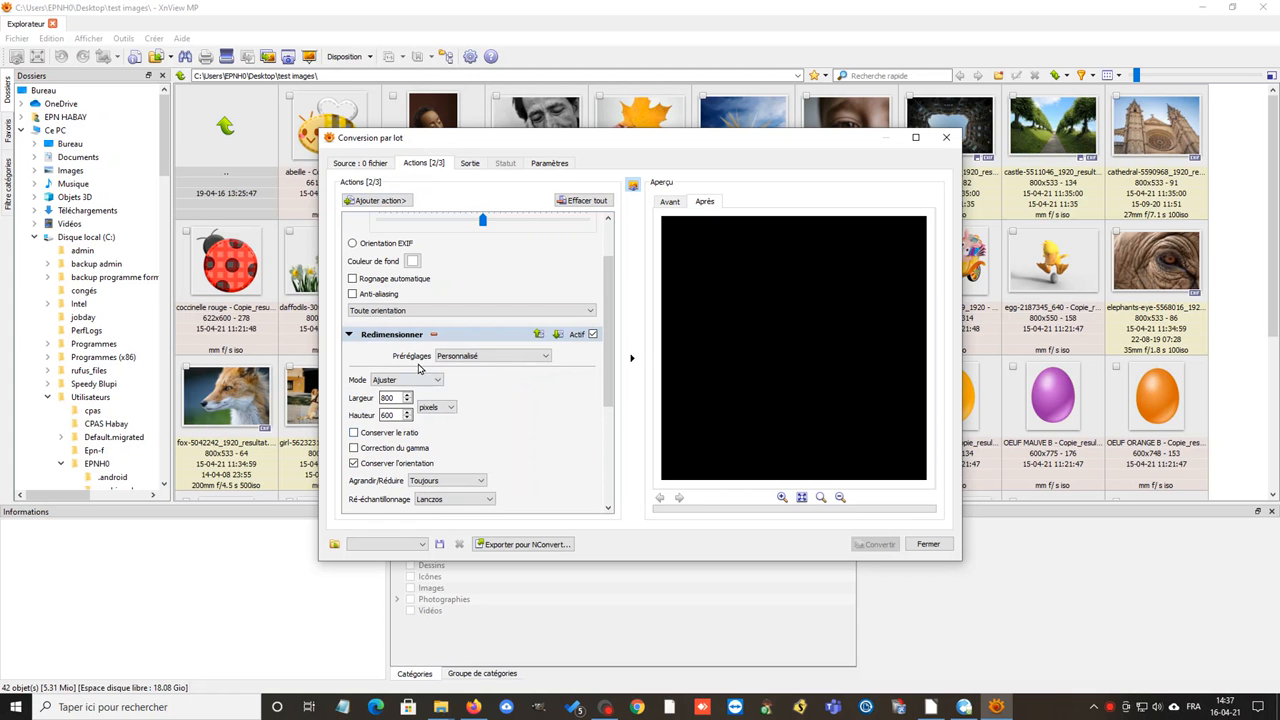
- Start adding source files to the batch and open the IMAGES A REDIMENSIONNER folder on the Bureau
left_click(355, 164)
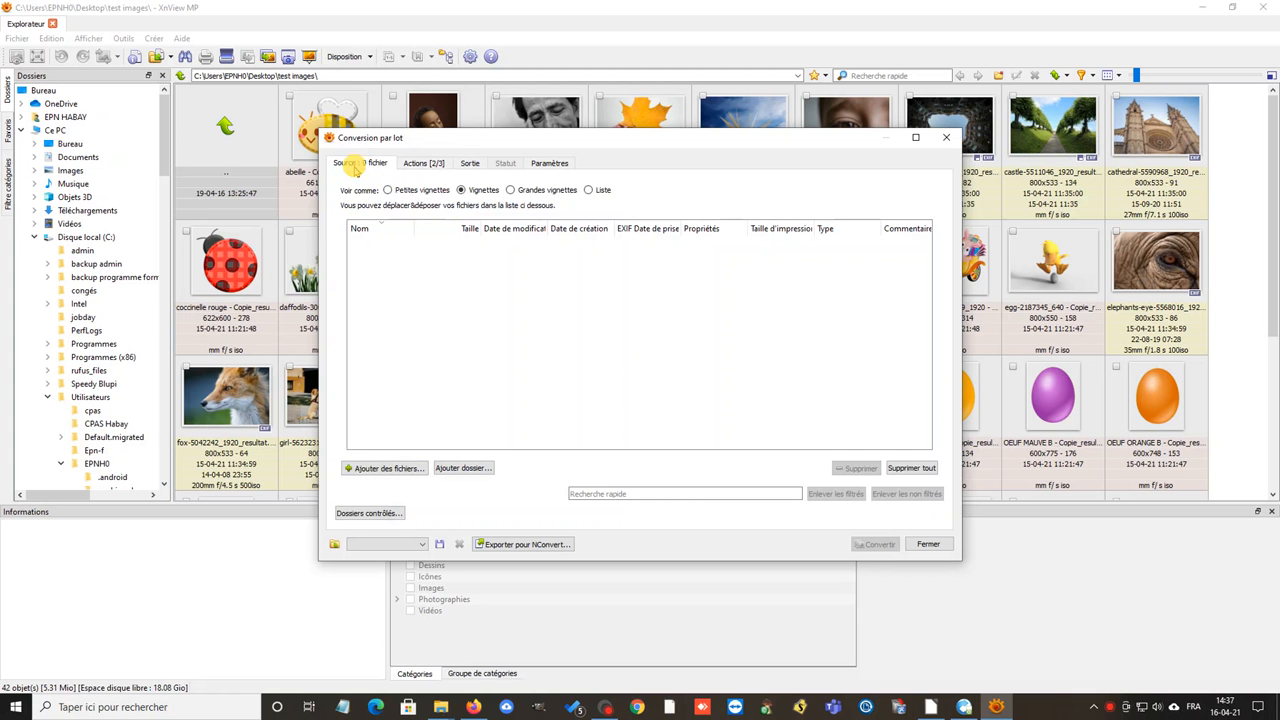
left_click(390, 469)
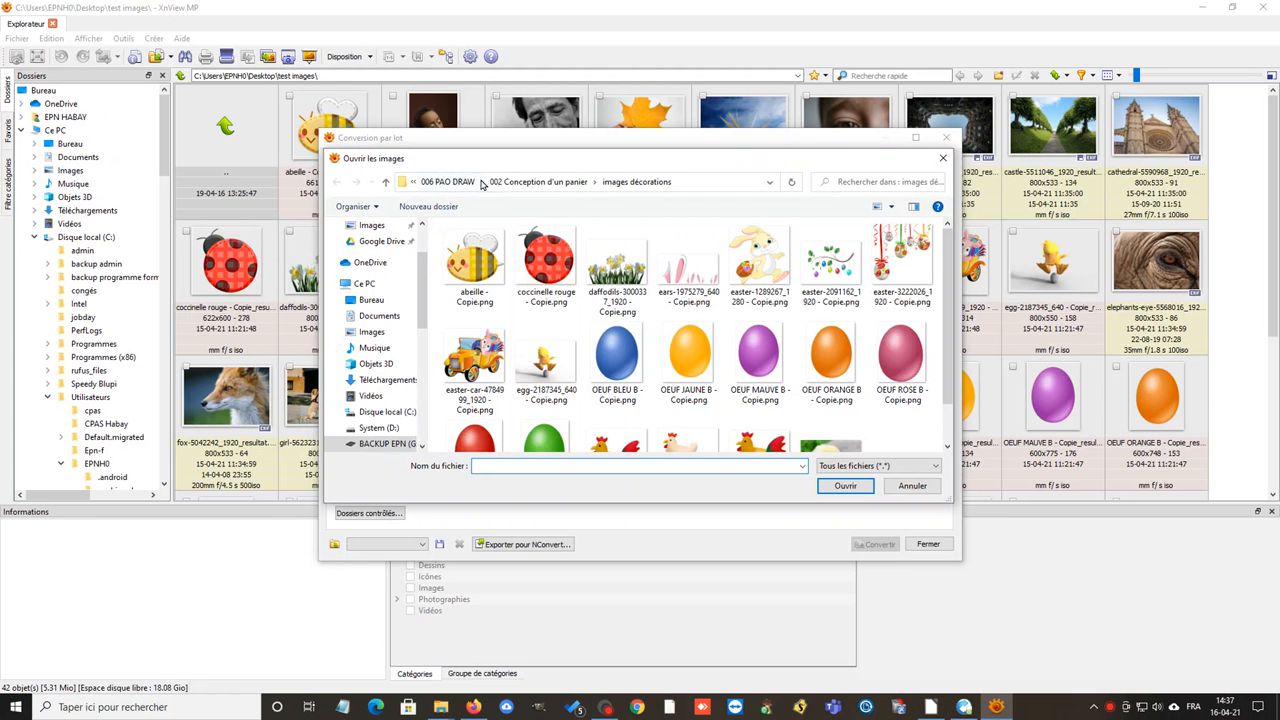
scroll(379, 251, "up", 3)
left_click(372, 251)
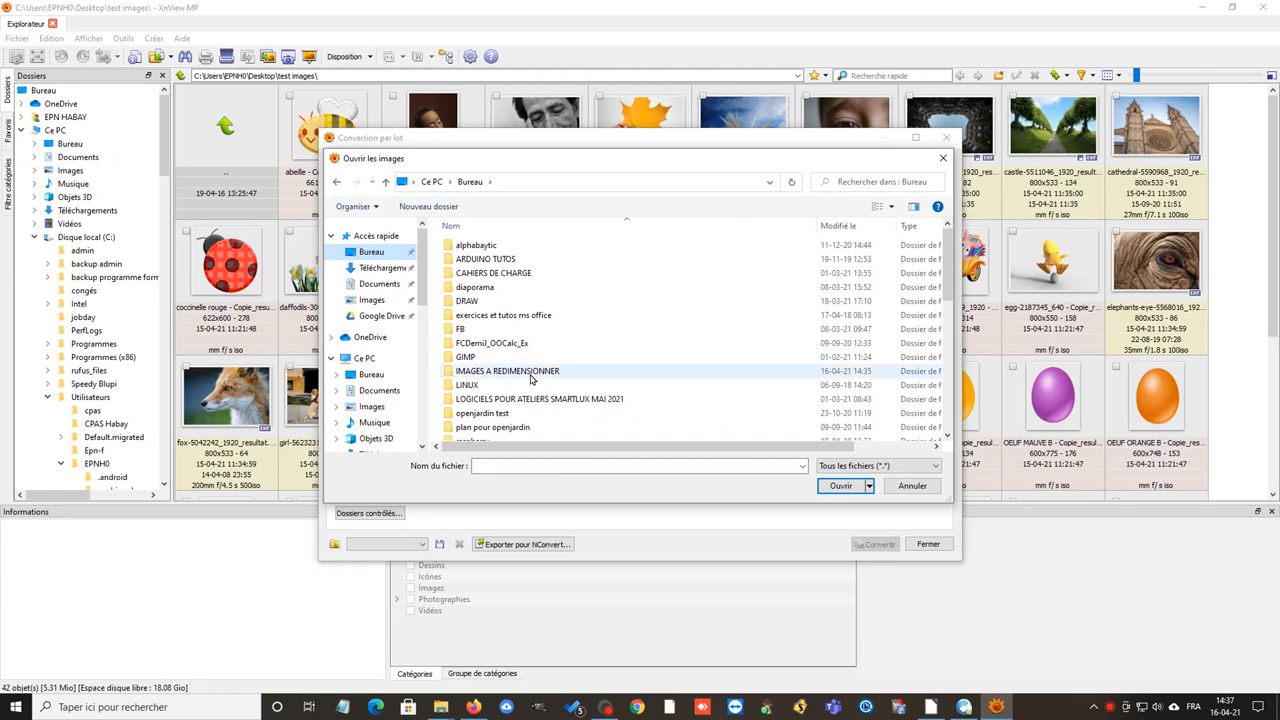
left_click(522, 371)
double_click(522, 371)
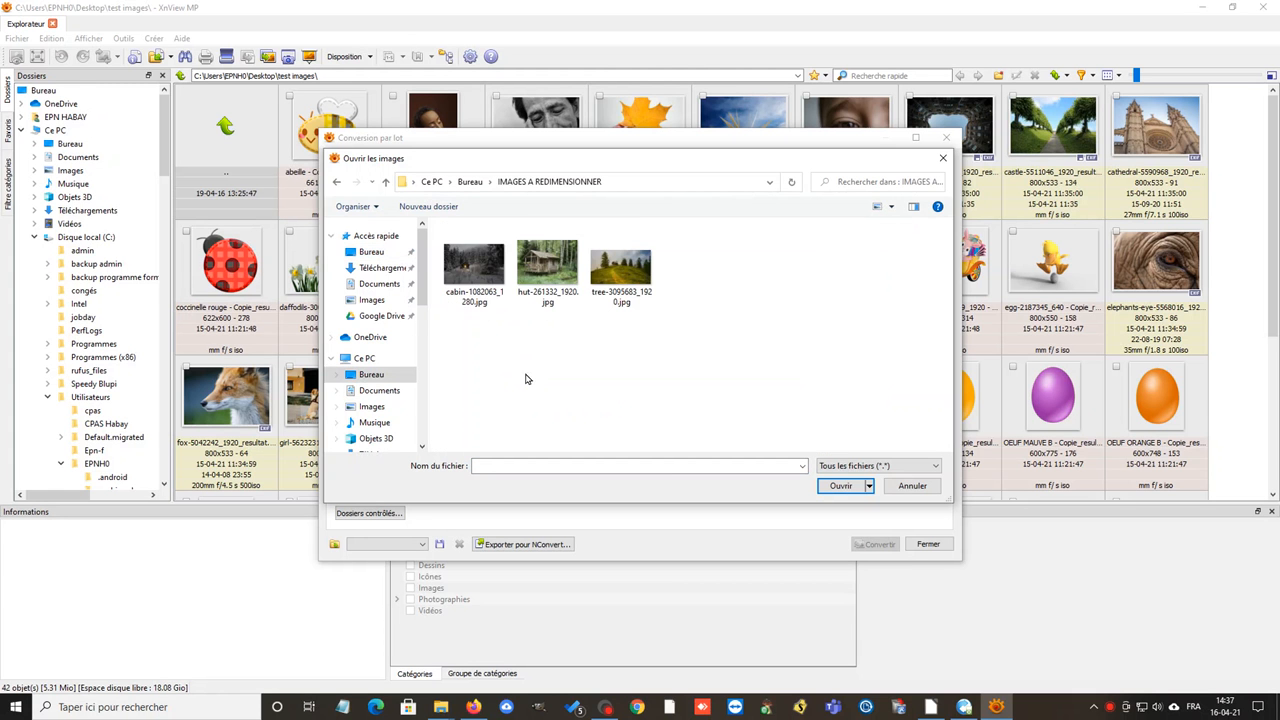
- Add cabin-1082063_1280.jpg, hut-261332_1920.jpg and tree-3095683_1920.jpg as source files for the batch conversion
left_click(489, 278)
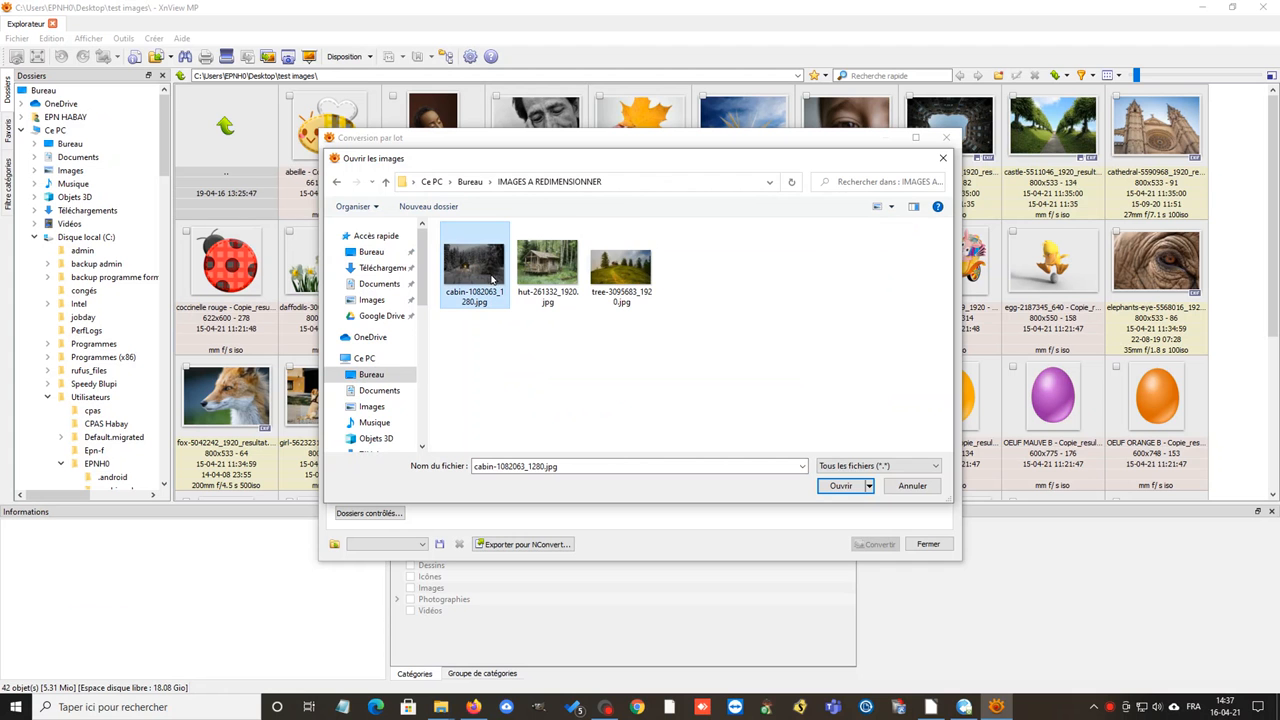
left_click(622, 283, "shift")
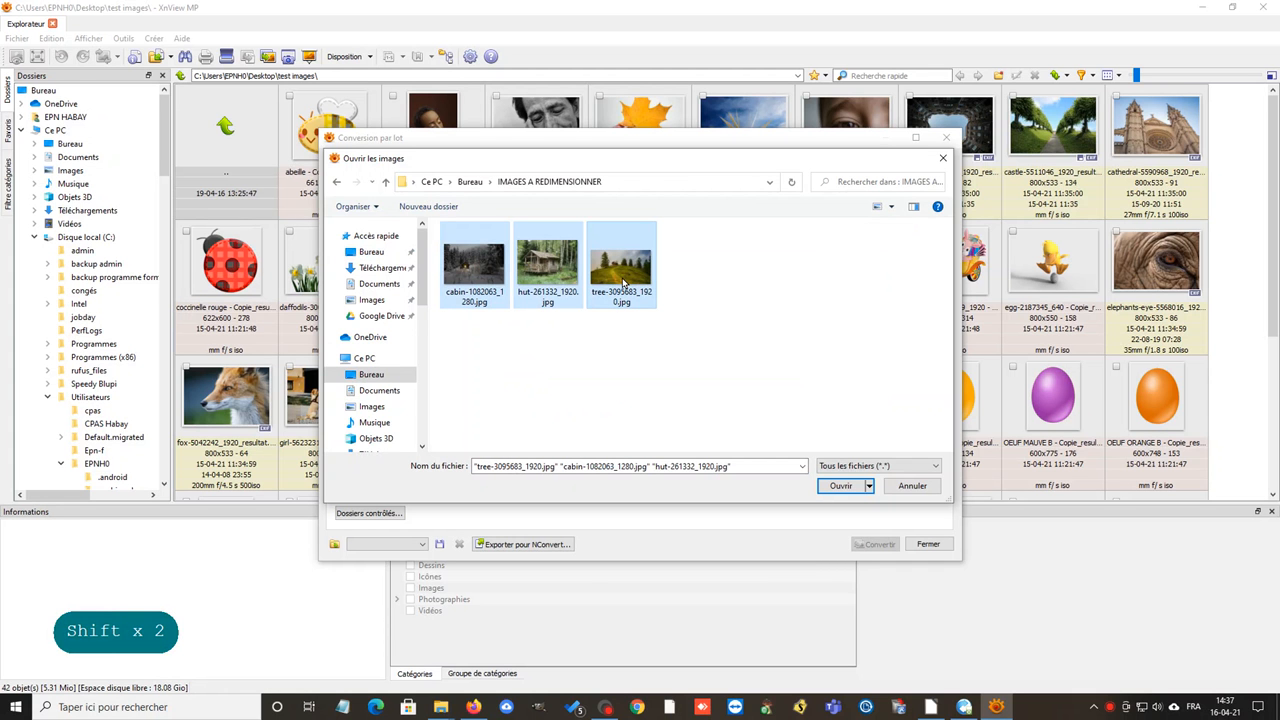
left_click(477, 259)
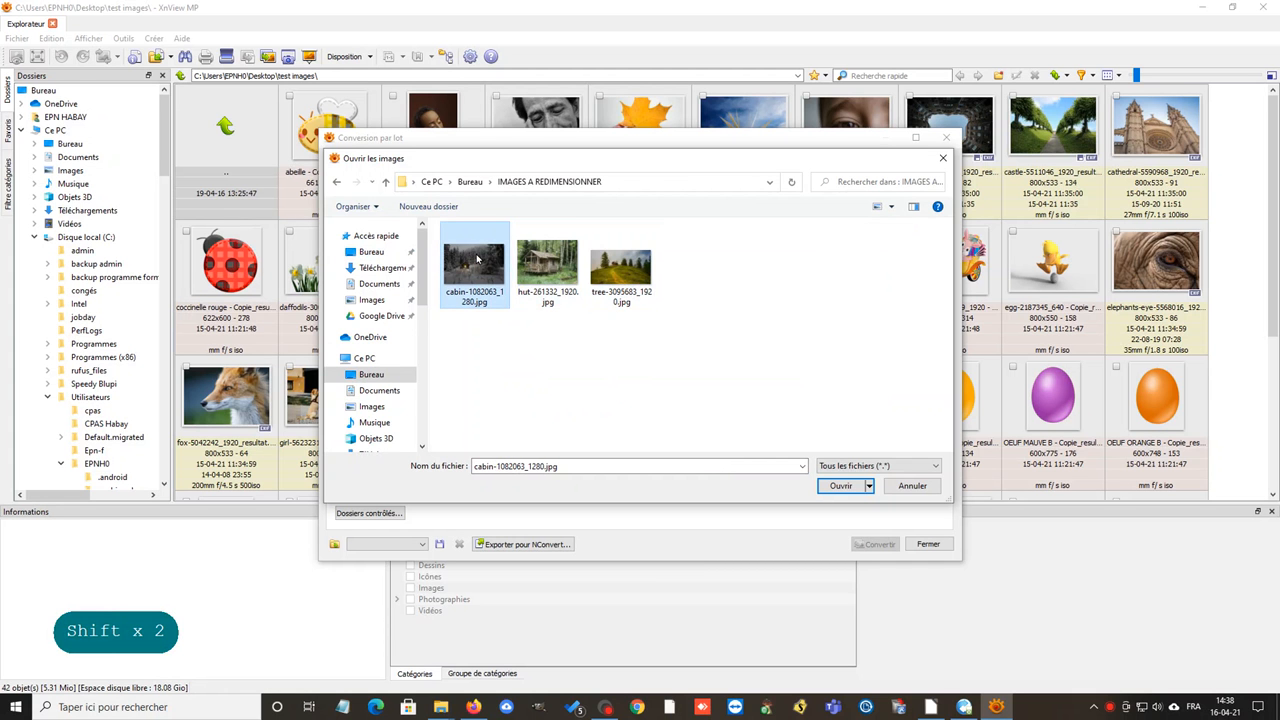
left_click(643, 269, "shift")
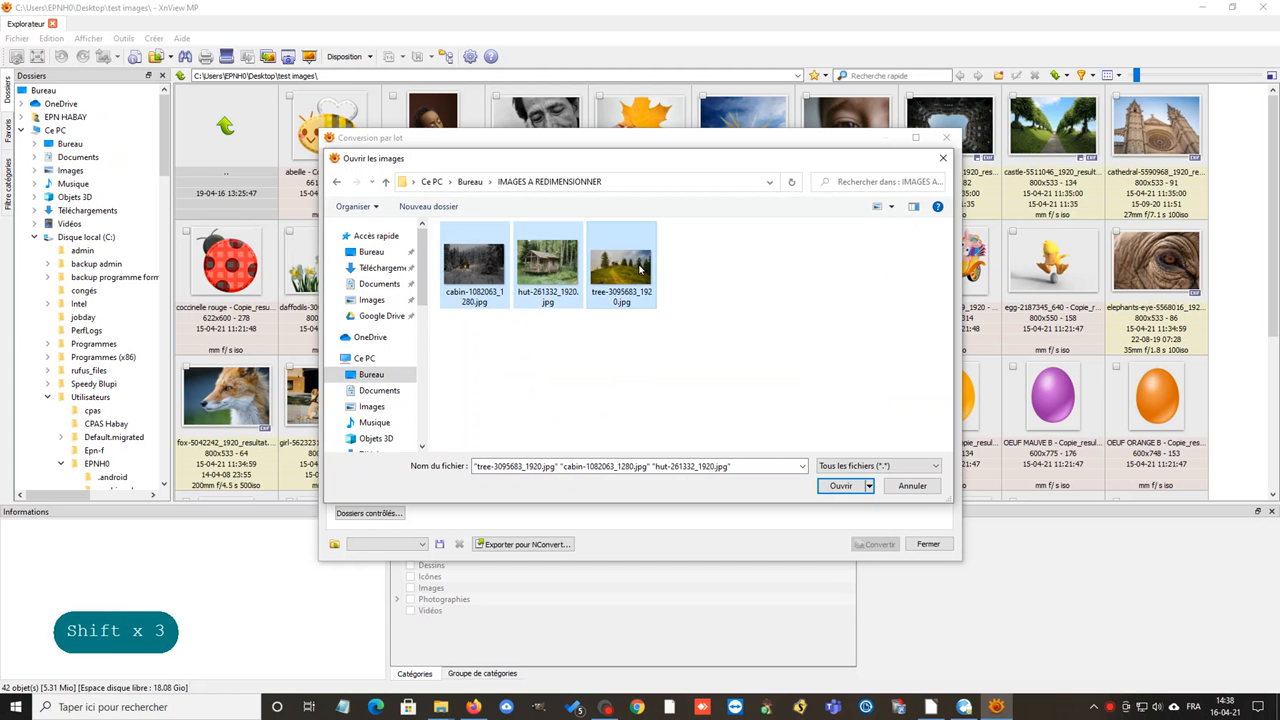
left_click(840, 486)
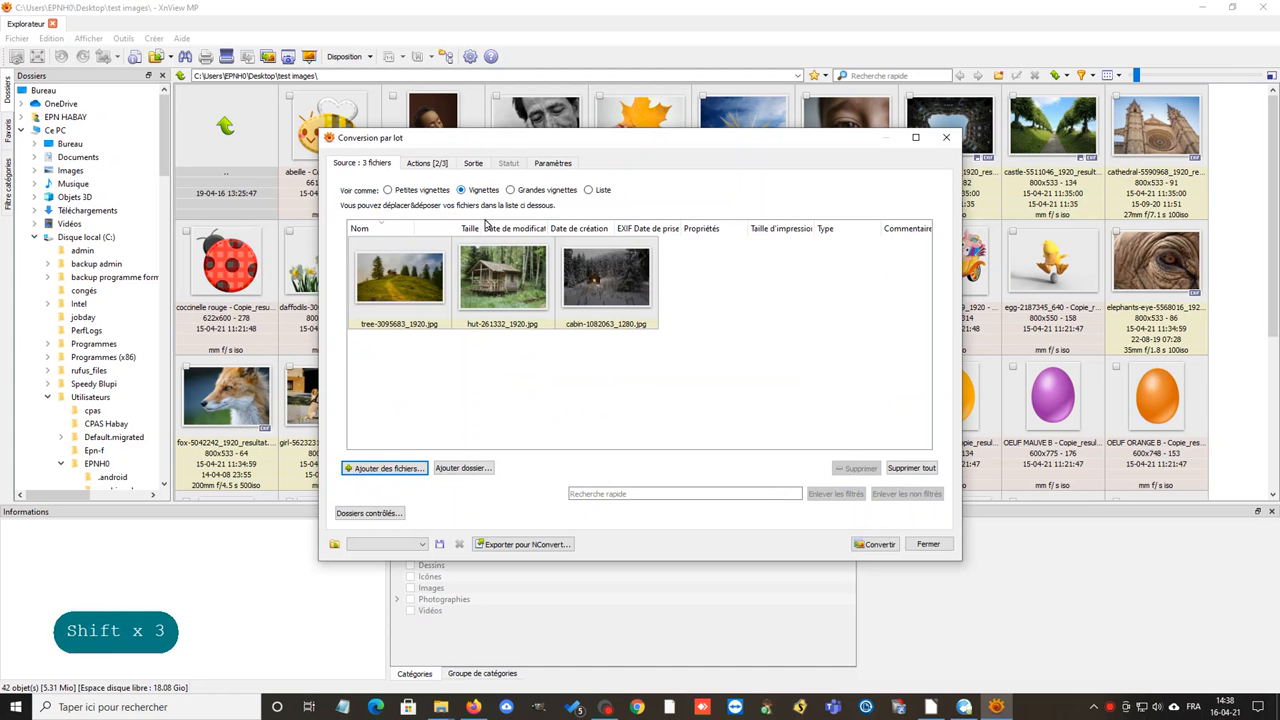
- Deactivate the second, duplicate Redimensionner action and collapse its settings
left_click(426, 166)
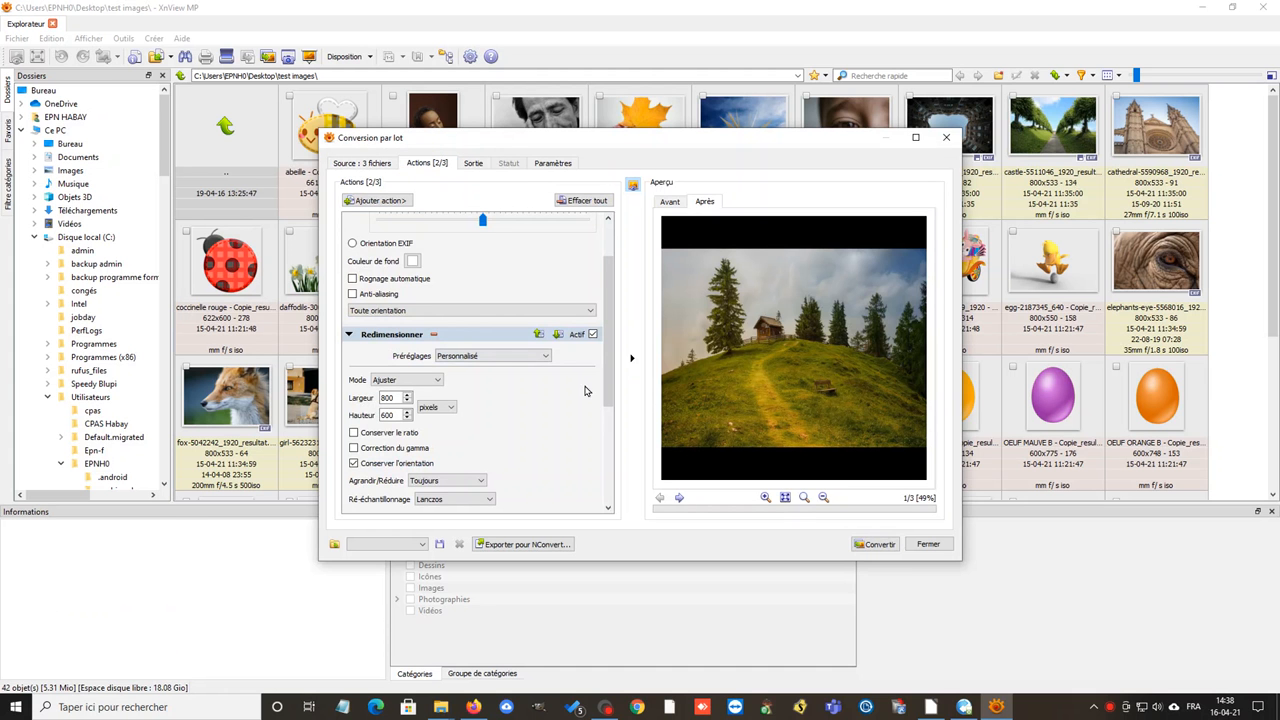
left_click_drag(604, 315, 612, 228)
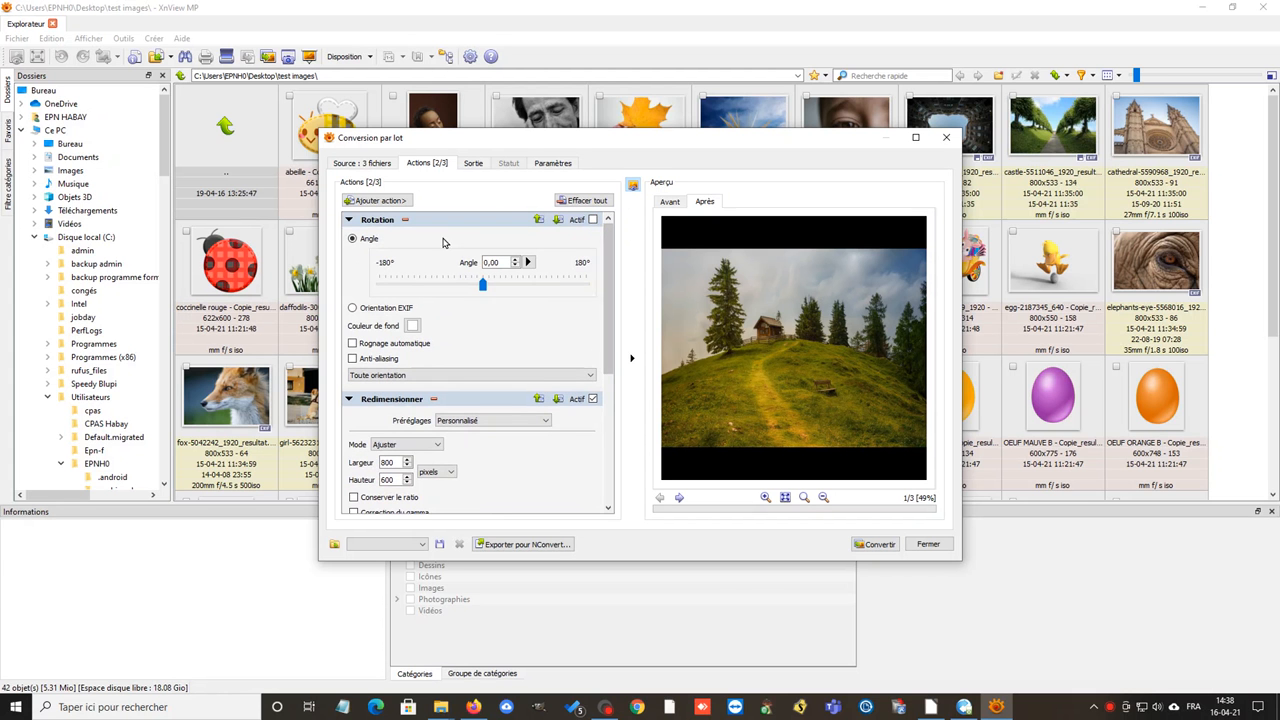
left_click_drag(608, 350, 612, 394)
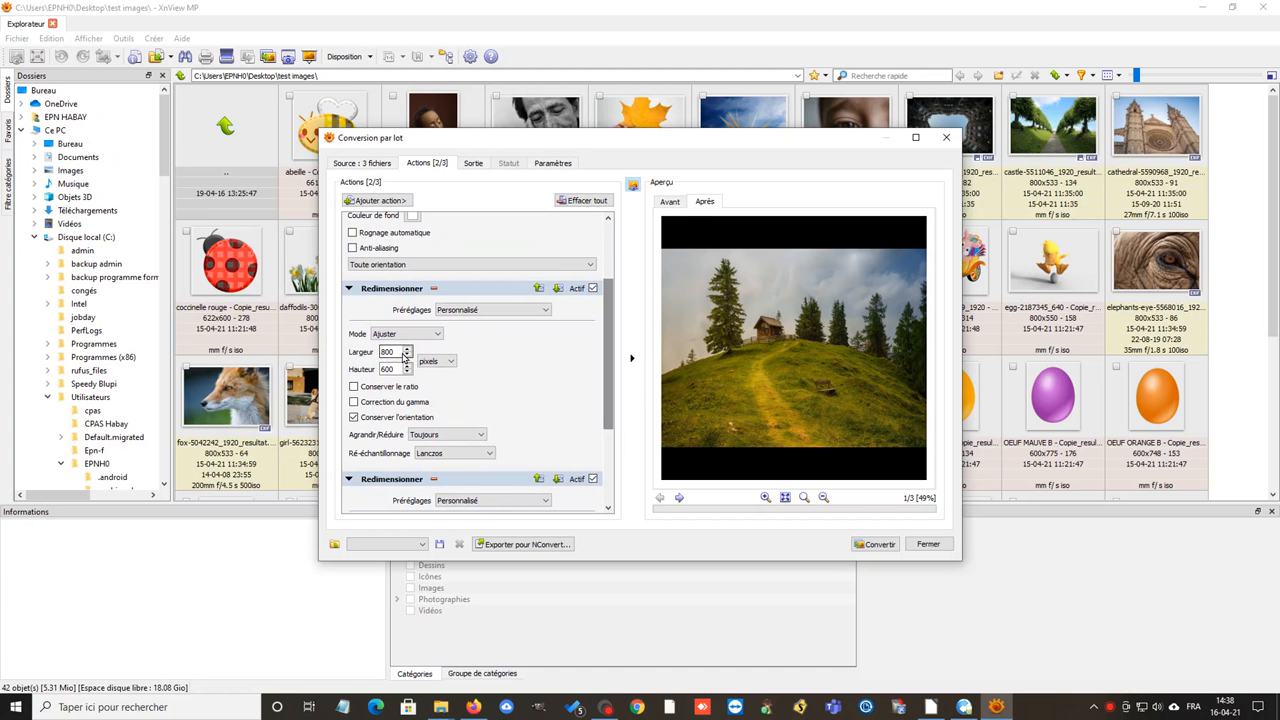
left_click(592, 480)
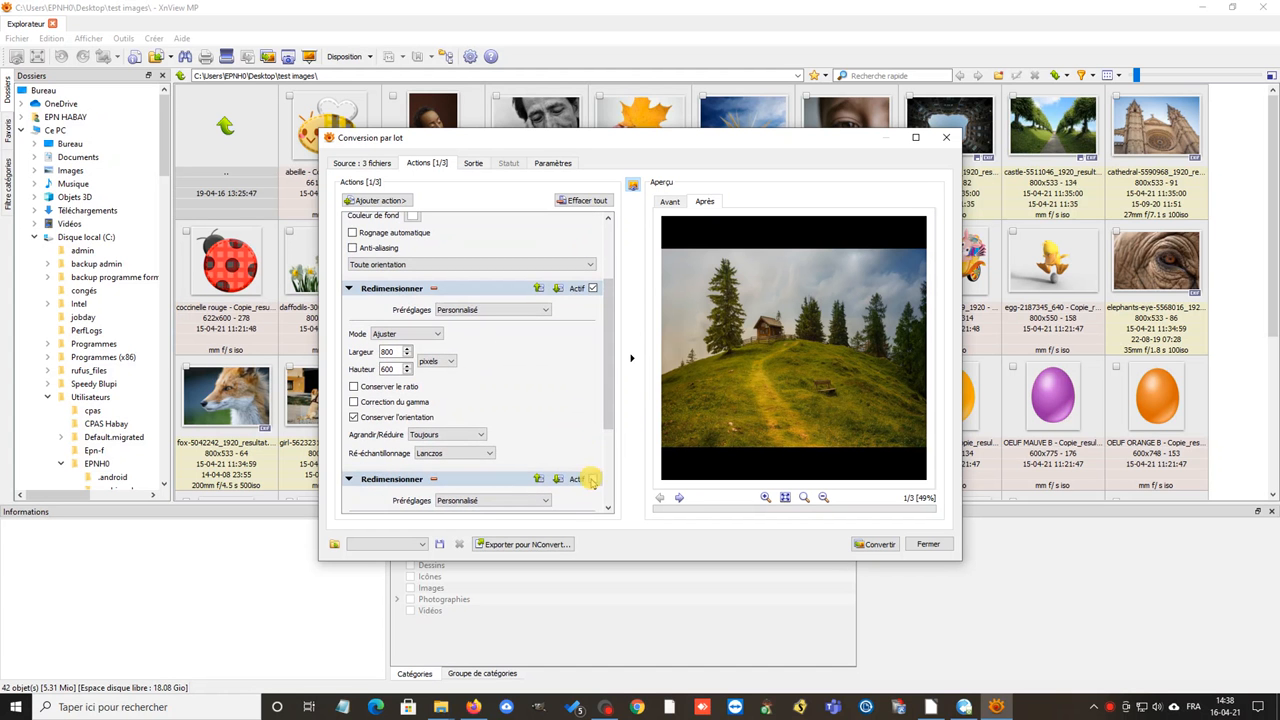
left_click(611, 397)
mouse_move(611, 397)
left_mouse_down()
mouse_move(614, 491)
mouse_move(612, 408)
left_mouse_up()
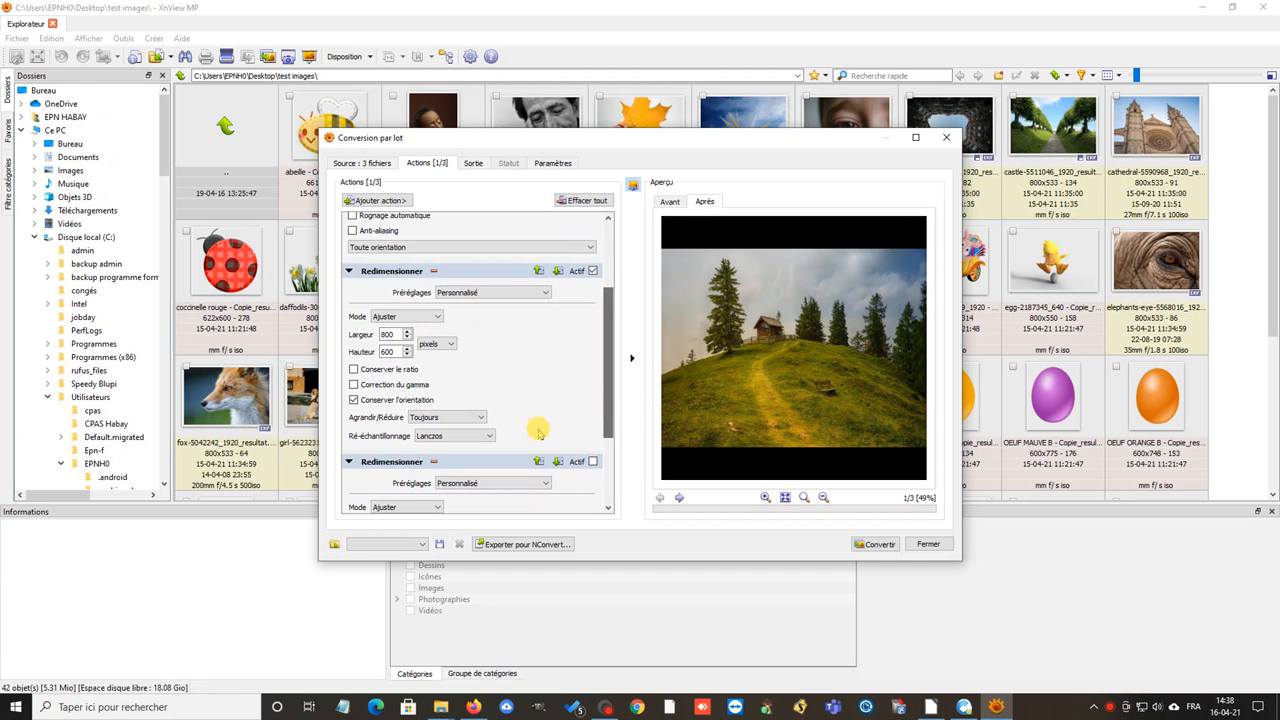
left_click(349, 461)
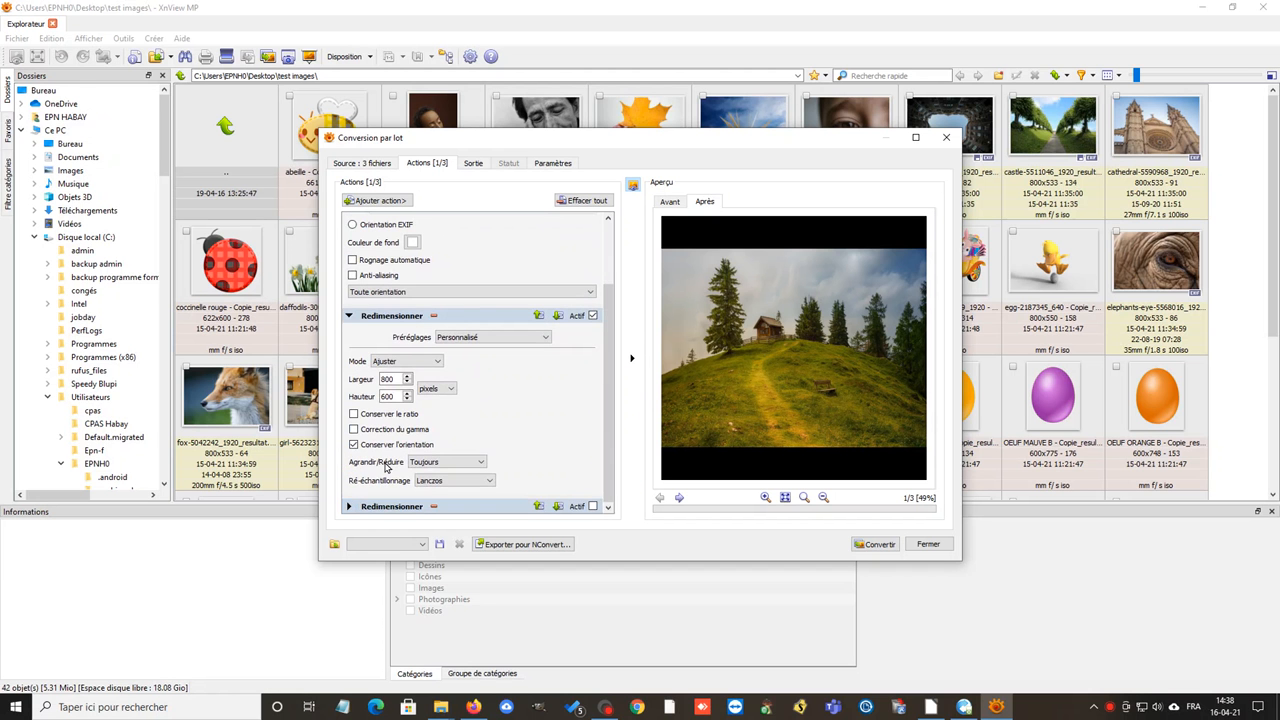
left_click_drag(608, 424, 590, 450)
- Switch to the IMAGES A REDIMENSIONNER folder in File Explorer, check each image's file size and move the window clear of the resize settings
left_click(443, 709)
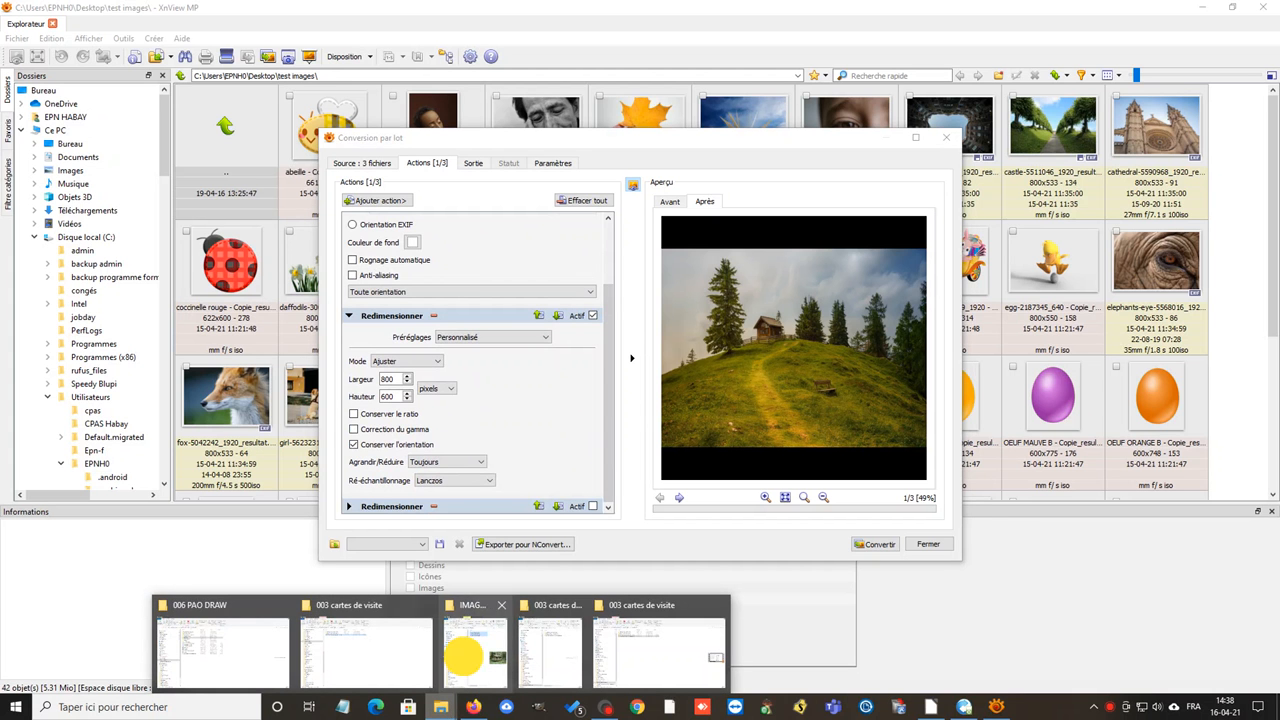
left_click(476, 650)
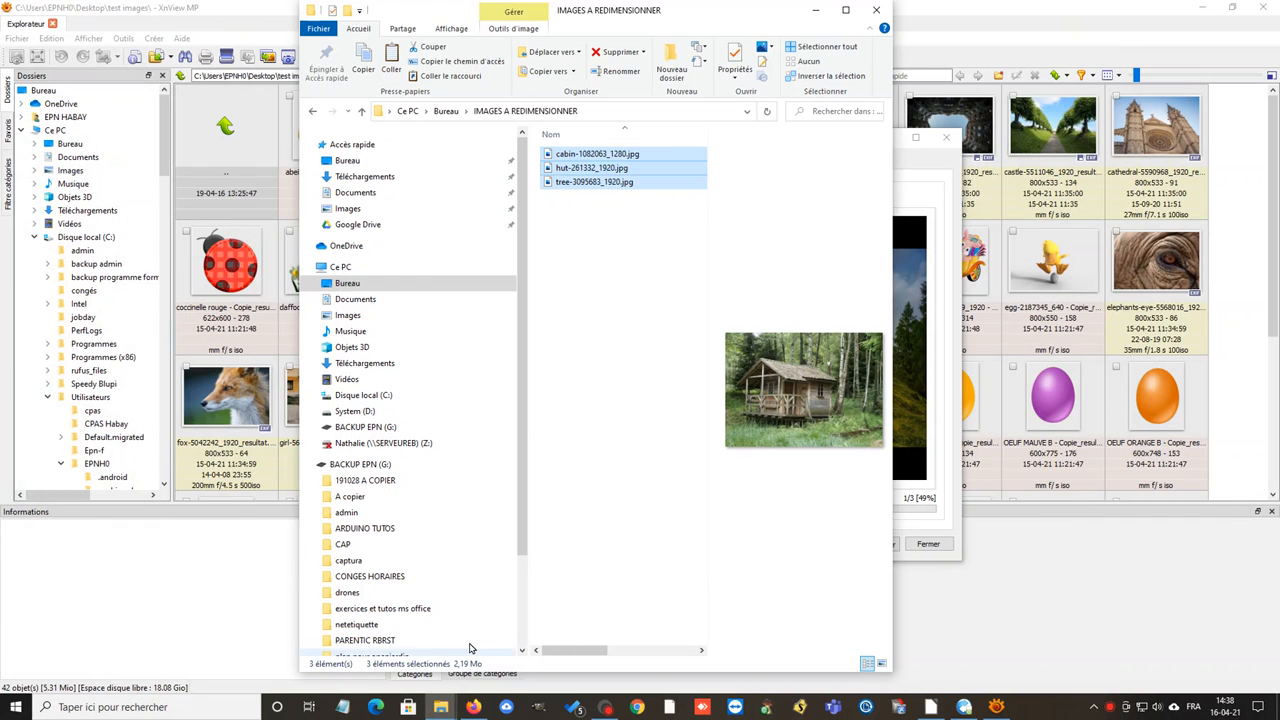
left_click(610, 157)
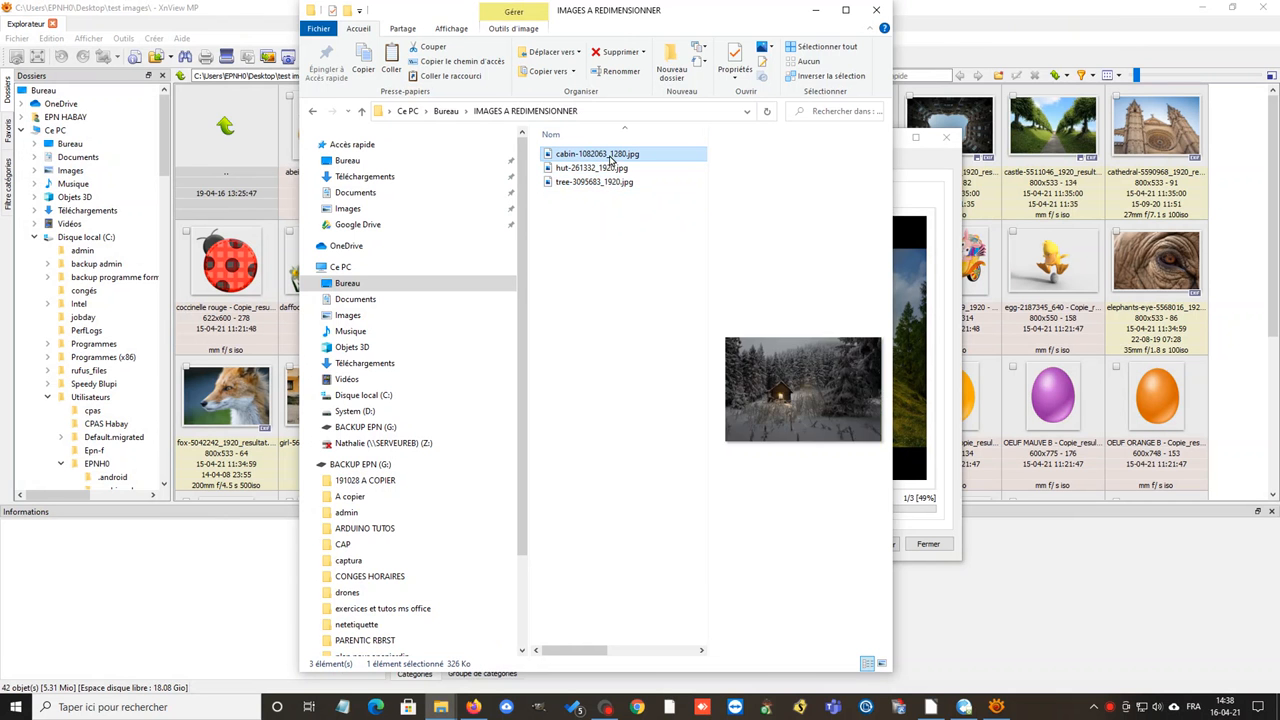
left_click(608, 168)
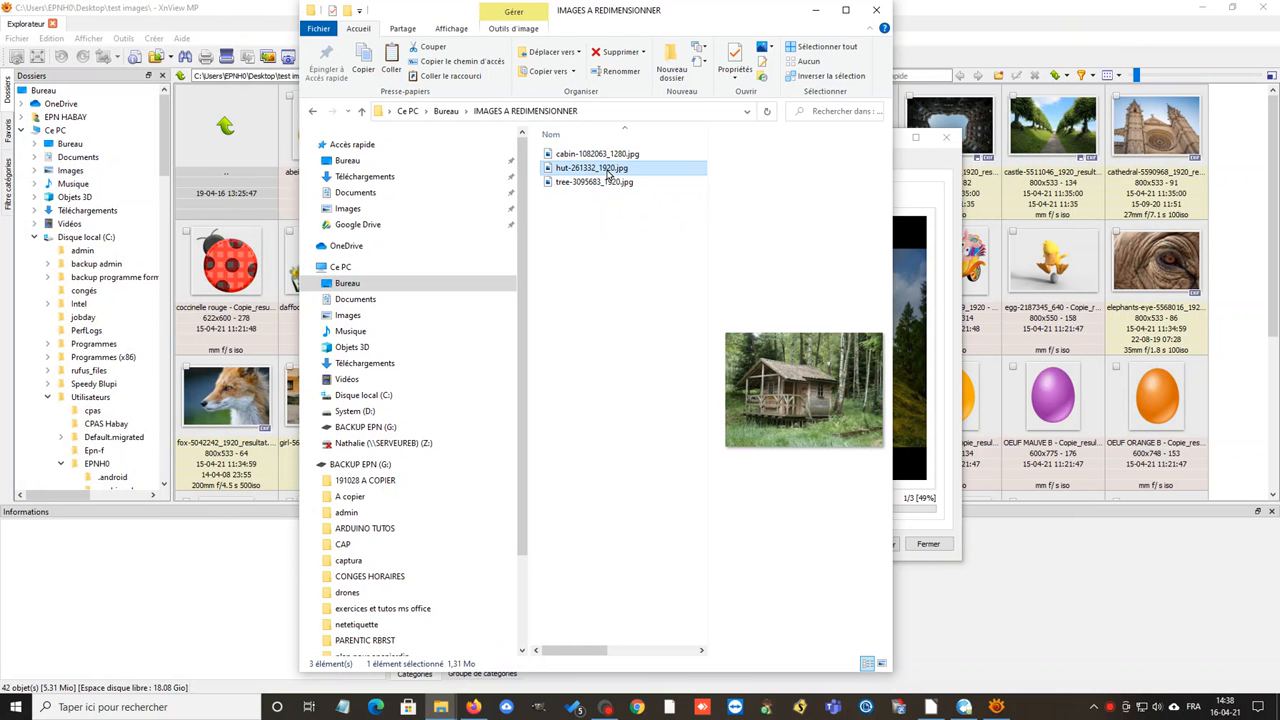
left_click(610, 183)
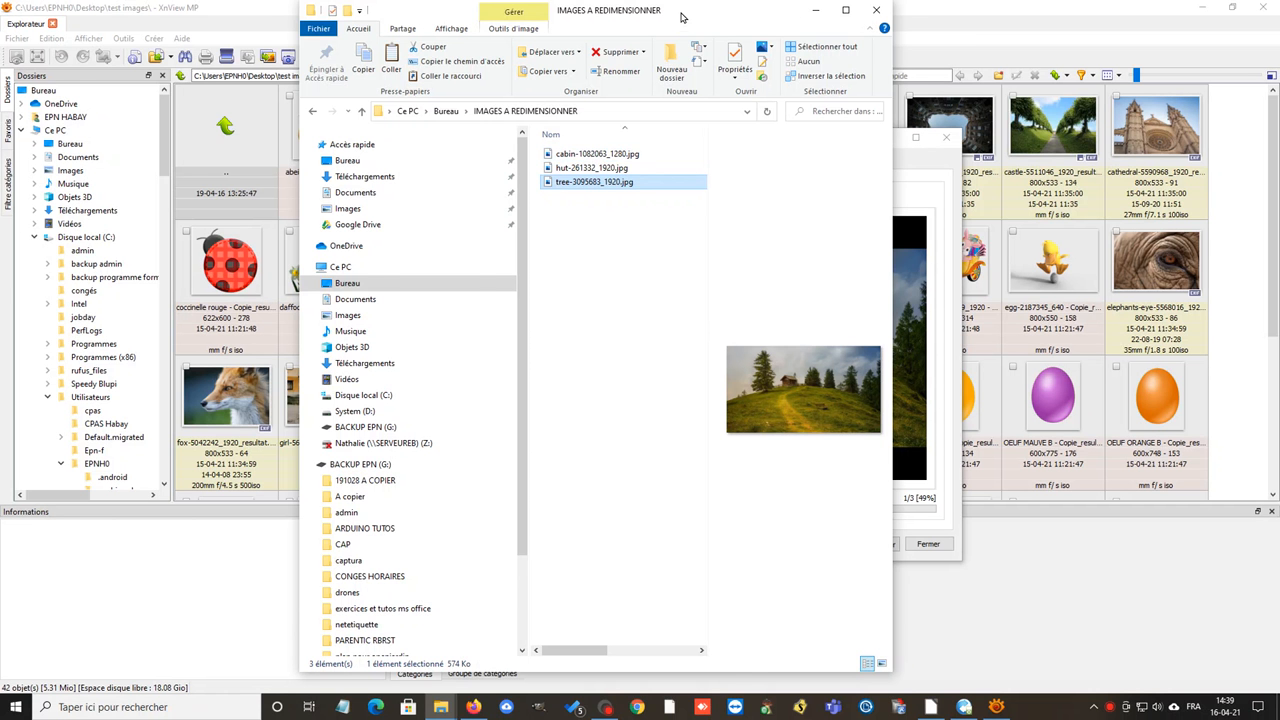
left_click_drag(680, 17, 1010, 43)
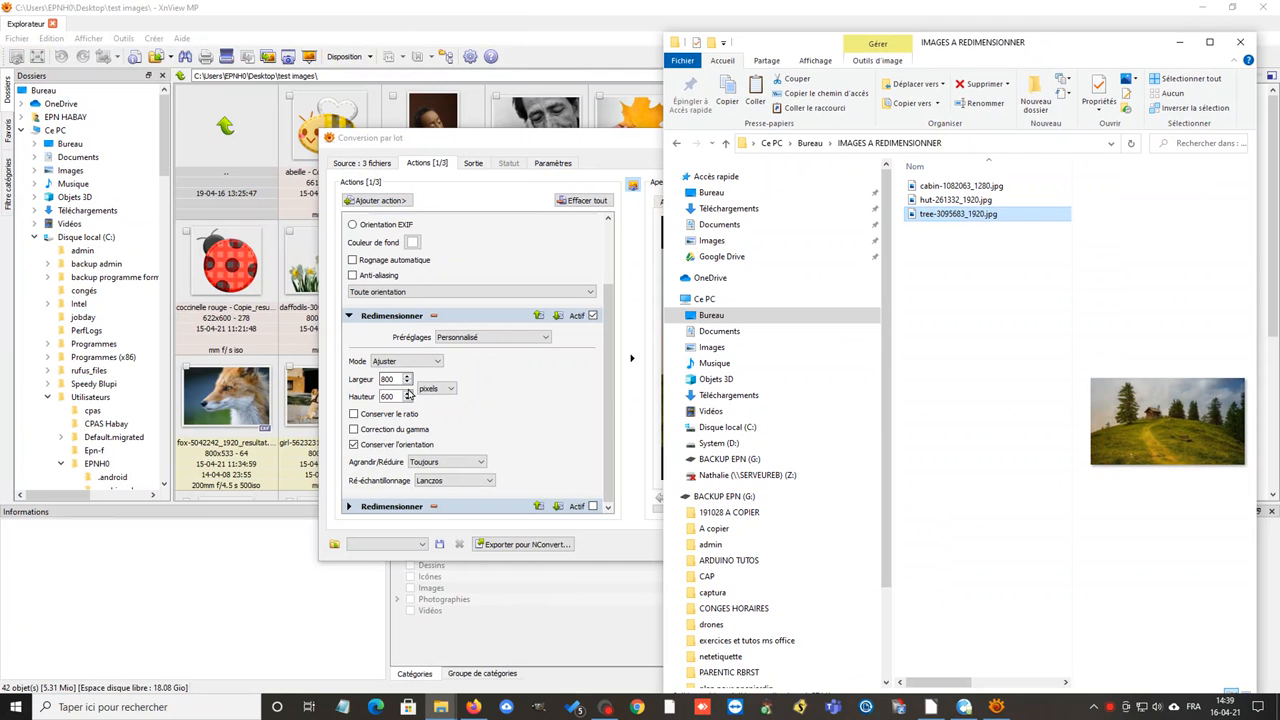
- Set the active Redimensionner action's width to 900 pixels and select its height value
left_click_drag(398, 379, 372, 365)
type("1")
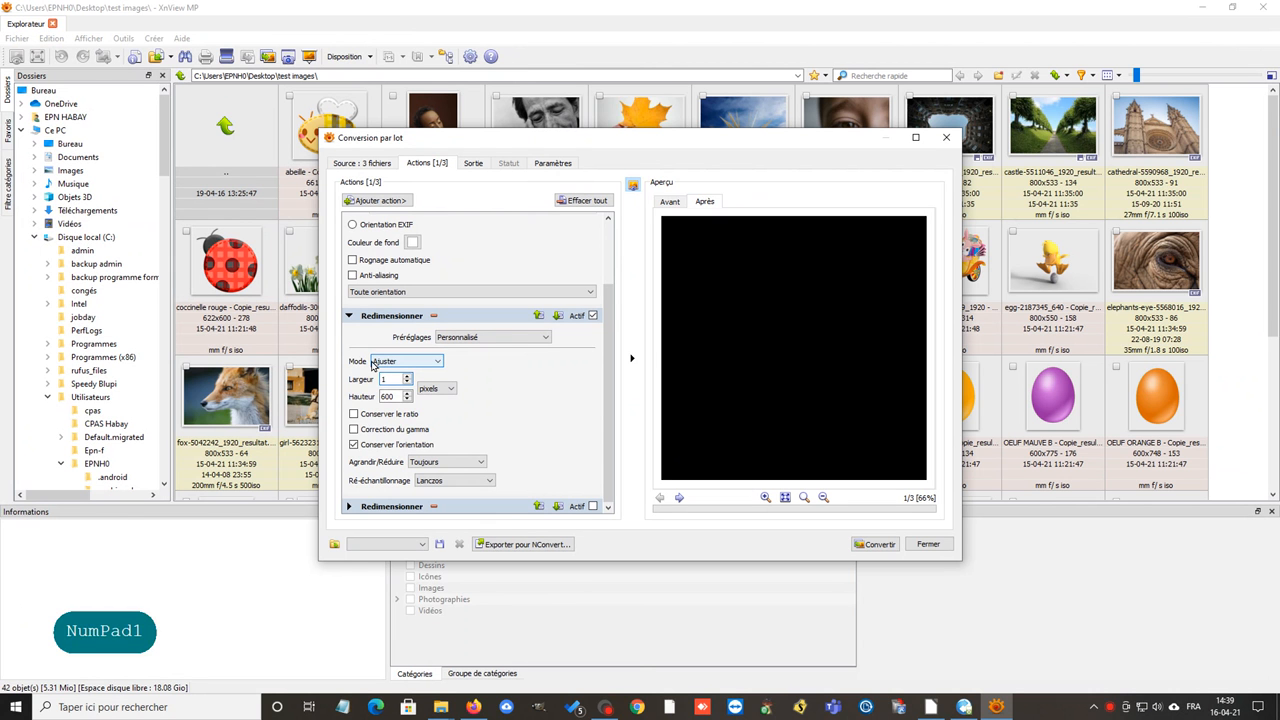
type("2")
key("BackSpace")
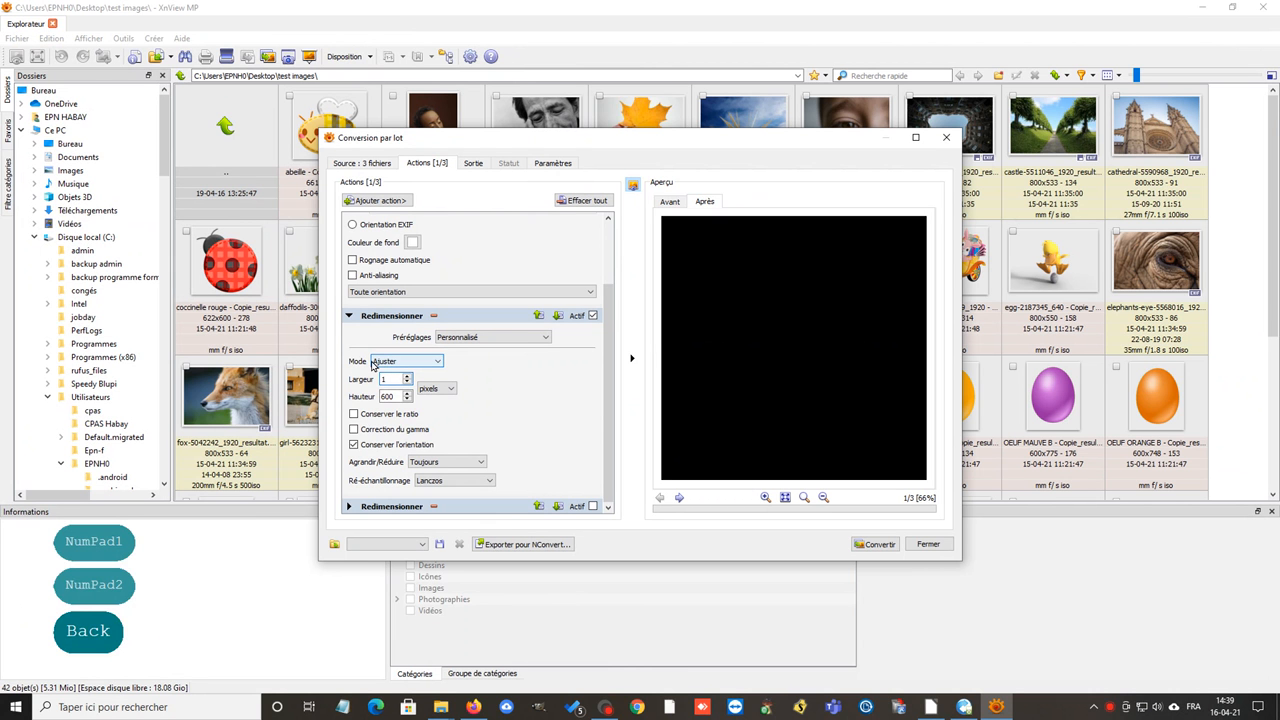
key("BackSpace")
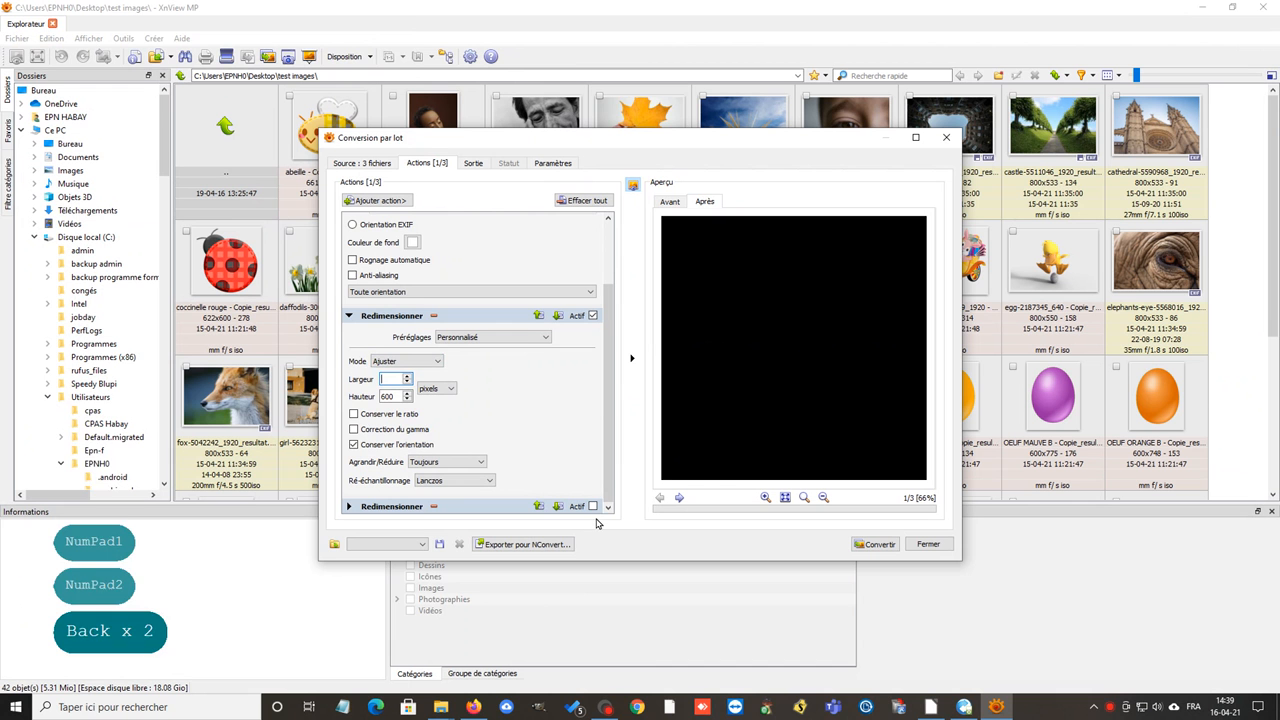
type("900")
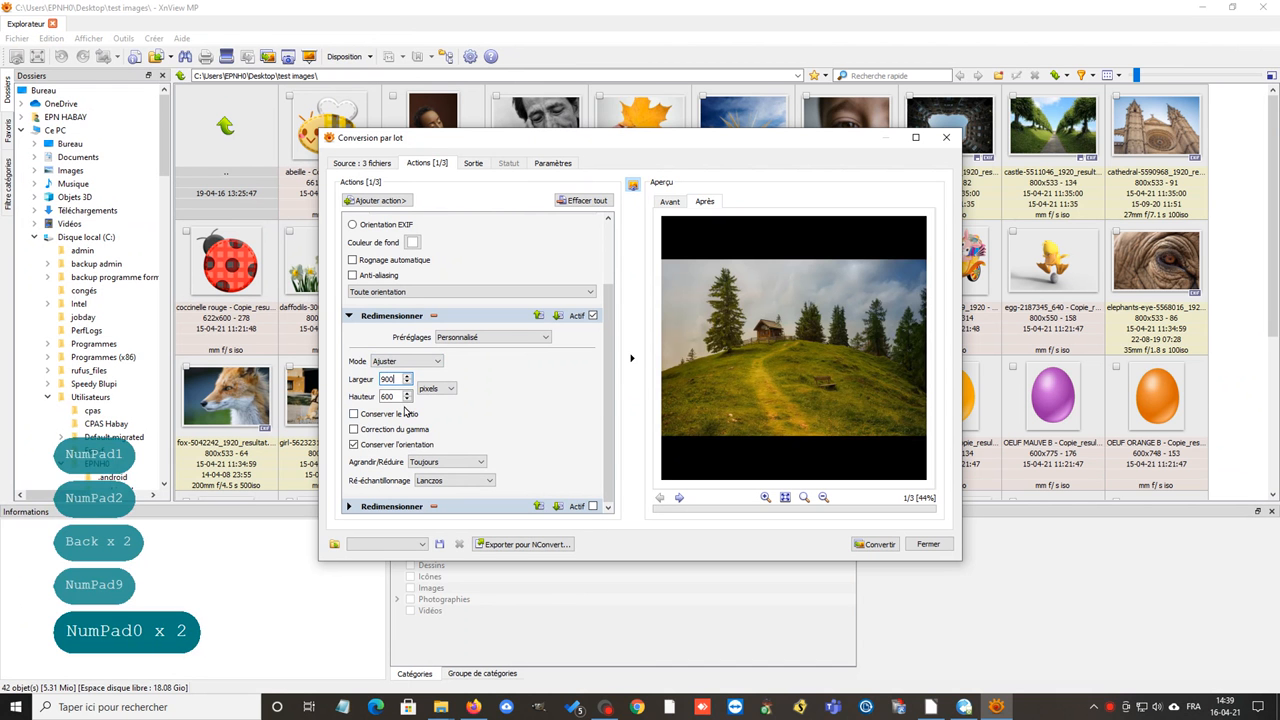
double_click(388, 396)
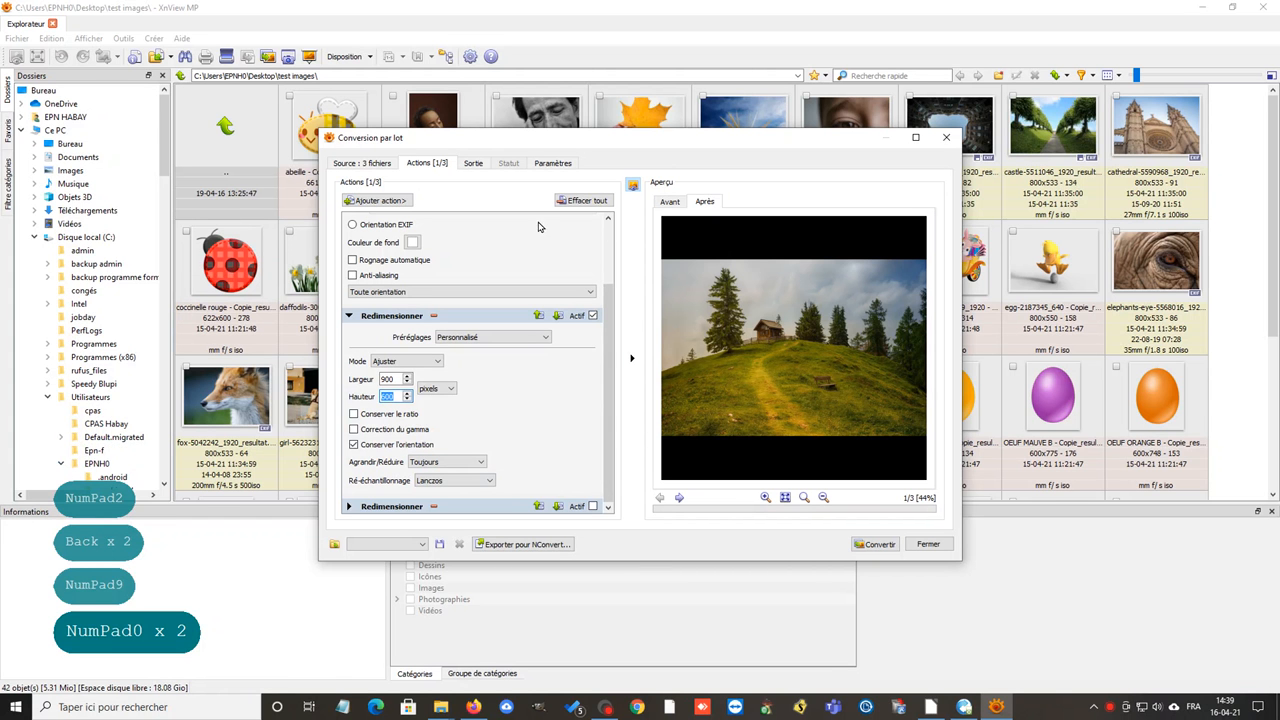
- Switch to the IMAGES A REDIMENSIONNER folder in File Explorer to check the original images
left_click(441, 707)
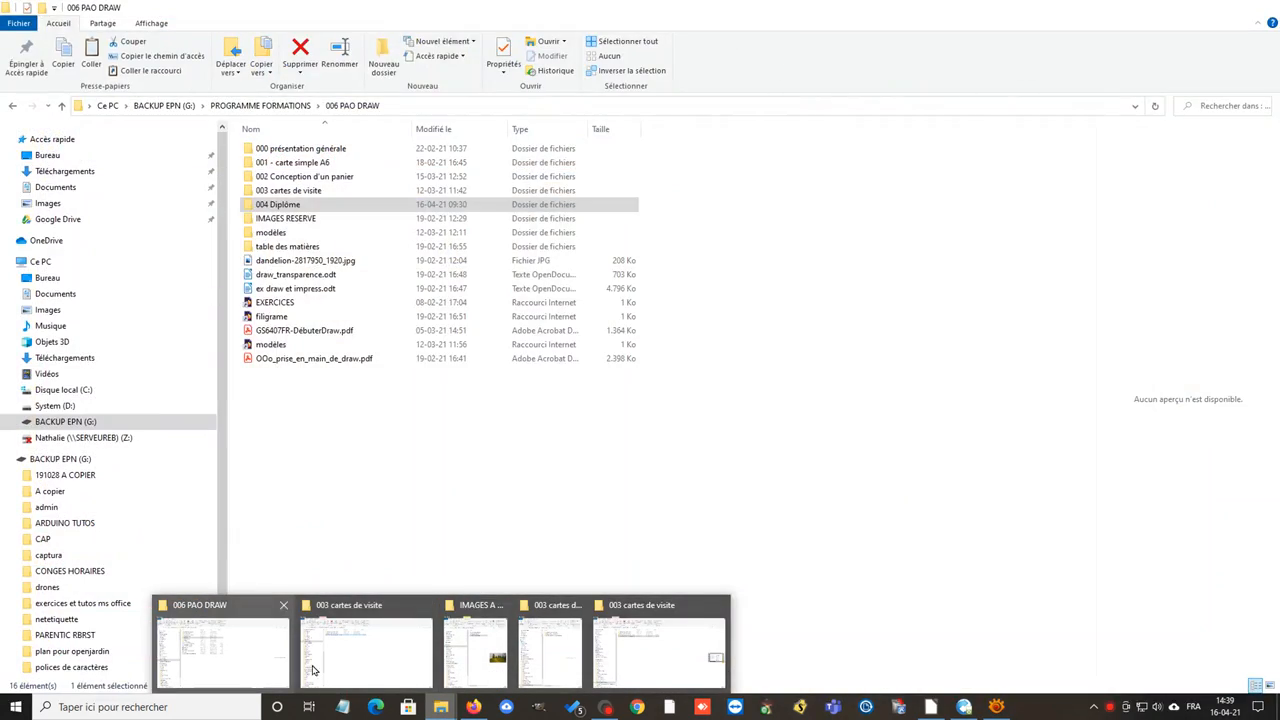
mouse_move(381, 670)
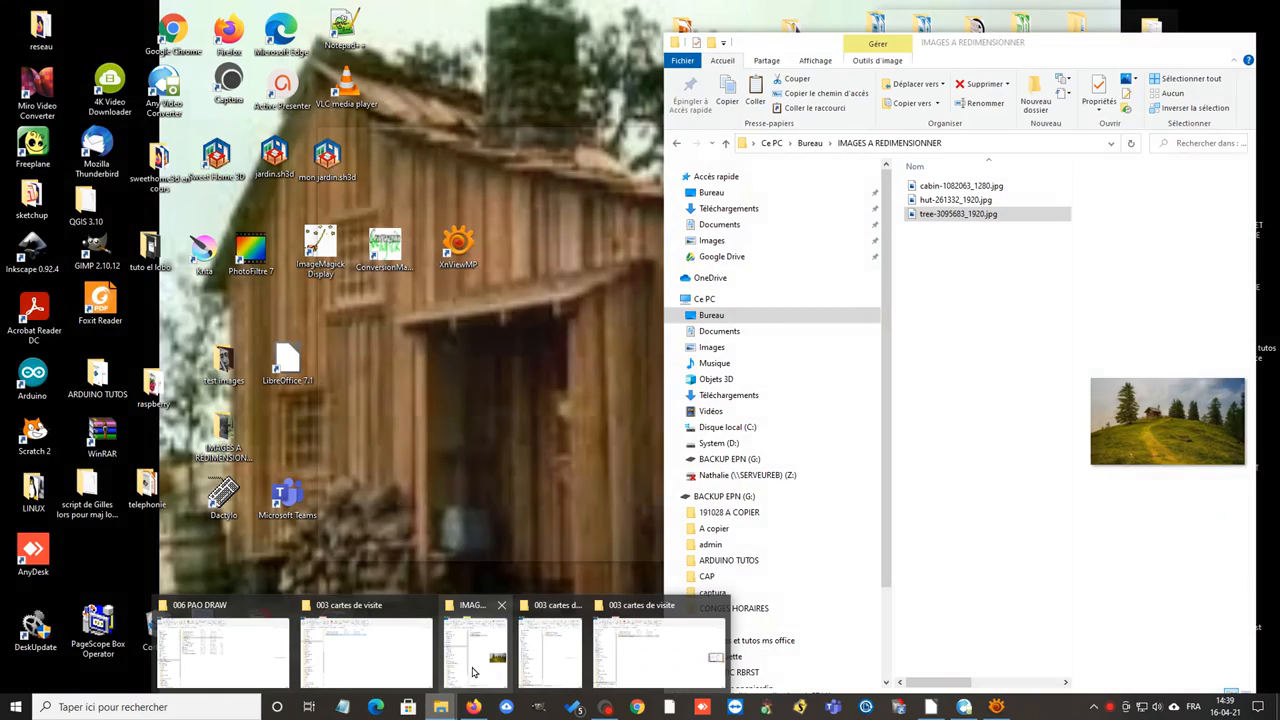
left_click(475, 650)
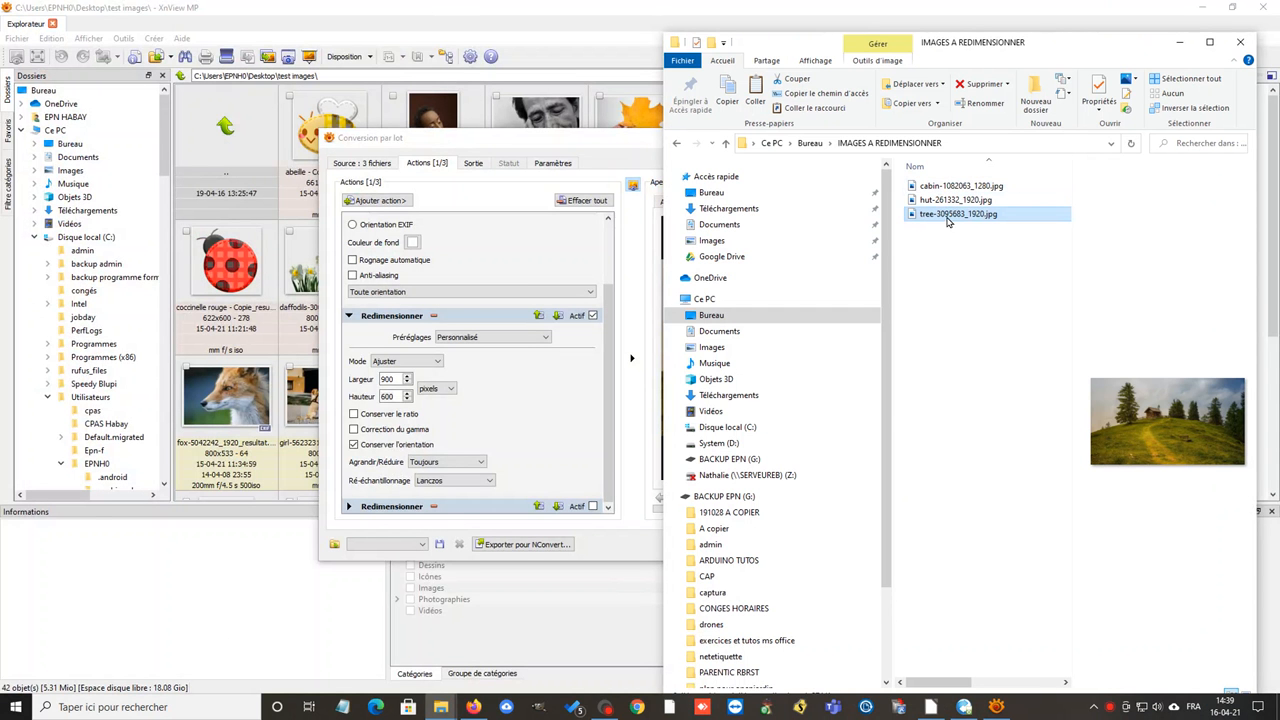
- Return to the batch conversion in XnView MP and set the active Redimensionner action's height to 500 pixels
double_click(406, 397)
left_click(408, 398)
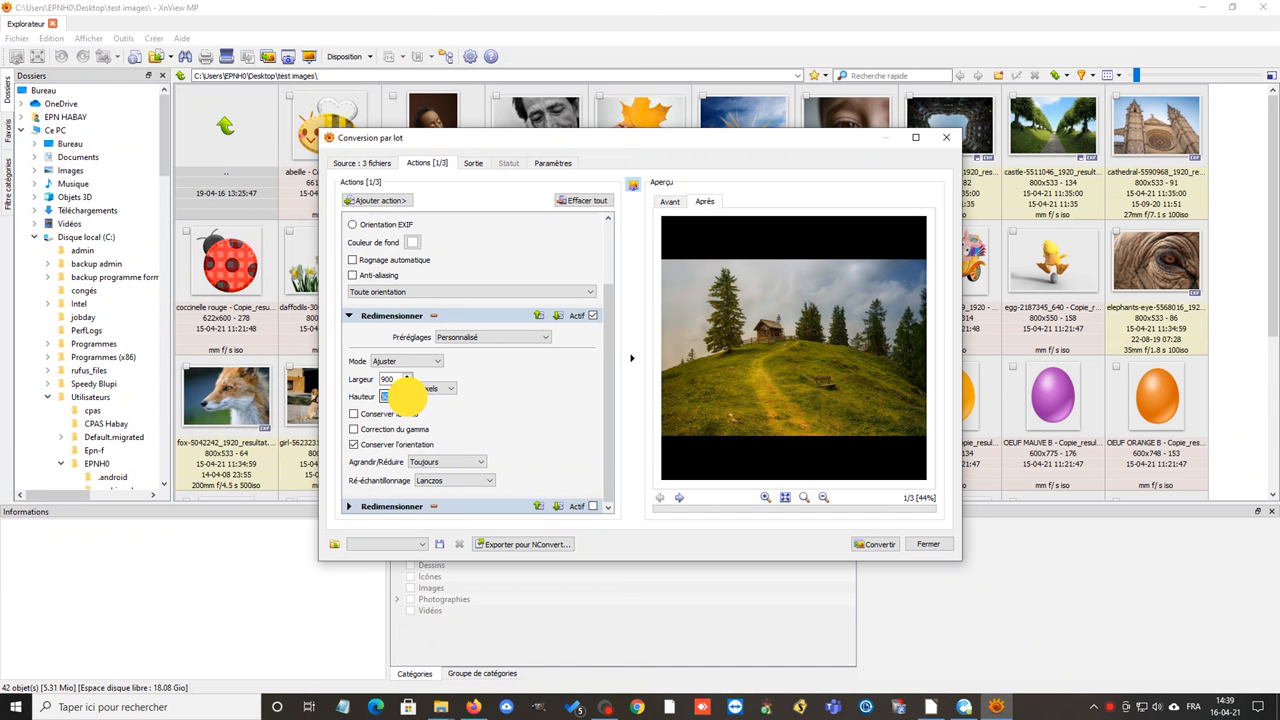
left_click(408, 398)
left_click(408, 398)
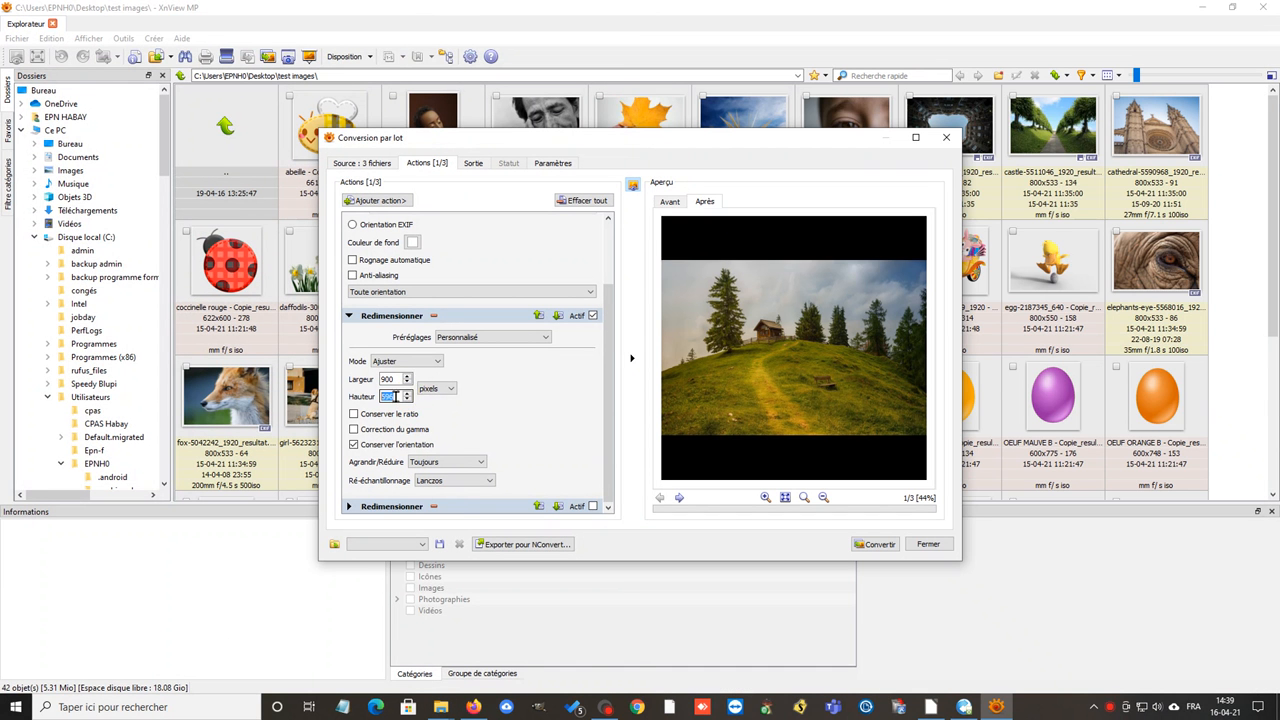
left_click(383, 398)
type("500")
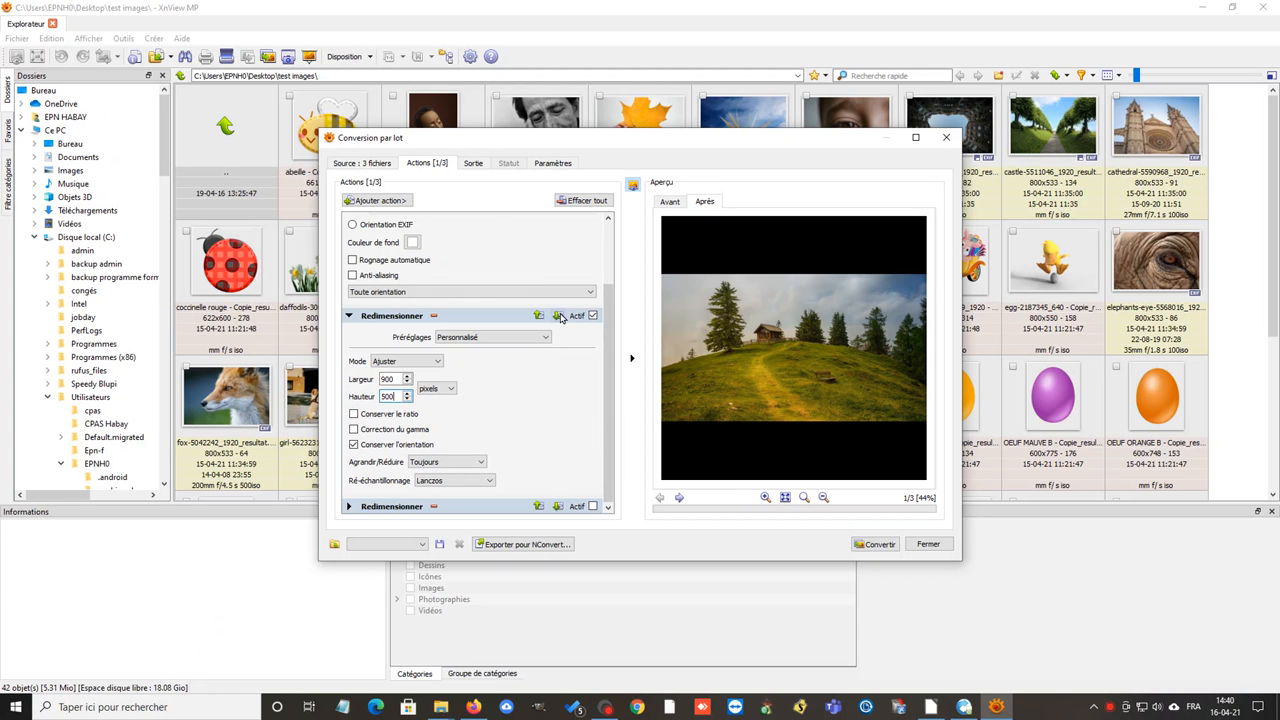
- Start choosing a different output folder for the conversion and browse to IMAGES A REDIMENSIONNER on the desktop
left_click(473, 164)
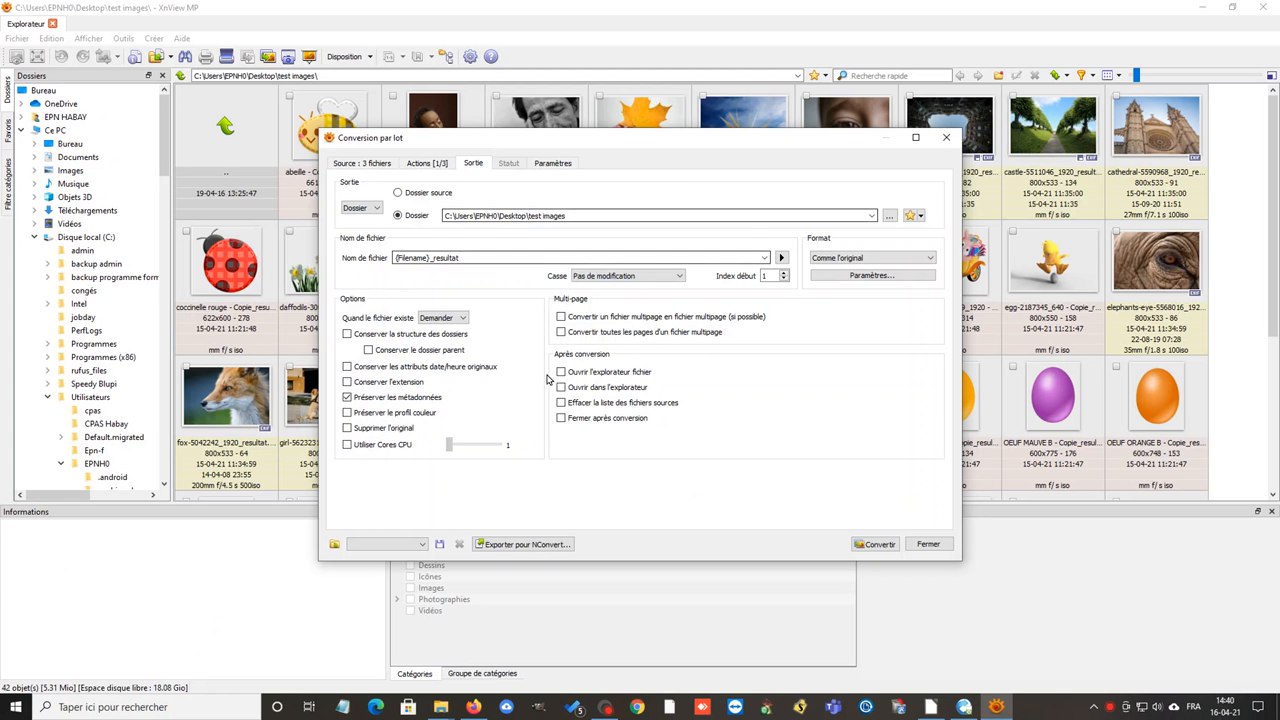
left_click(572, 216)
key("BackSpace")
key("BackSpace")
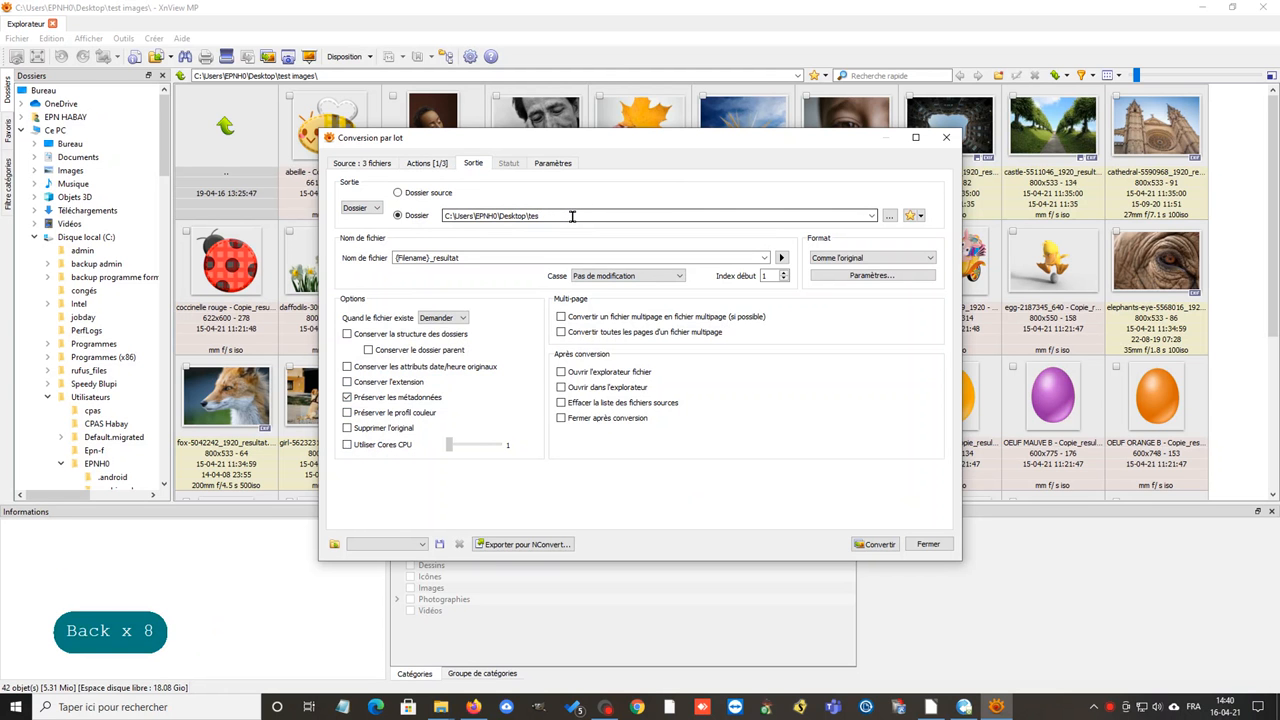
left_click(889, 216)
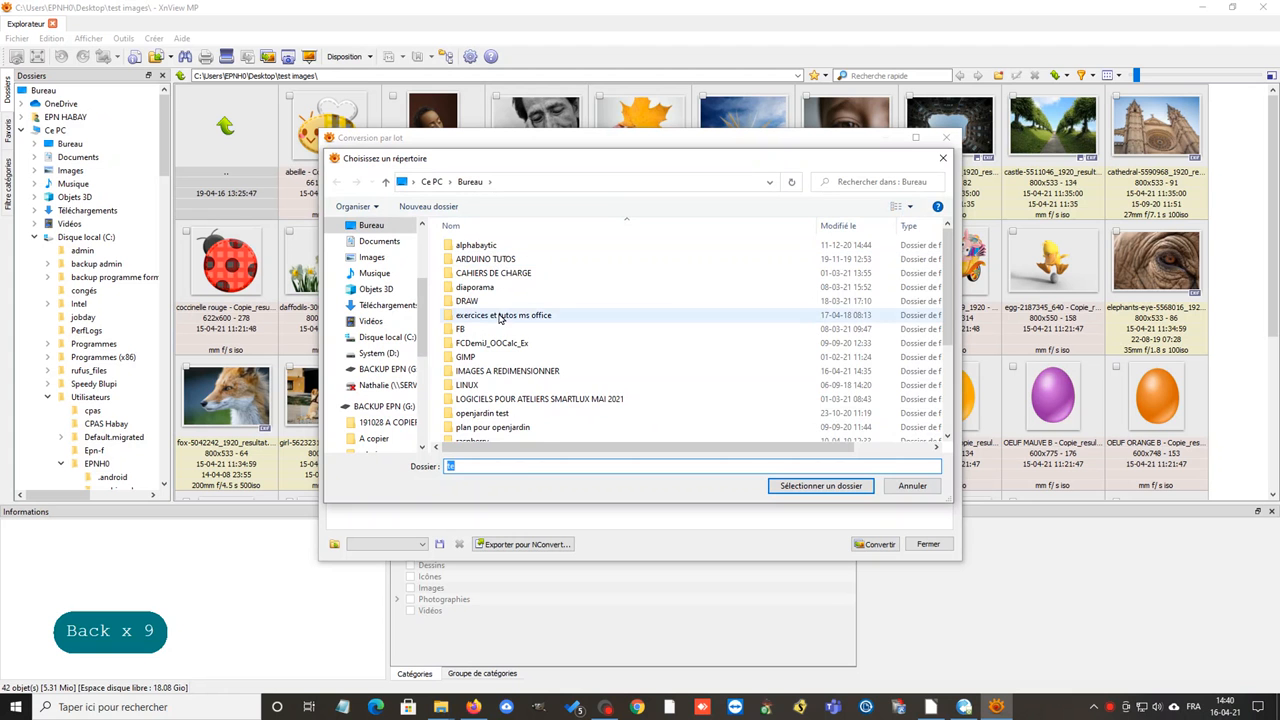
double_click(510, 371)
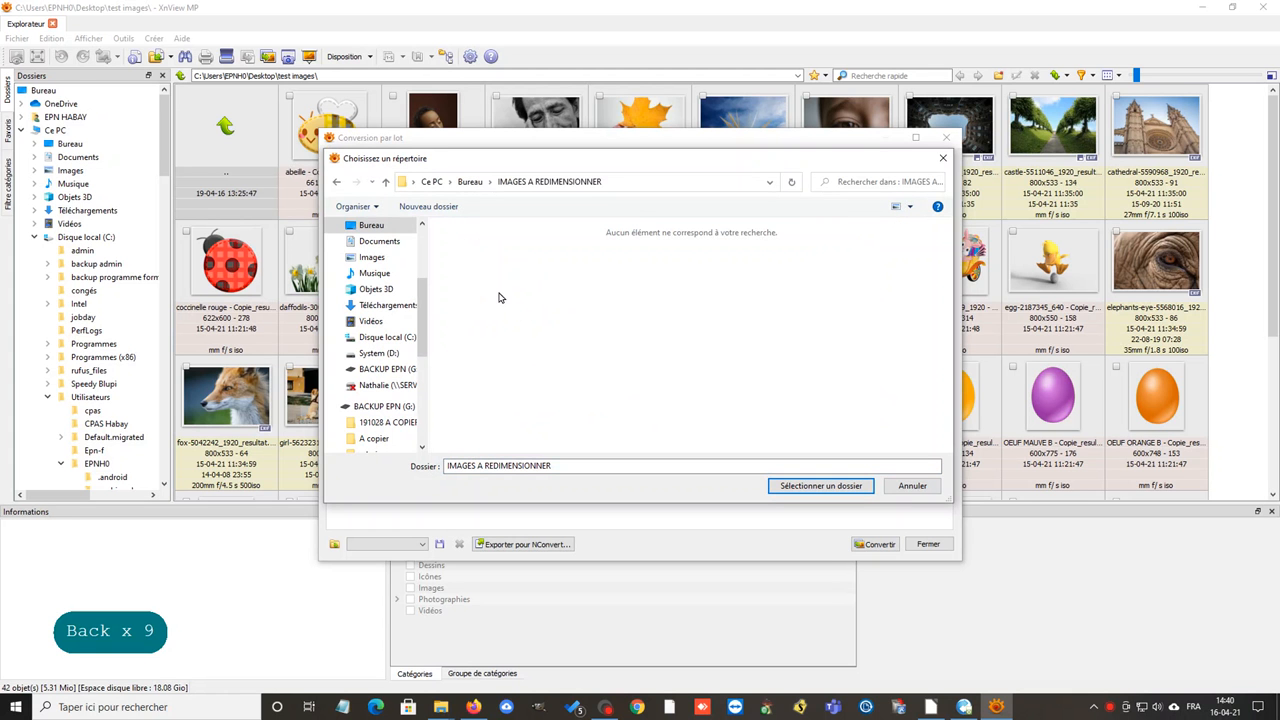
- Create a subfolder named IMAGES CORRIGEES inside IMAGES A REDIMENSIONNER
right_click(500, 297)
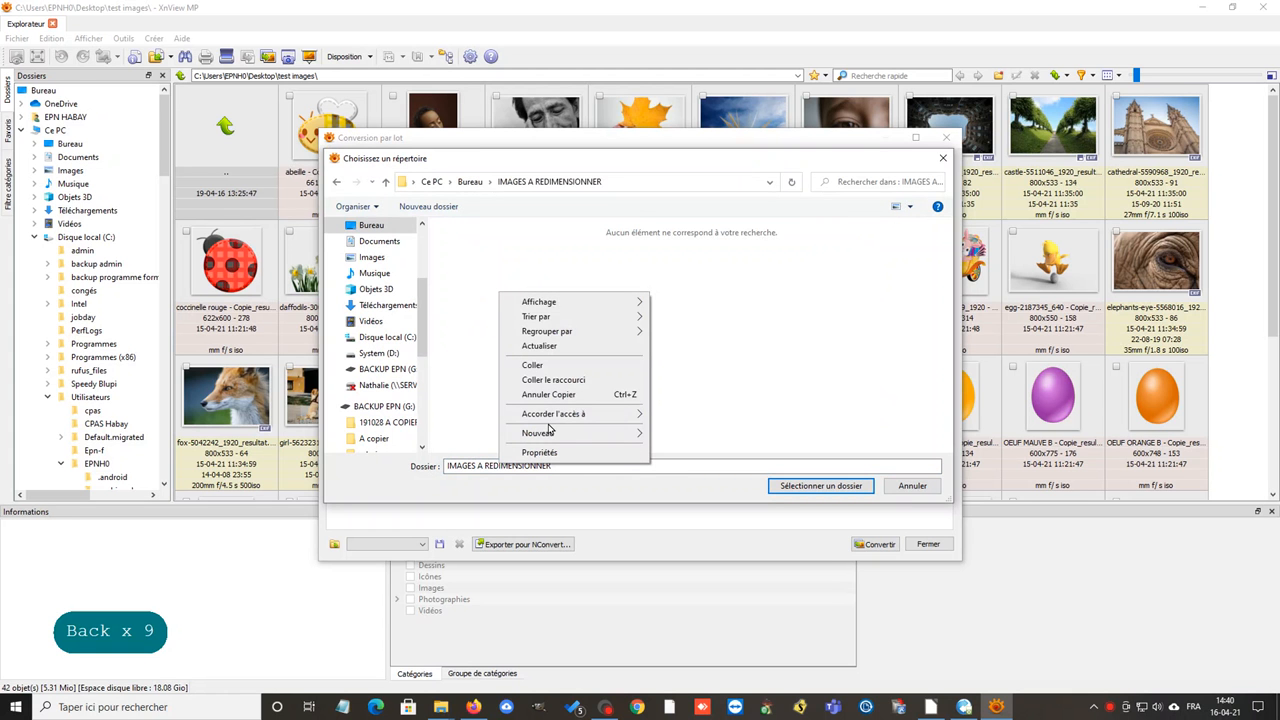
mouse_move(577, 436)
left_click(680, 437)
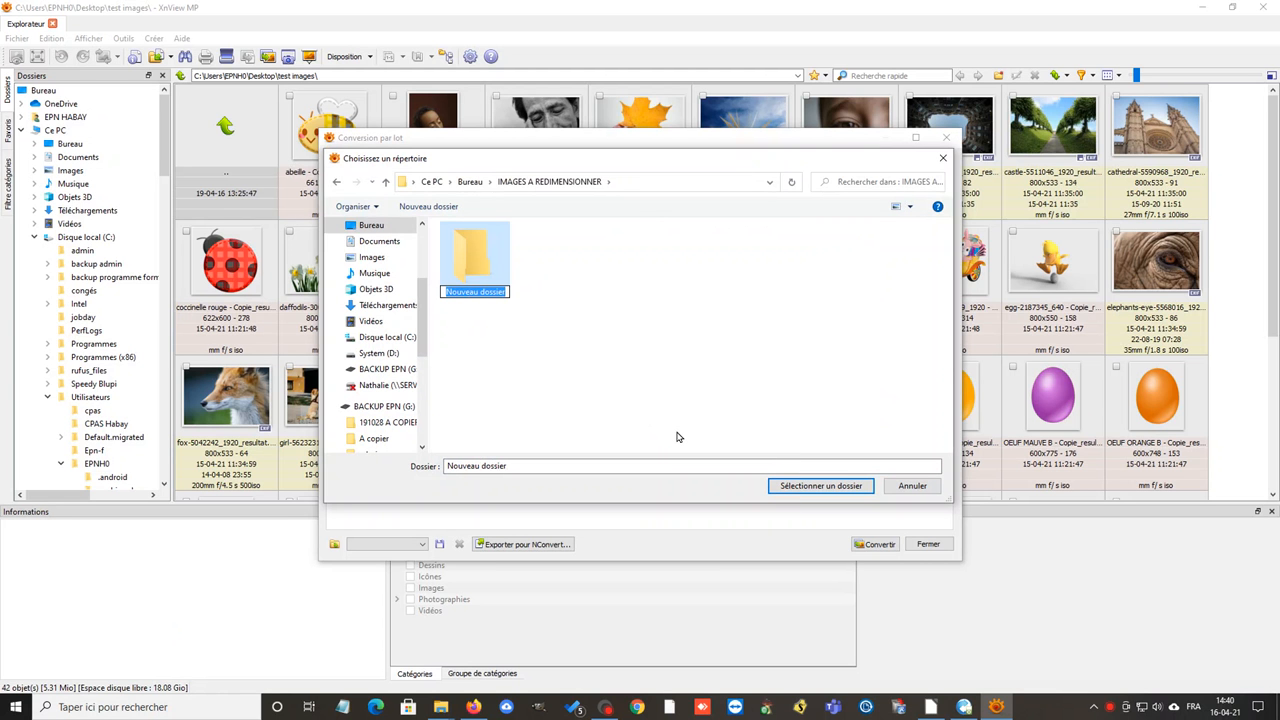
type("IMA")
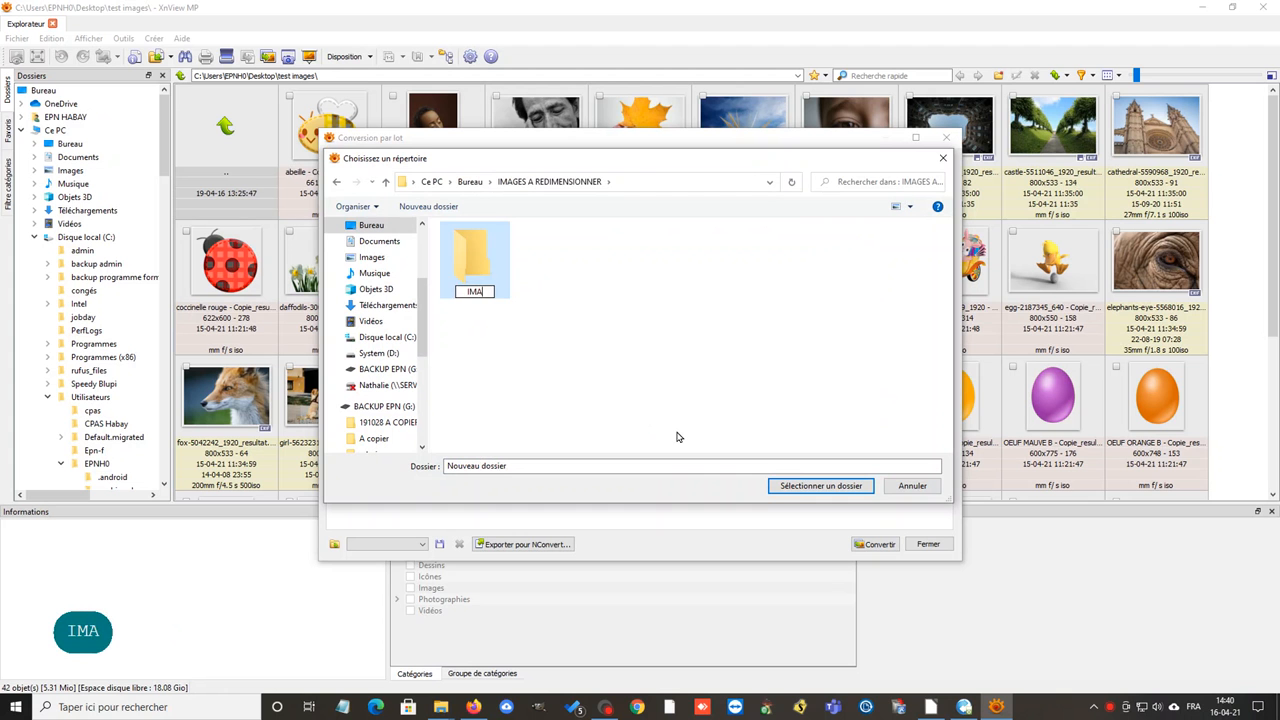
type("GES CORRIG2")
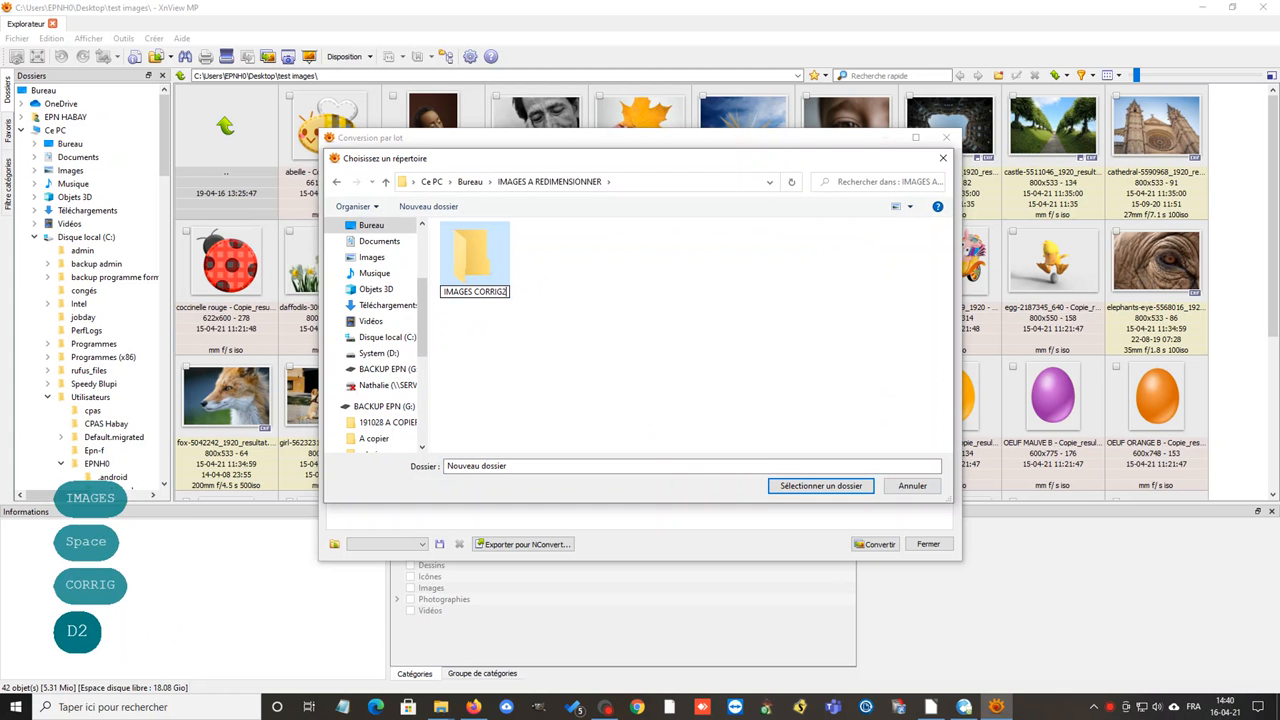
key("BackSpace")
type("EES")
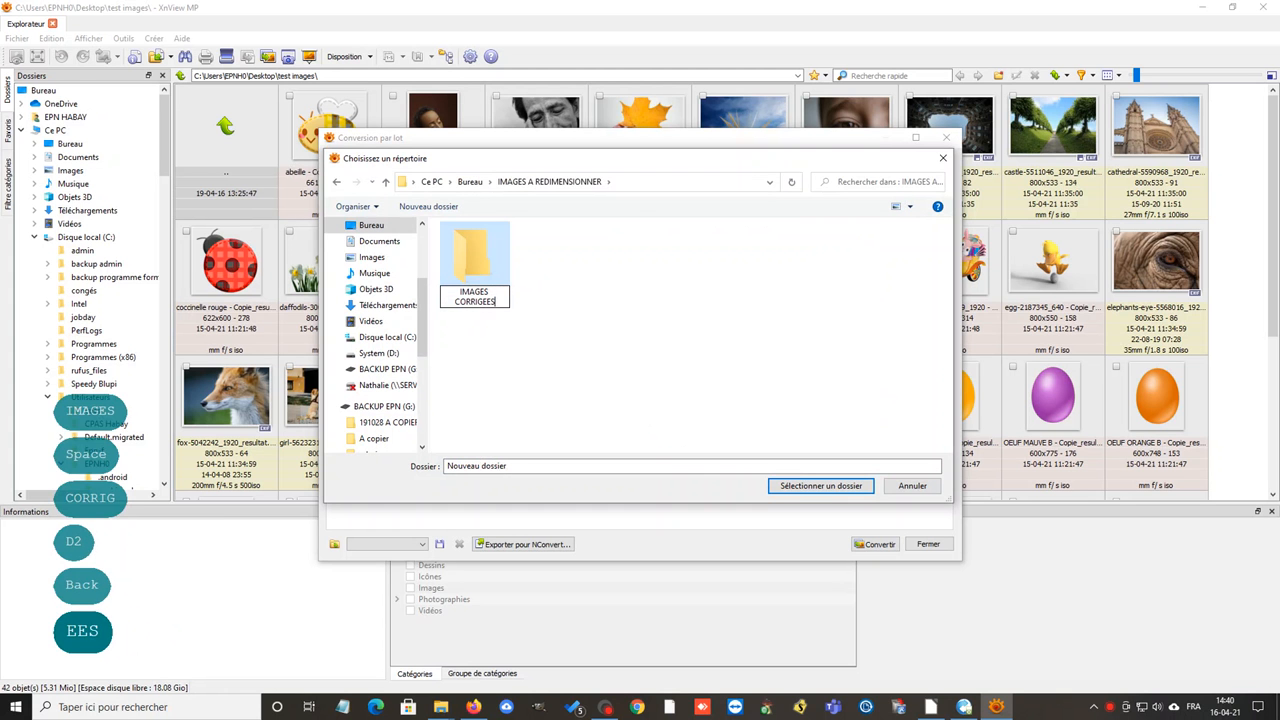
key("Return")
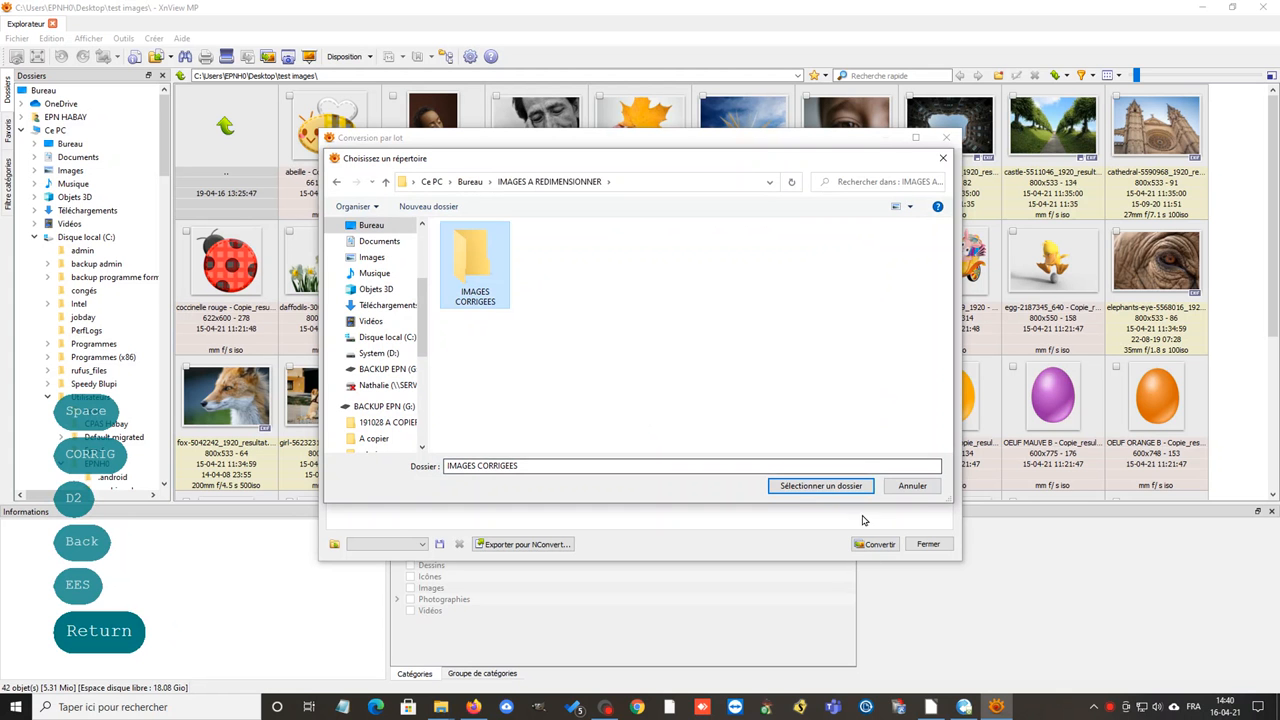
- Set the IMAGES CORRIGEES folder as the output destination and run the batch conversion
left_click(818, 486)
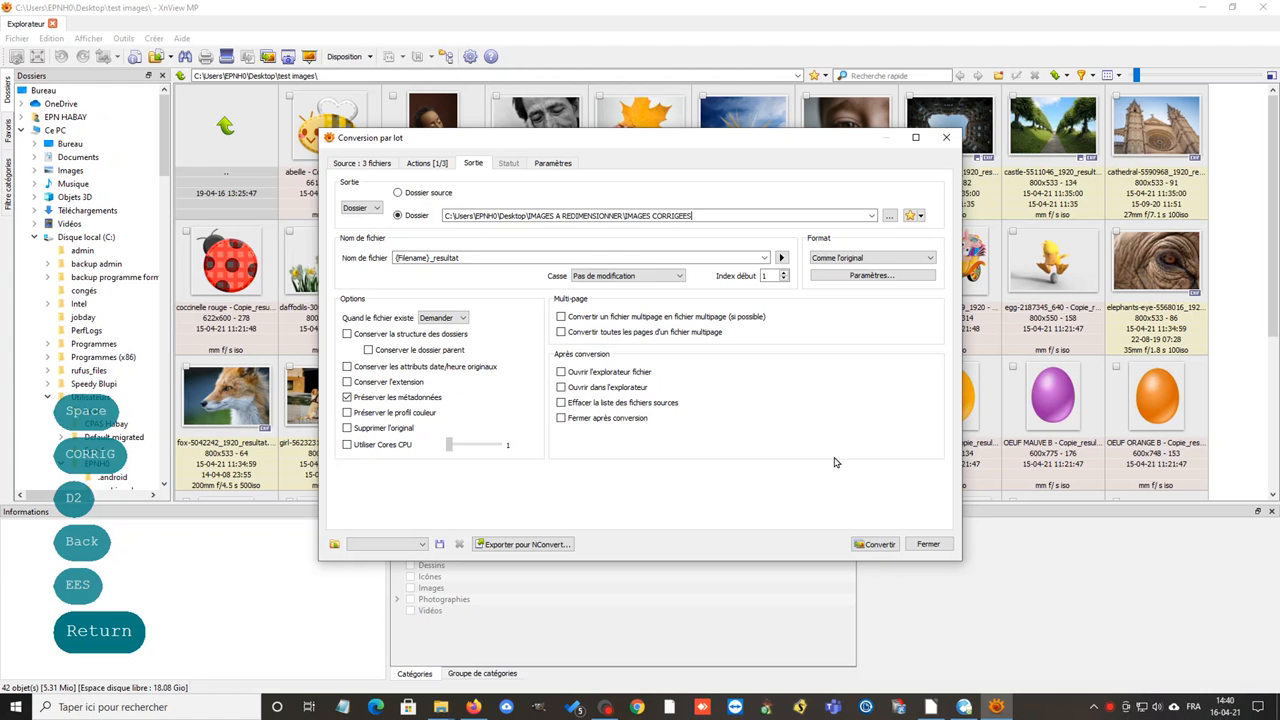
left_click(871, 546)
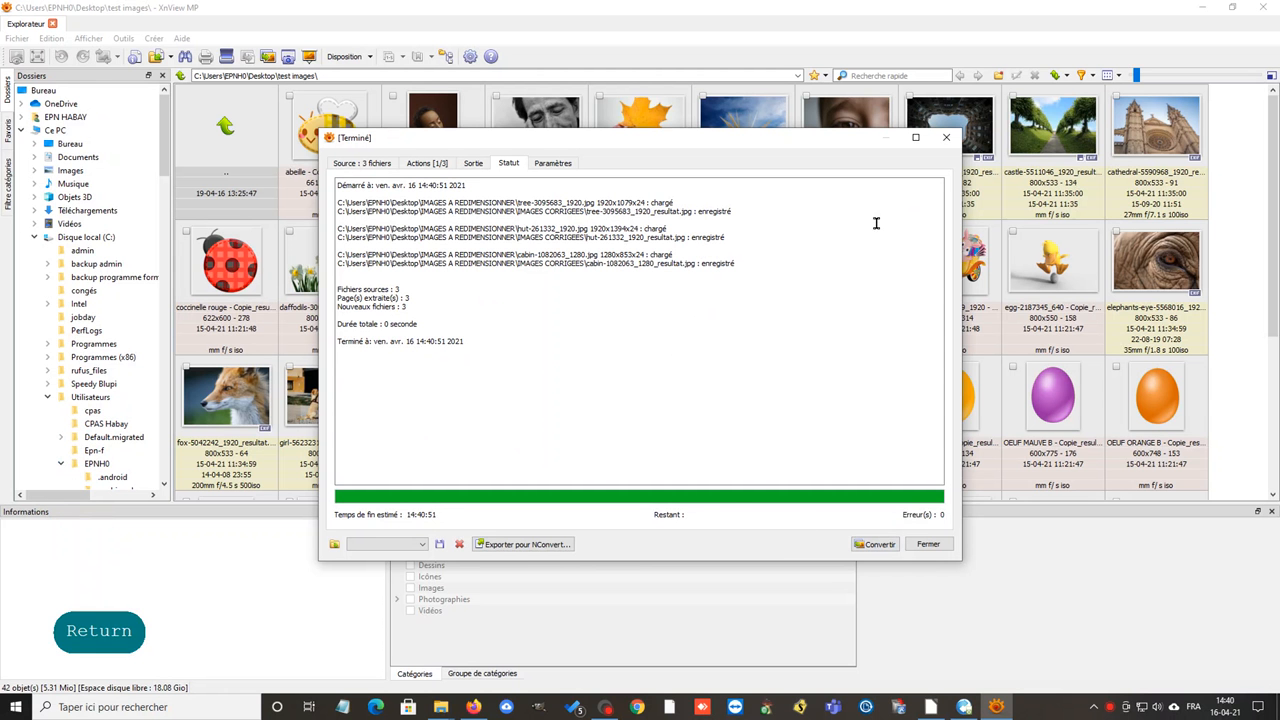
- Open the IMAGES CORRIGEES folder in File Explorer and preview the converted cabin, hut and tree images
left_click(443, 707)
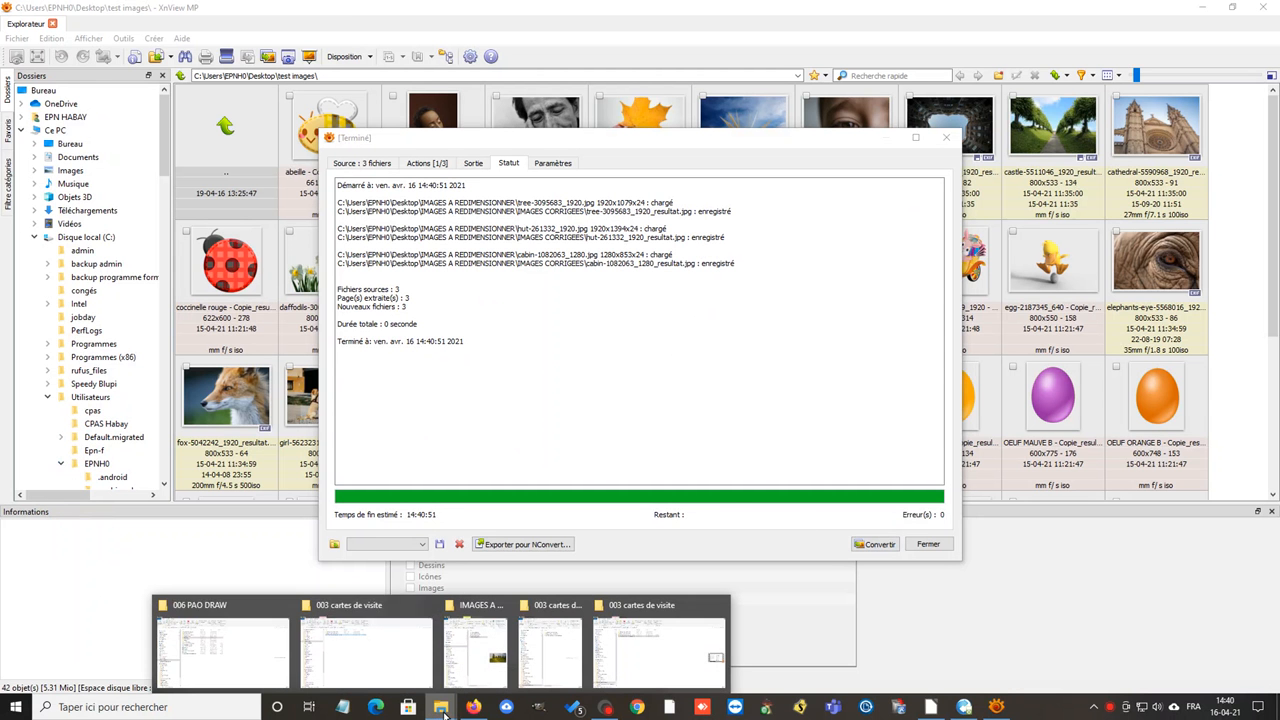
left_click(469, 660)
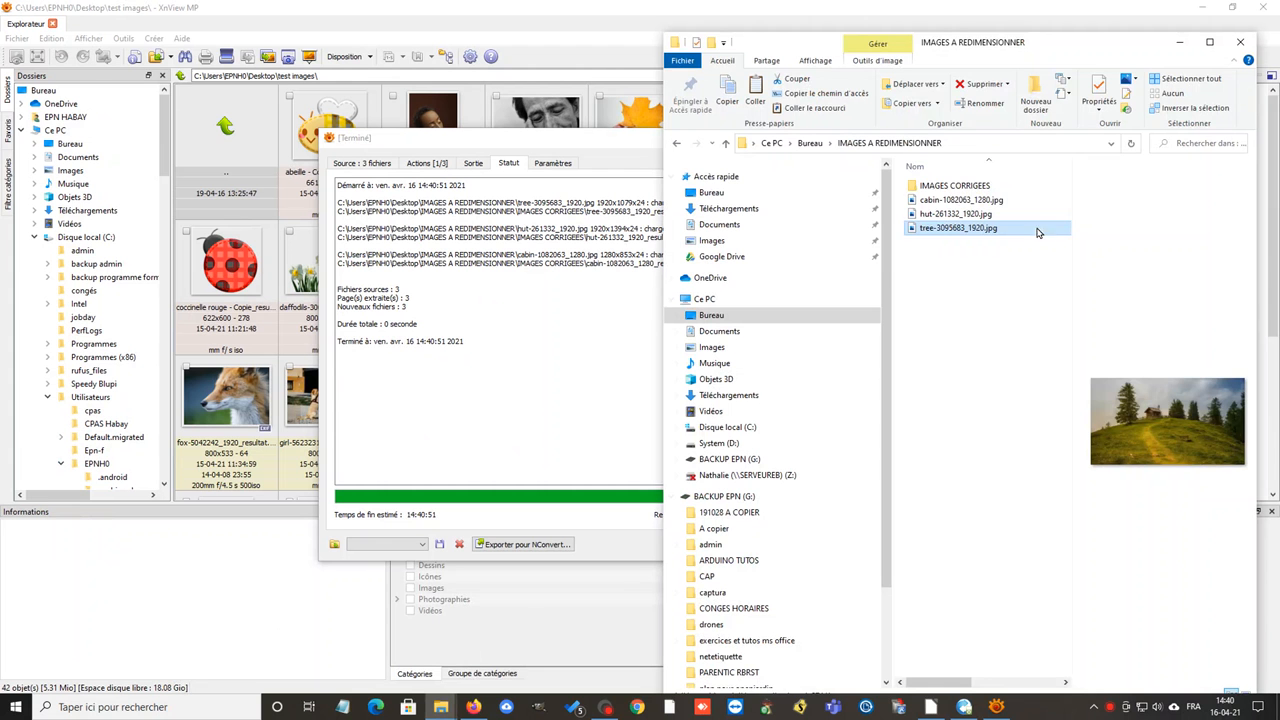
double_click(952, 186)
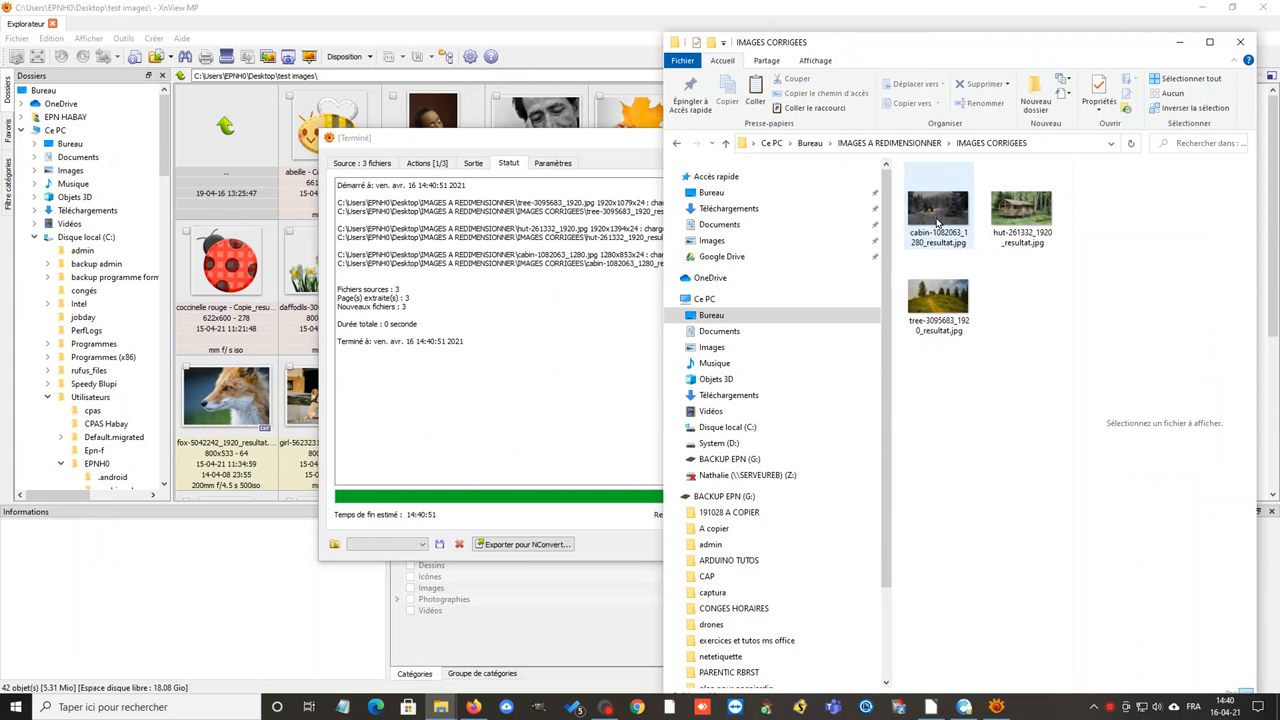
left_click(938, 222)
left_click(1016, 210)
left_click(938, 295)
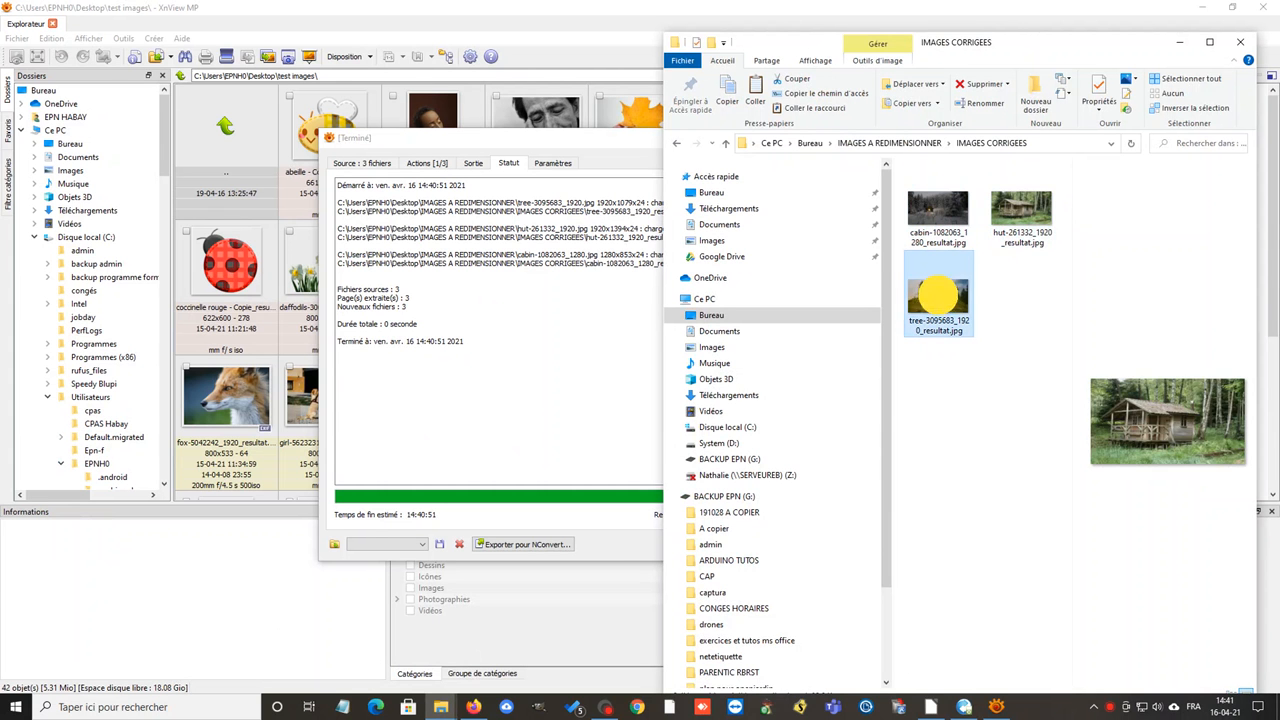
left_click(938, 215)
left_click(1020, 212)
left_click(945, 300)
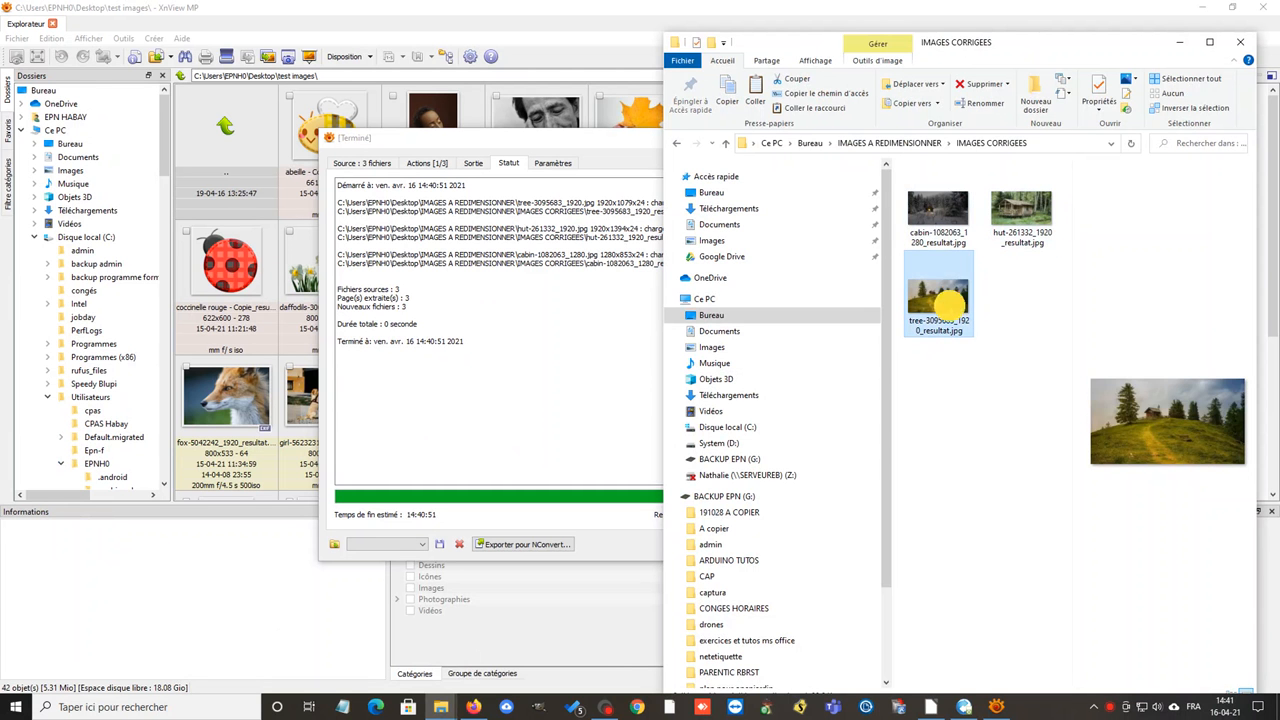
left_click(940, 212)
left_click(1022, 208)
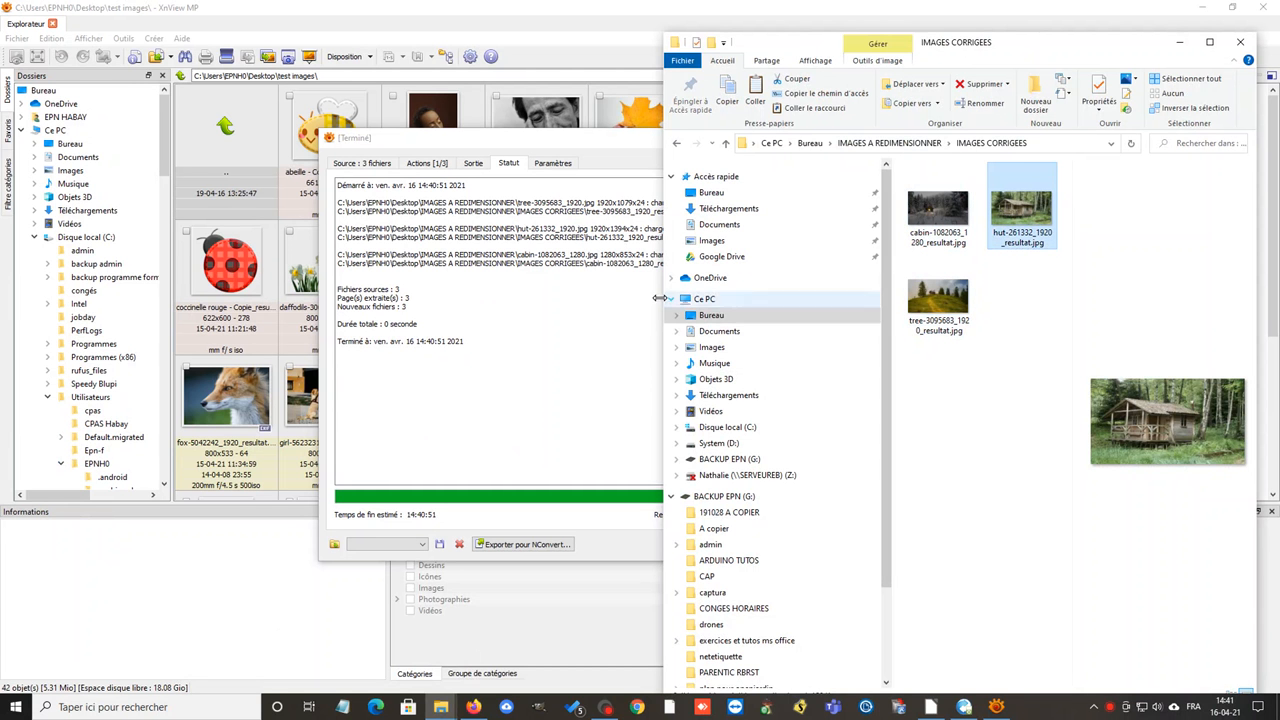
- Switch back to XnView MP, review the source files and deactivate the 900 x 500 Redimensionner action
left_click(604, 159)
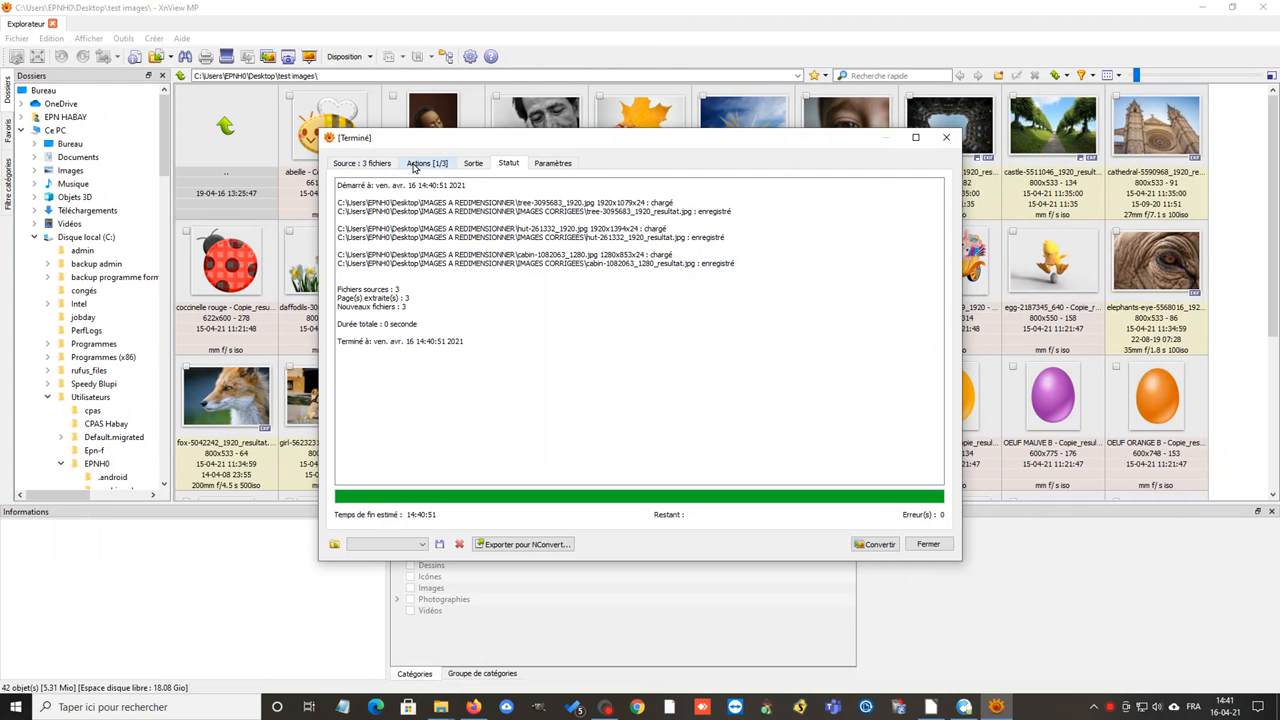
left_click(380, 166)
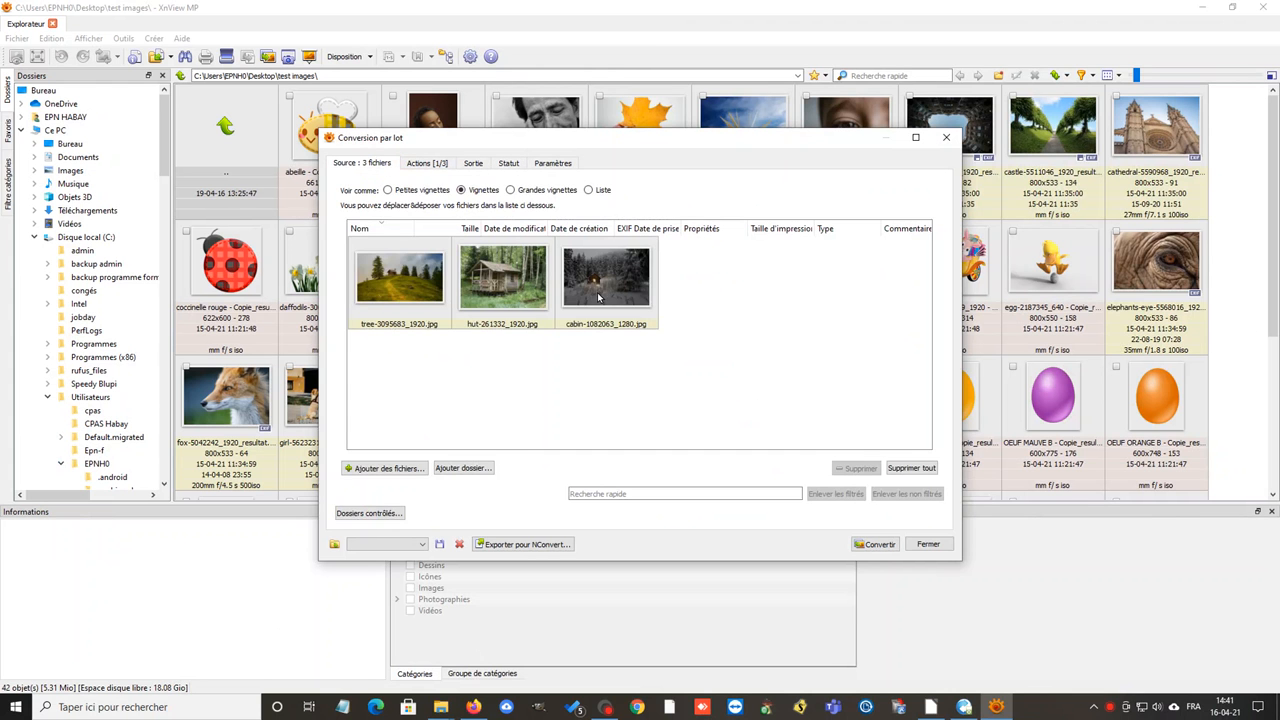
left_click(427, 163)
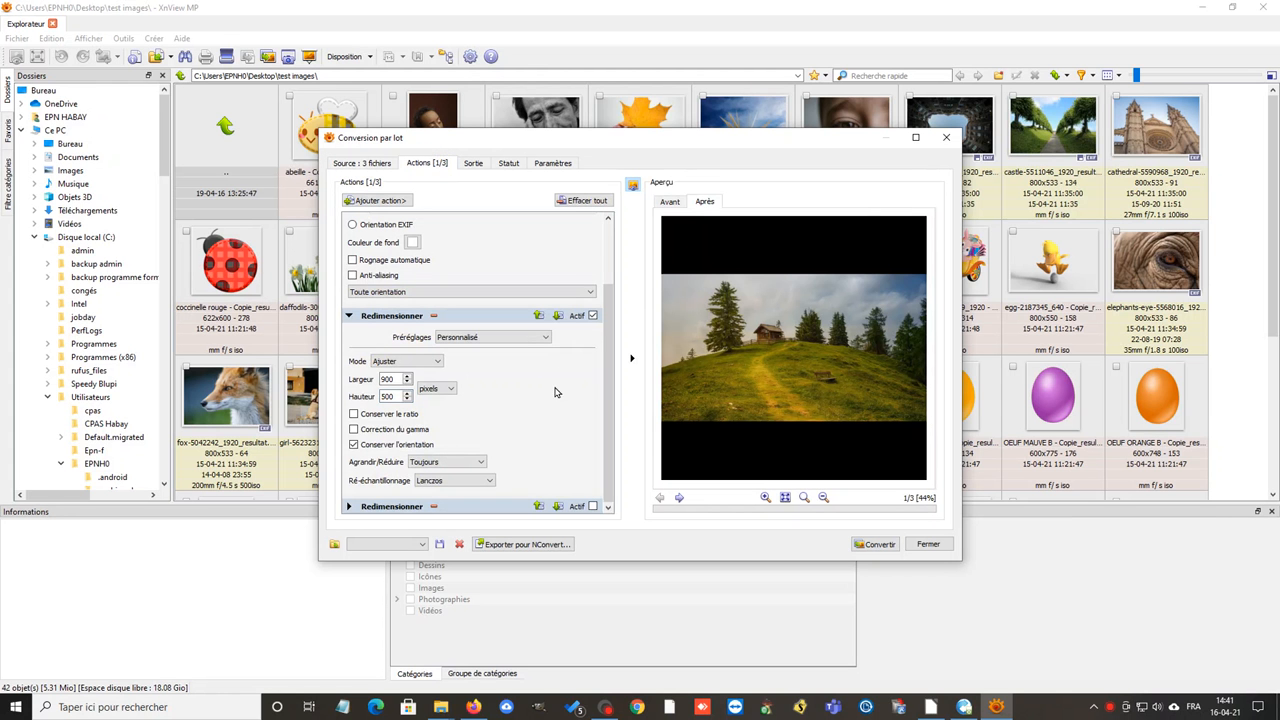
left_click(592, 316)
- Add a Flou gaussien filter action to the batch conversion
left_click_drag(607, 326, 612, 238)
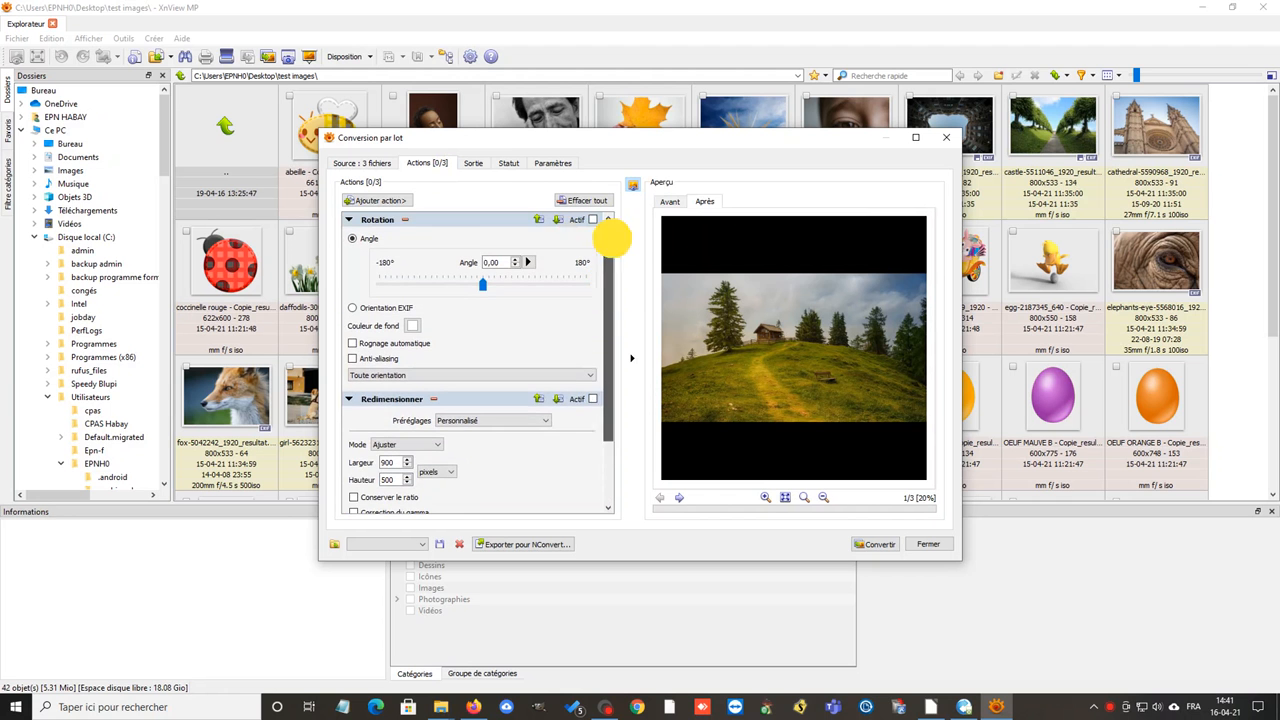
left_click(376, 200)
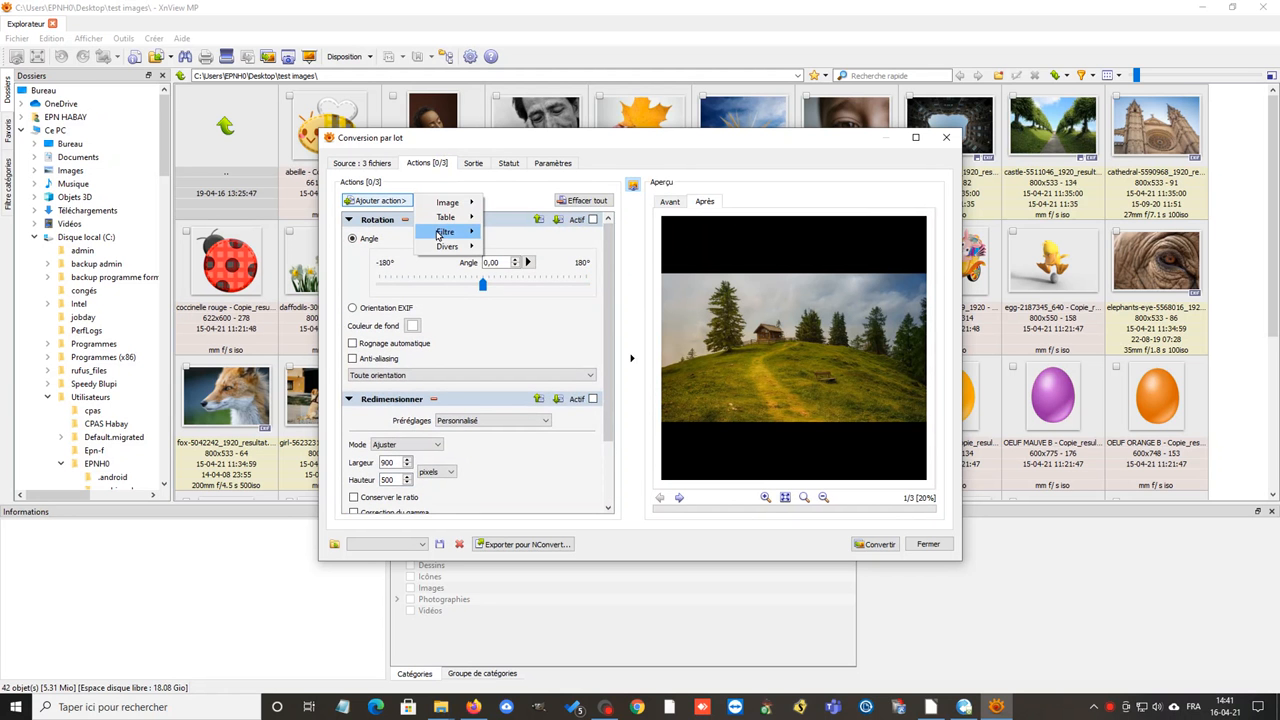
mouse_move(441, 236)
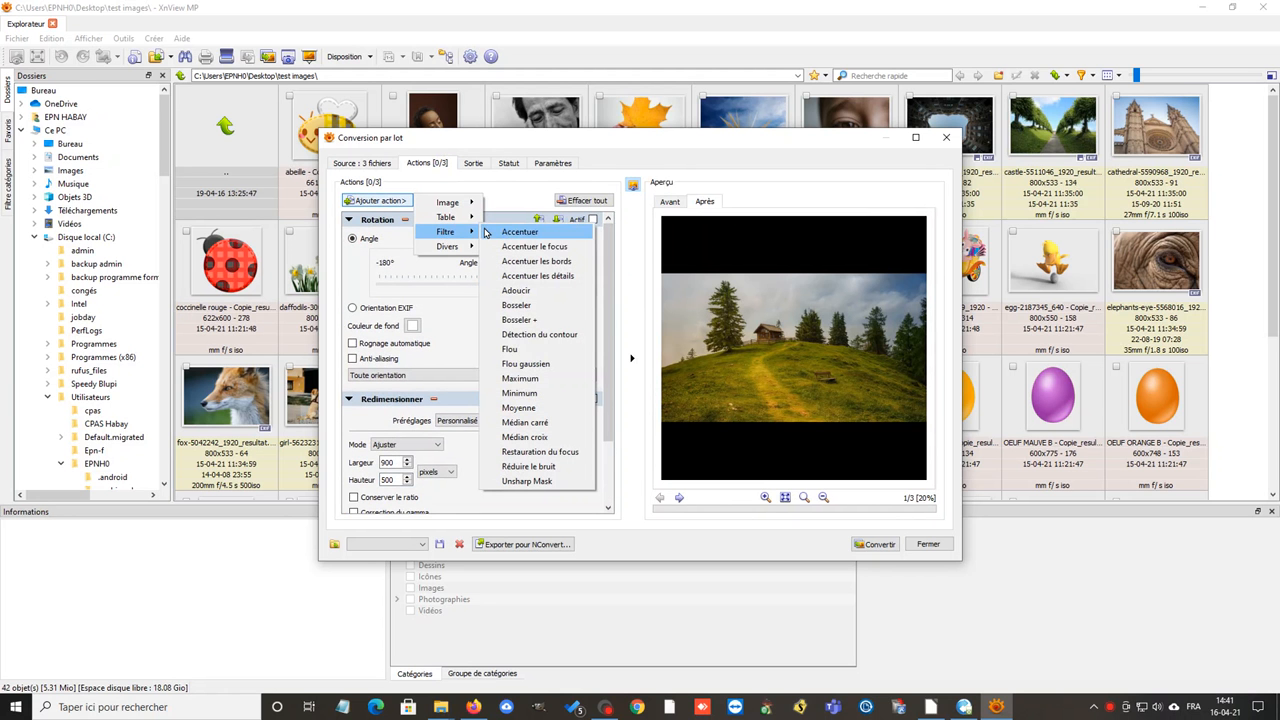
left_click(536, 364)
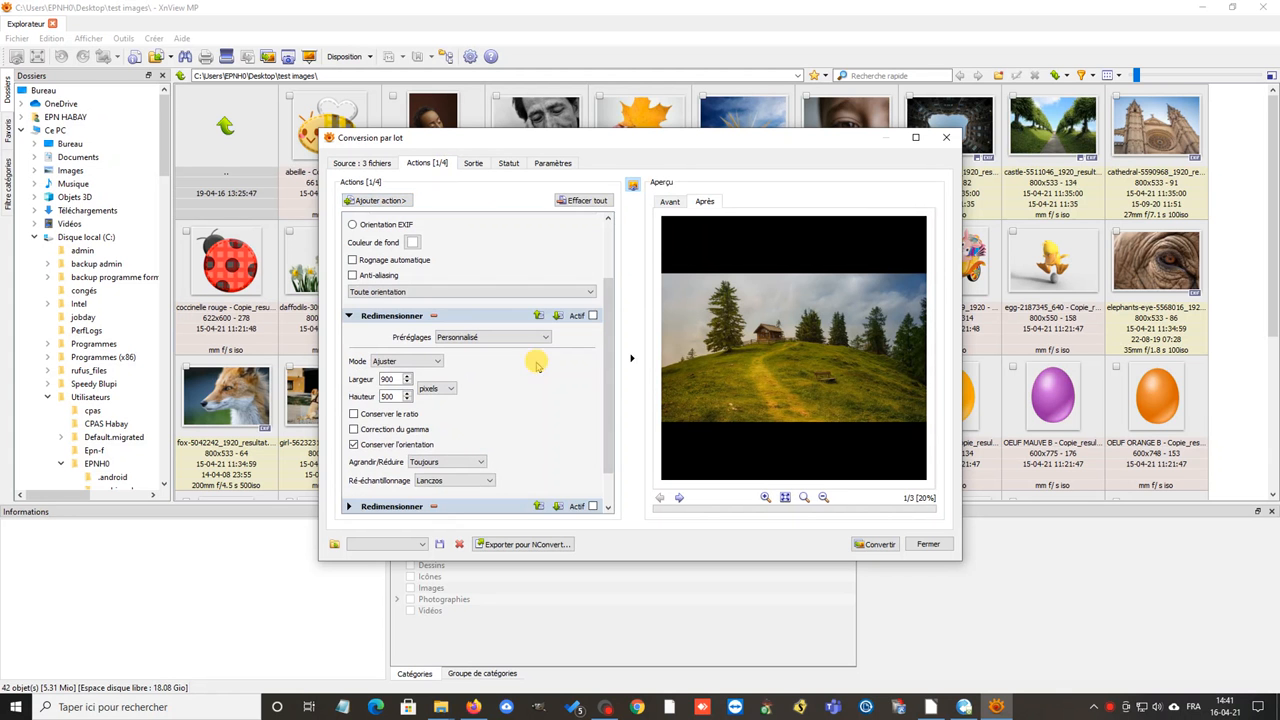
- Enable Rognage automatique in the Rotation action and collapse the Rotation and first Redimensionner settings
left_click(353, 260)
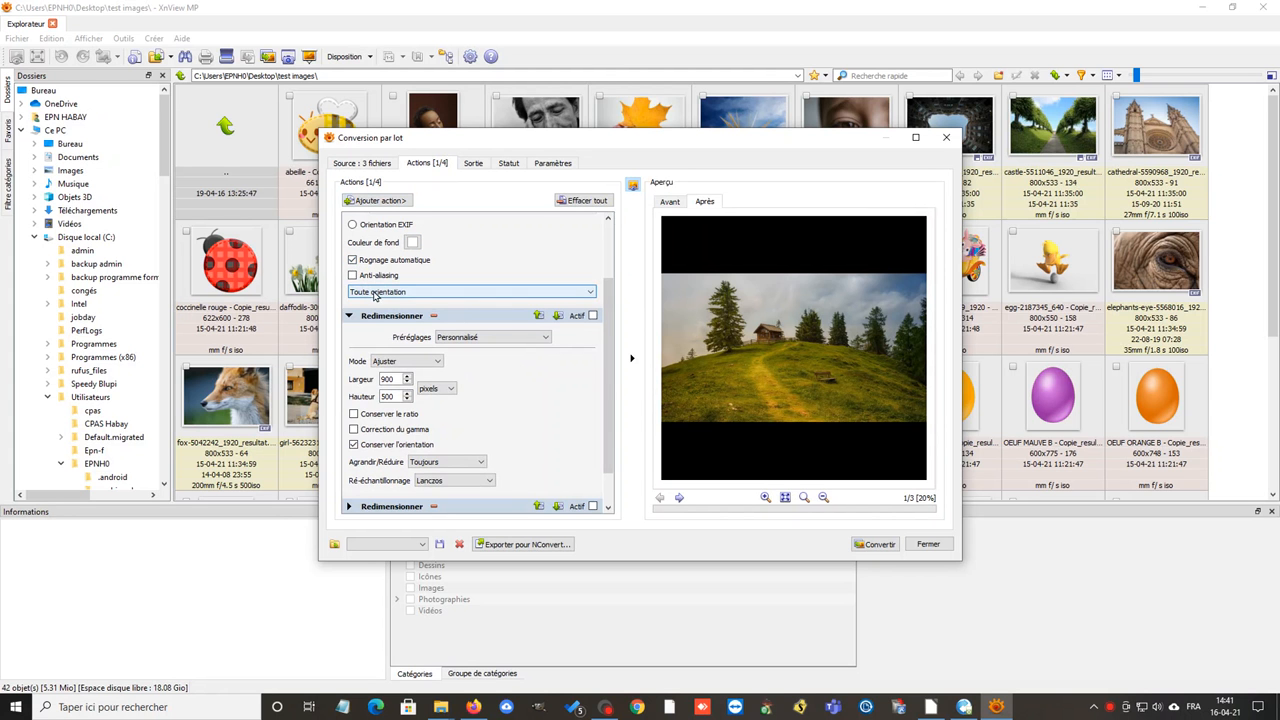
left_click_drag(606, 314, 612, 240)
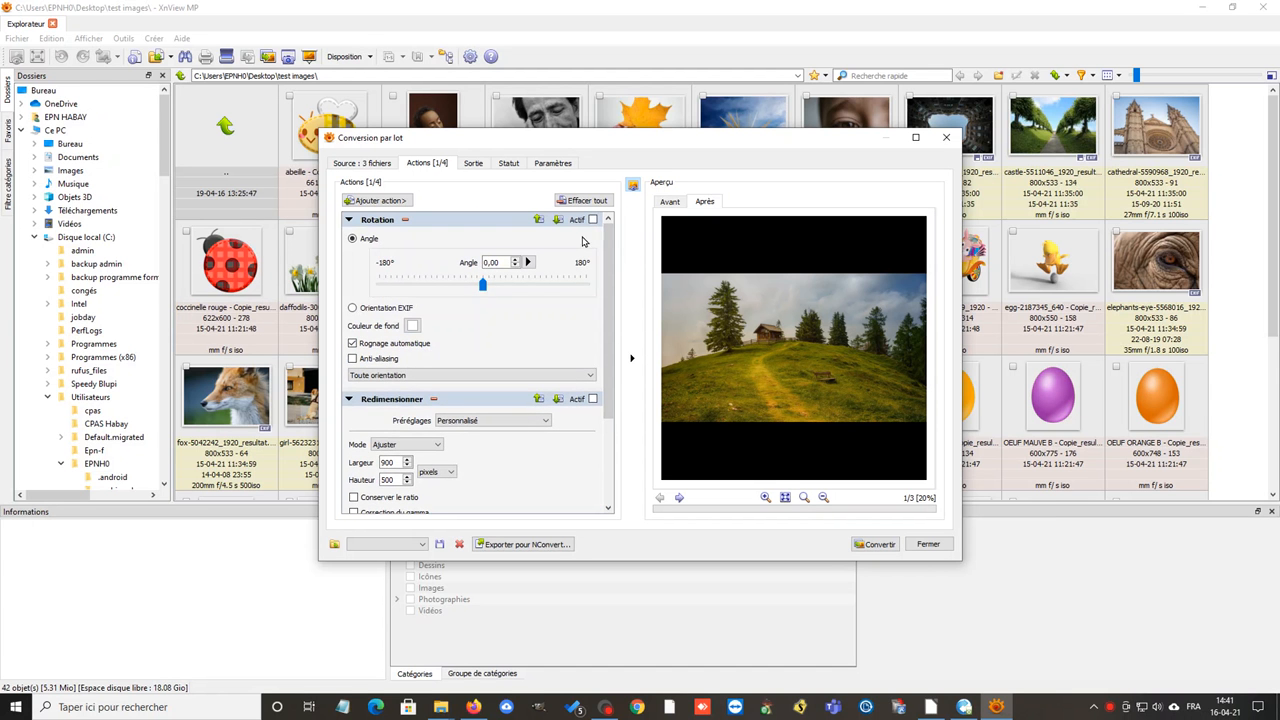
left_click(349, 219)
left_click(349, 238)
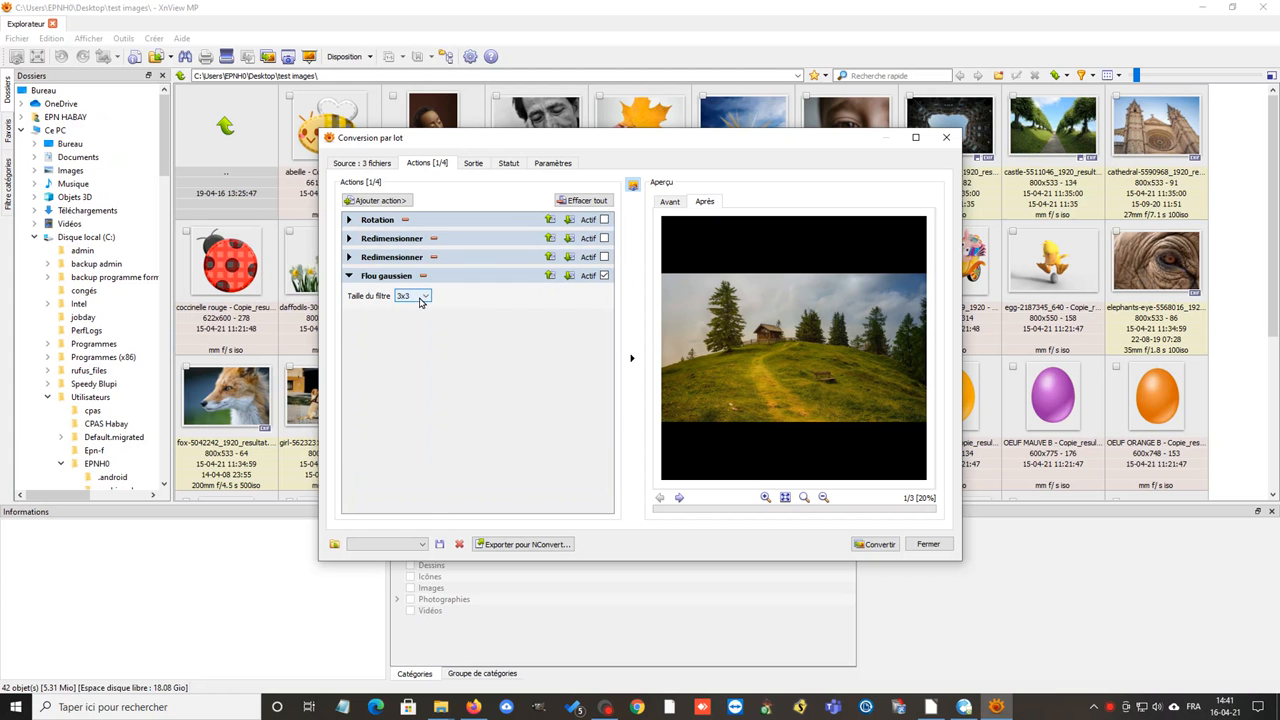
- Keep the Flou gaussien filter size at 3x3 and try converting the three images into the existing IMAGES CORRIGEES folder
left_click(422, 300)
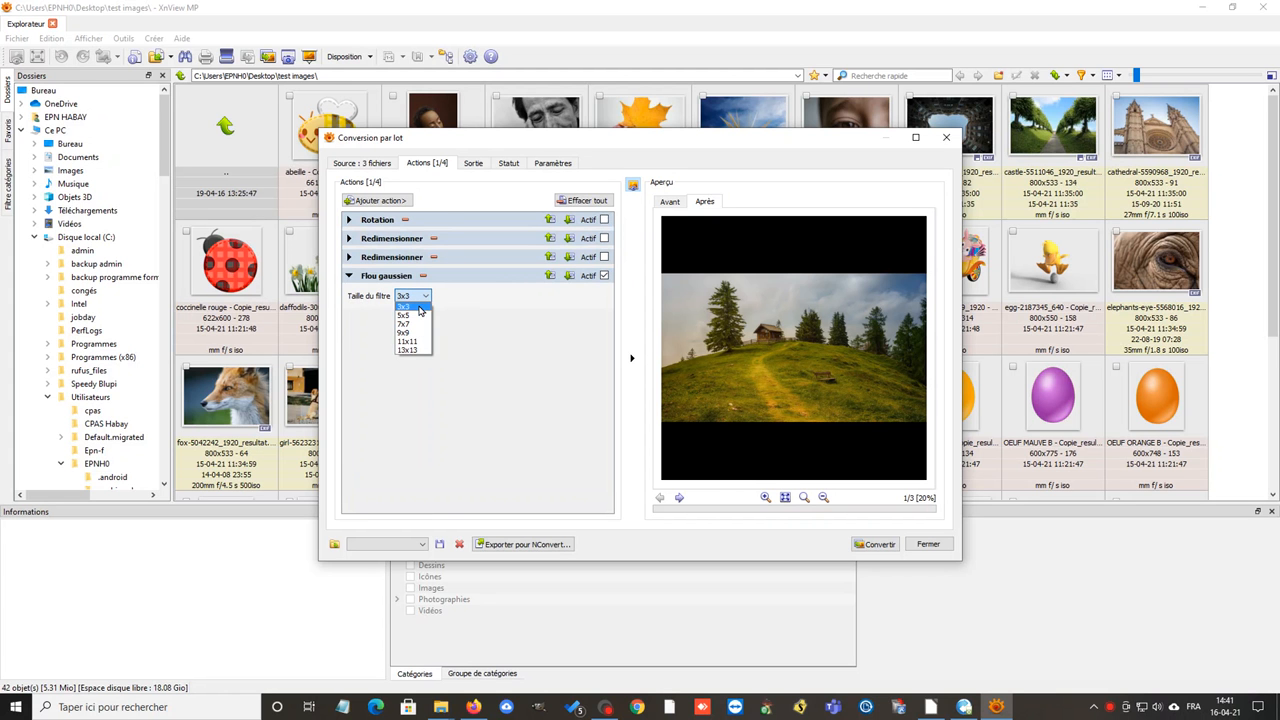
left_click(421, 296)
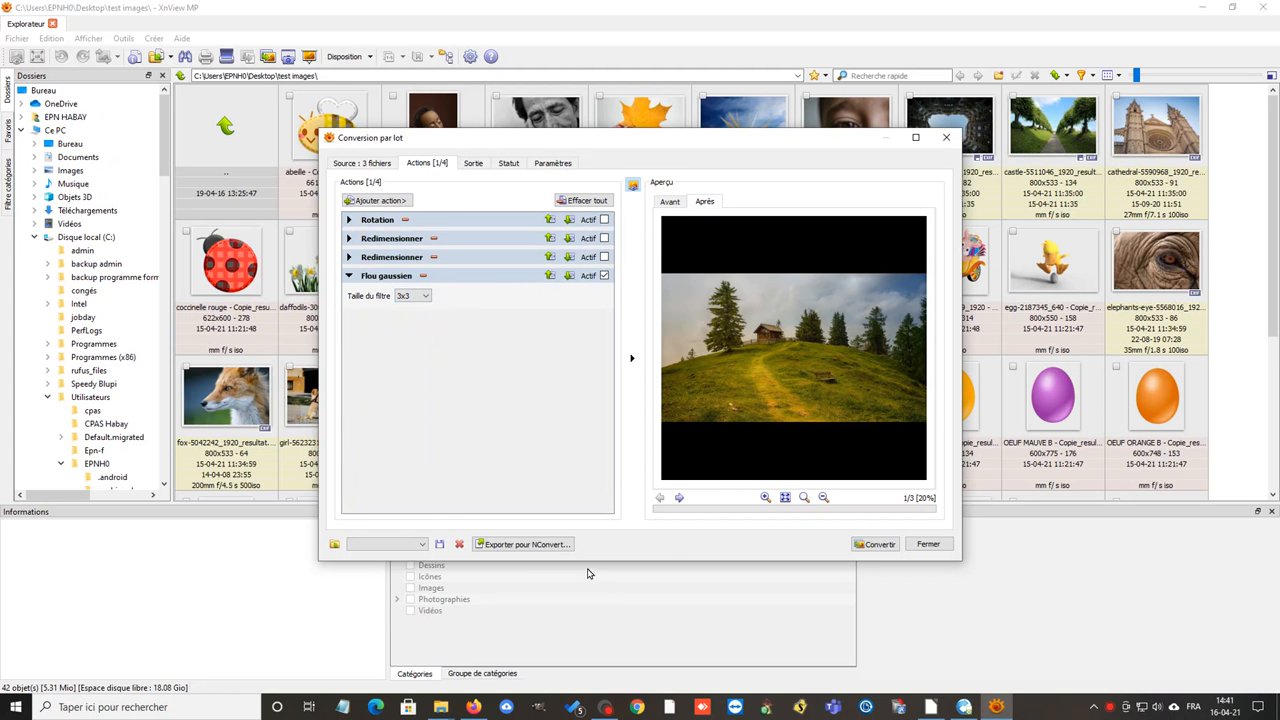
left_click(476, 164)
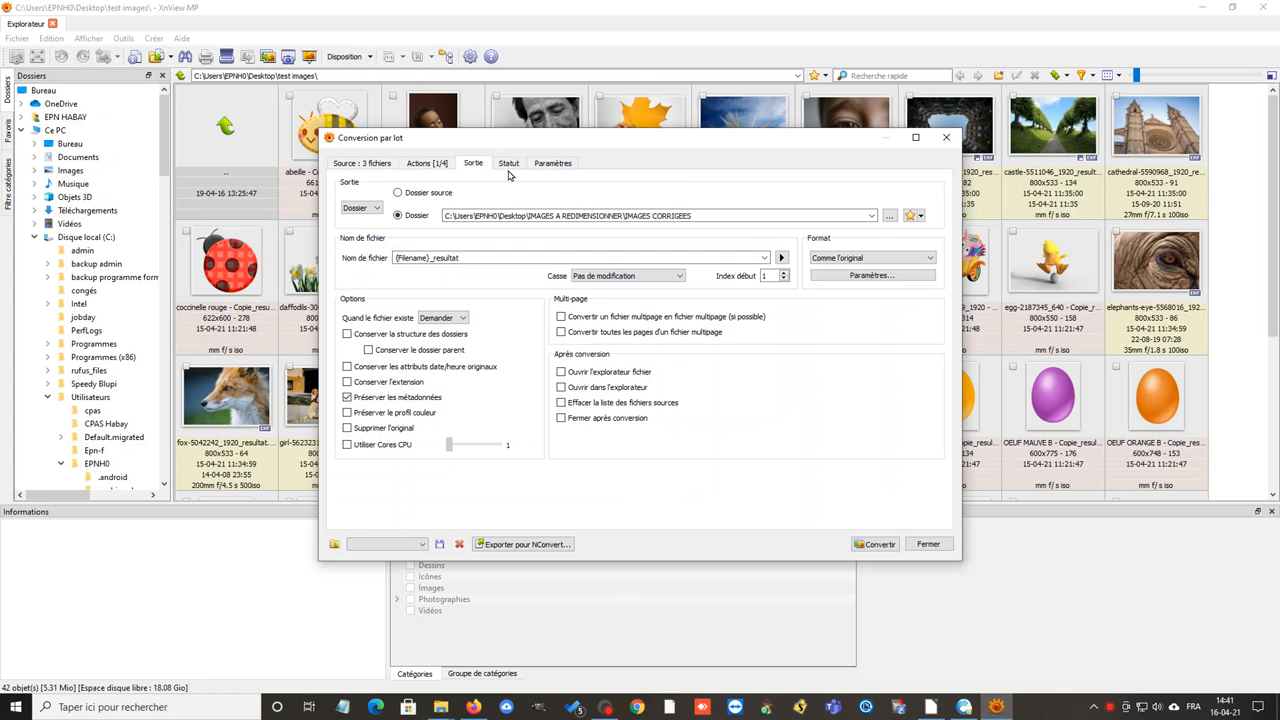
left_click(876, 545)
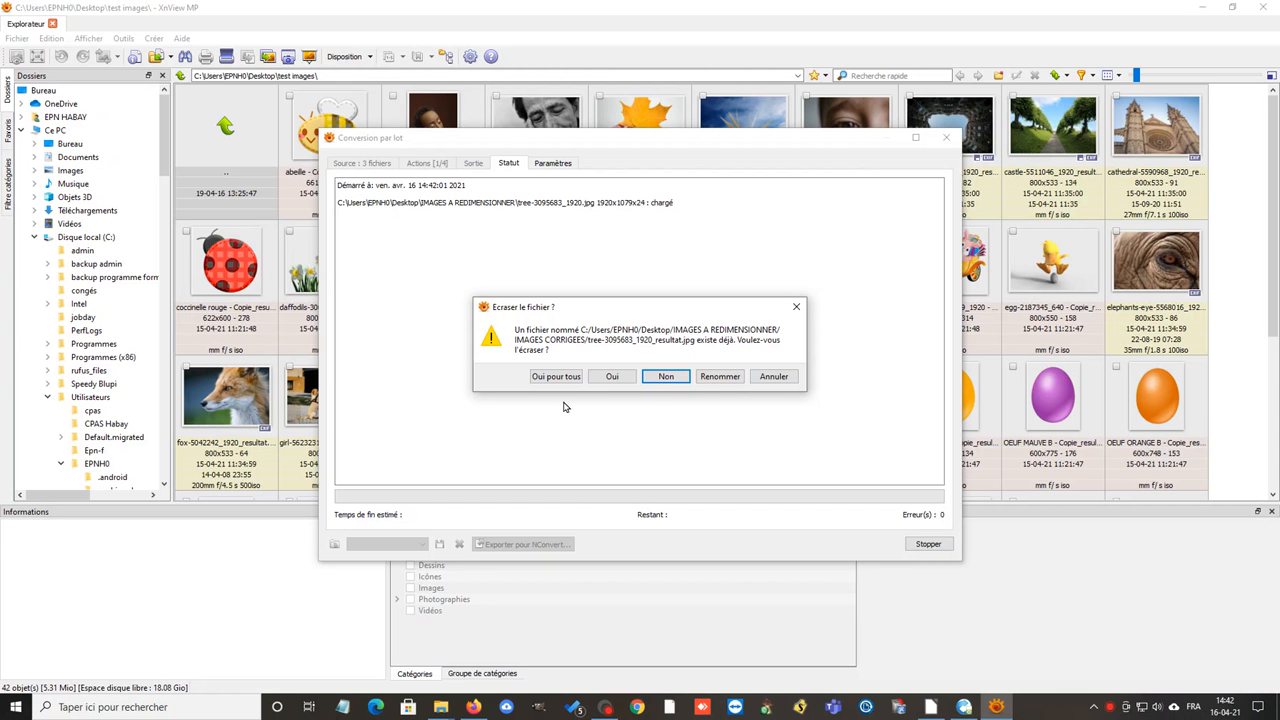
left_click(772, 378)
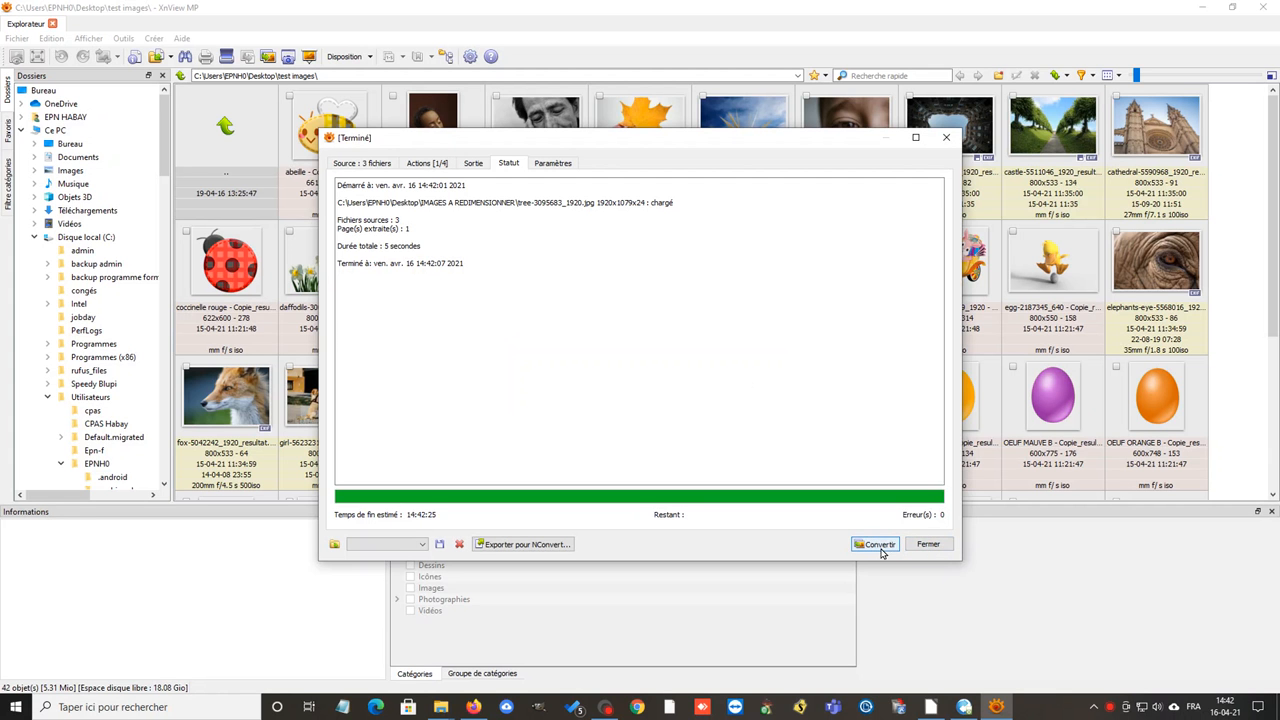
- While choosing the output folder, create a folder named IMAGES FLOUES inside IMAGES A REDIMENSIONNER
left_click(474, 164)
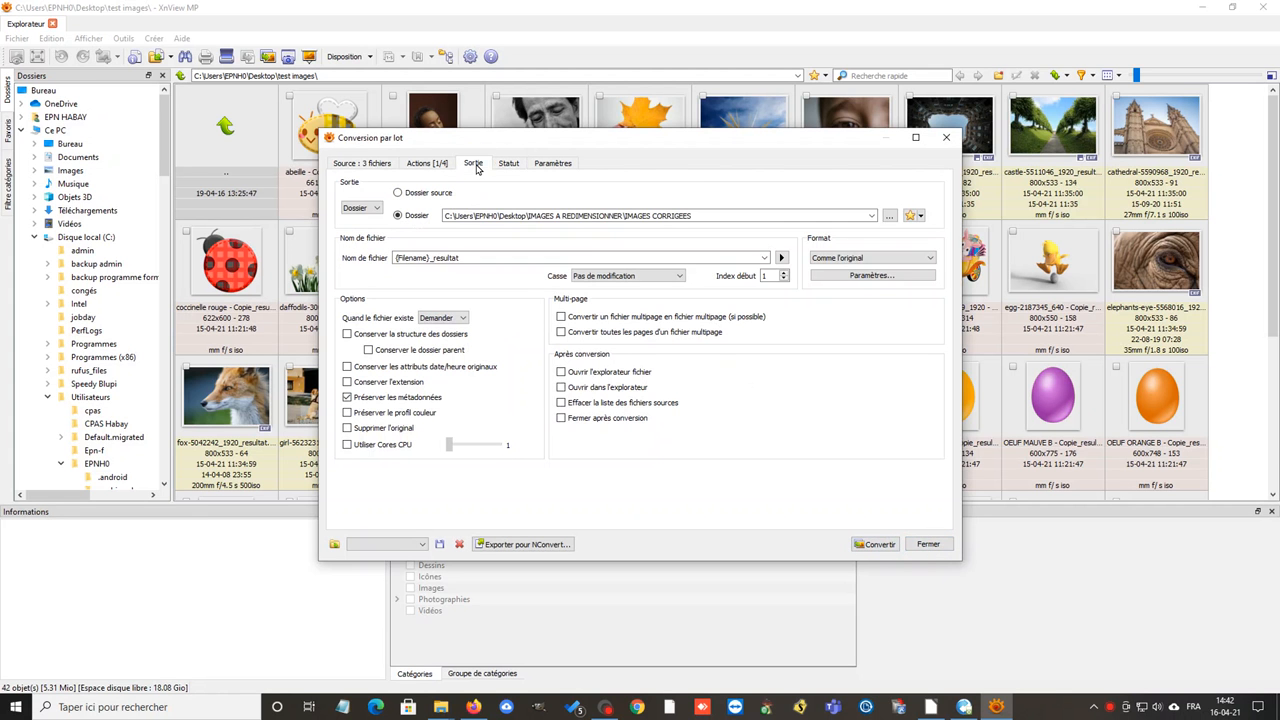
left_click(700, 213)
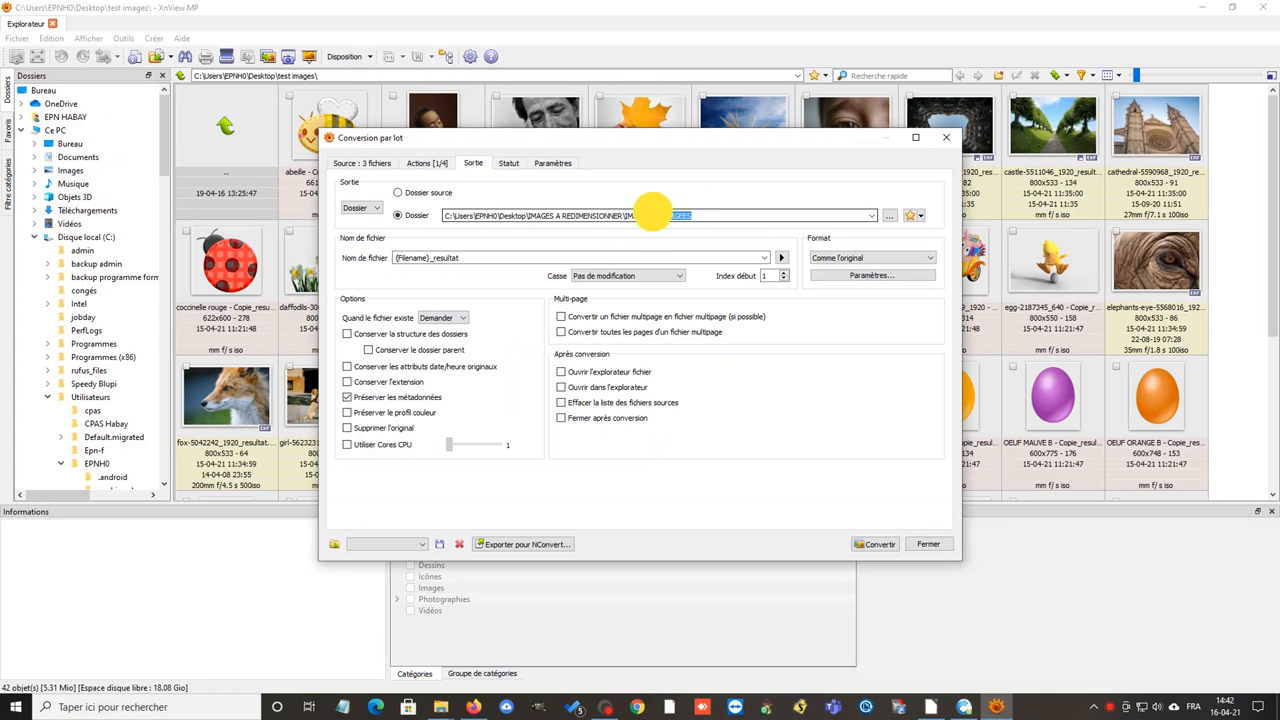
left_click(889, 216)
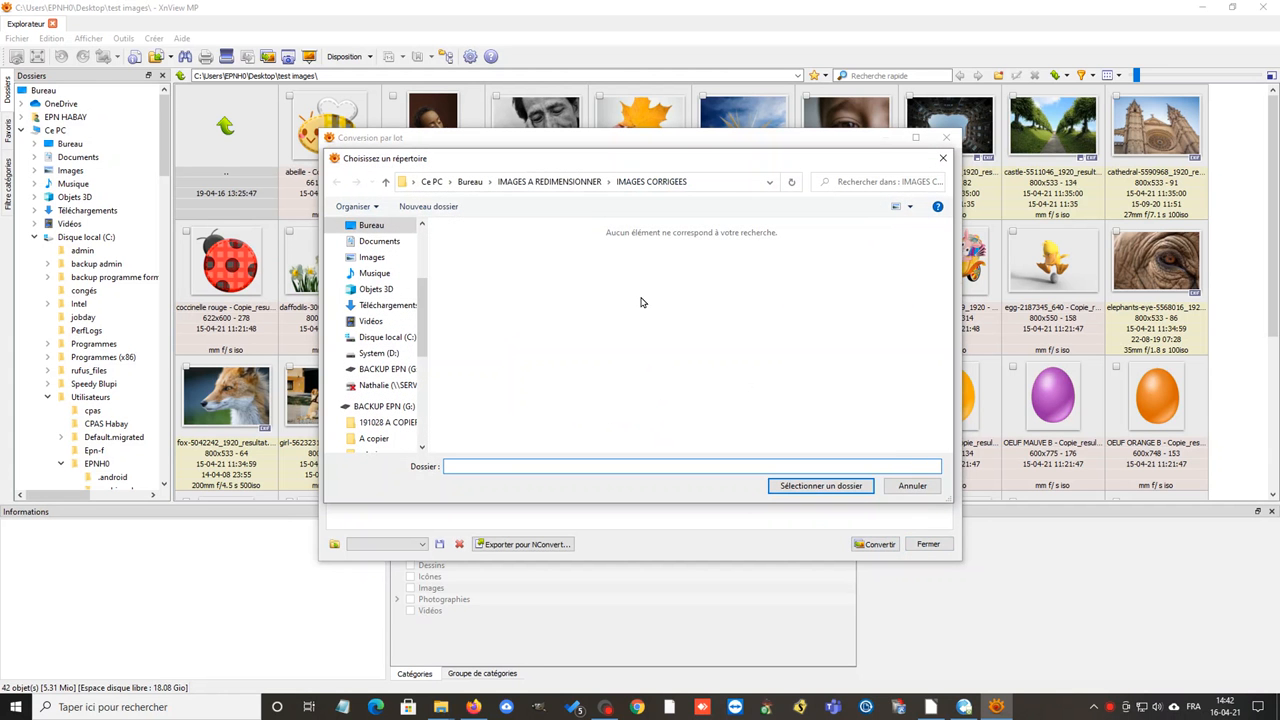
left_click(564, 185)
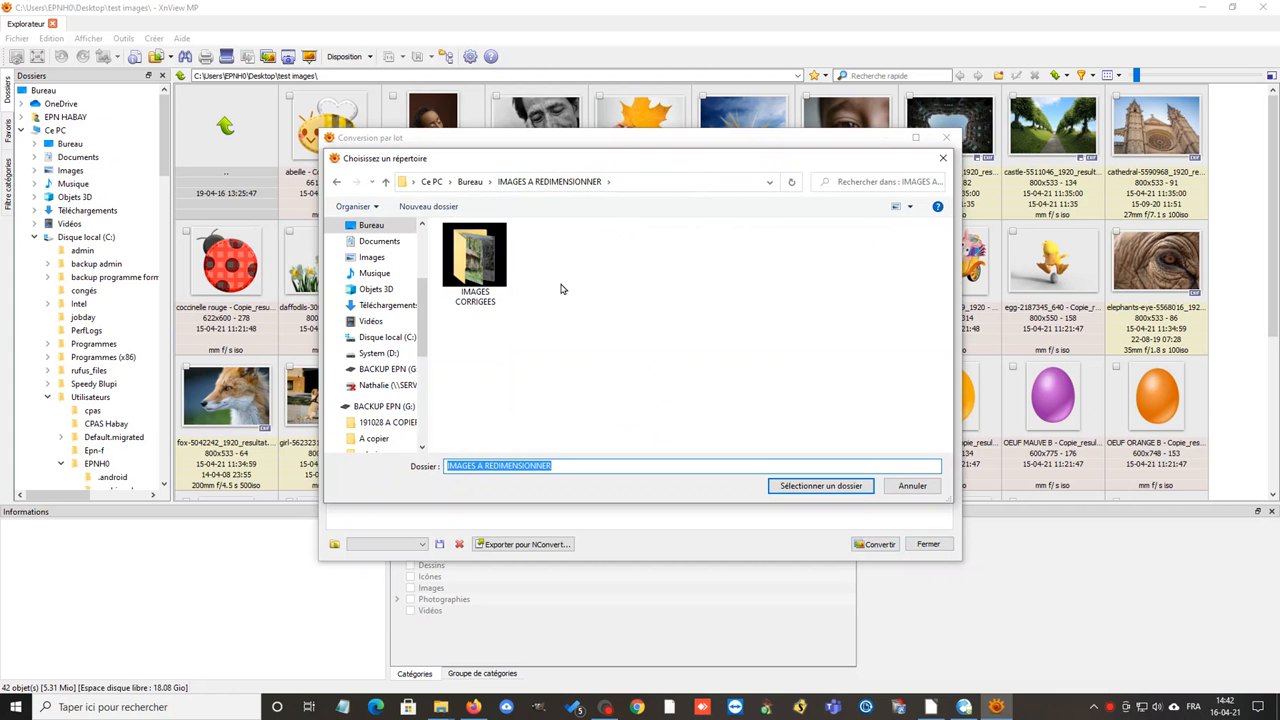
right_click(561, 289)
mouse_move(612, 427)
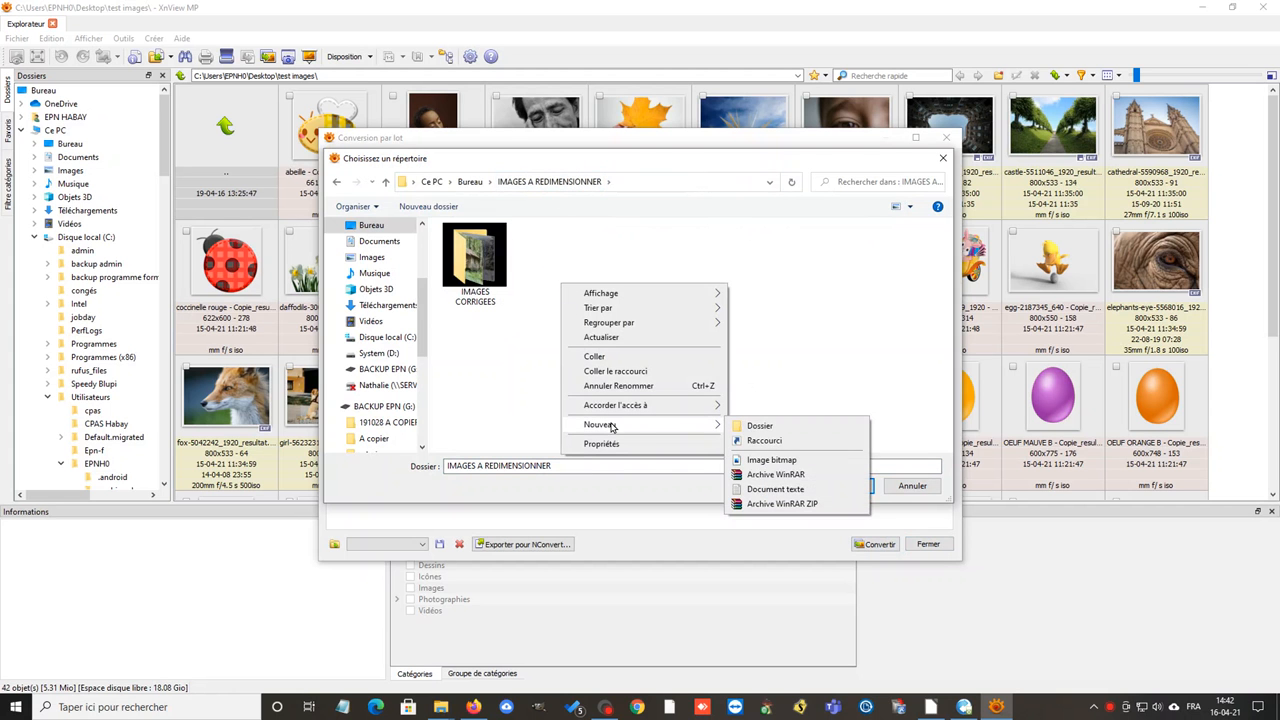
left_click(759, 425)
key("BackSpace")
type("I")
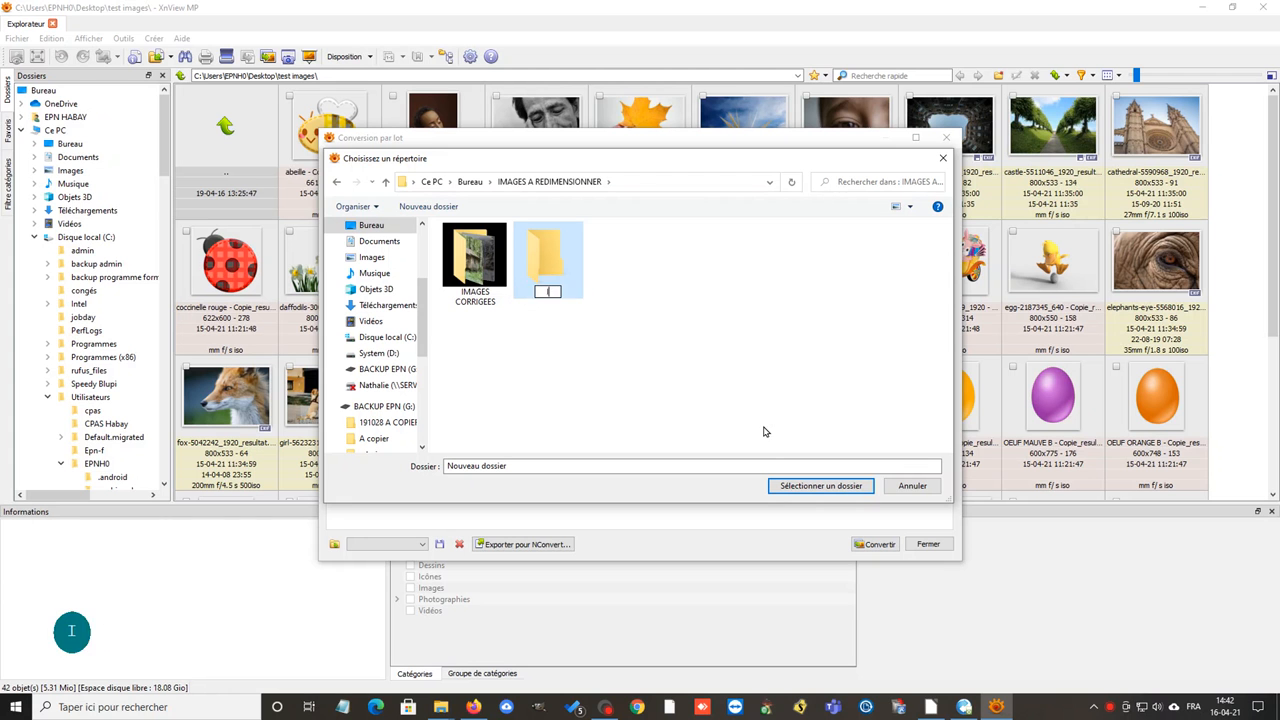
type("MAGES FLOU")
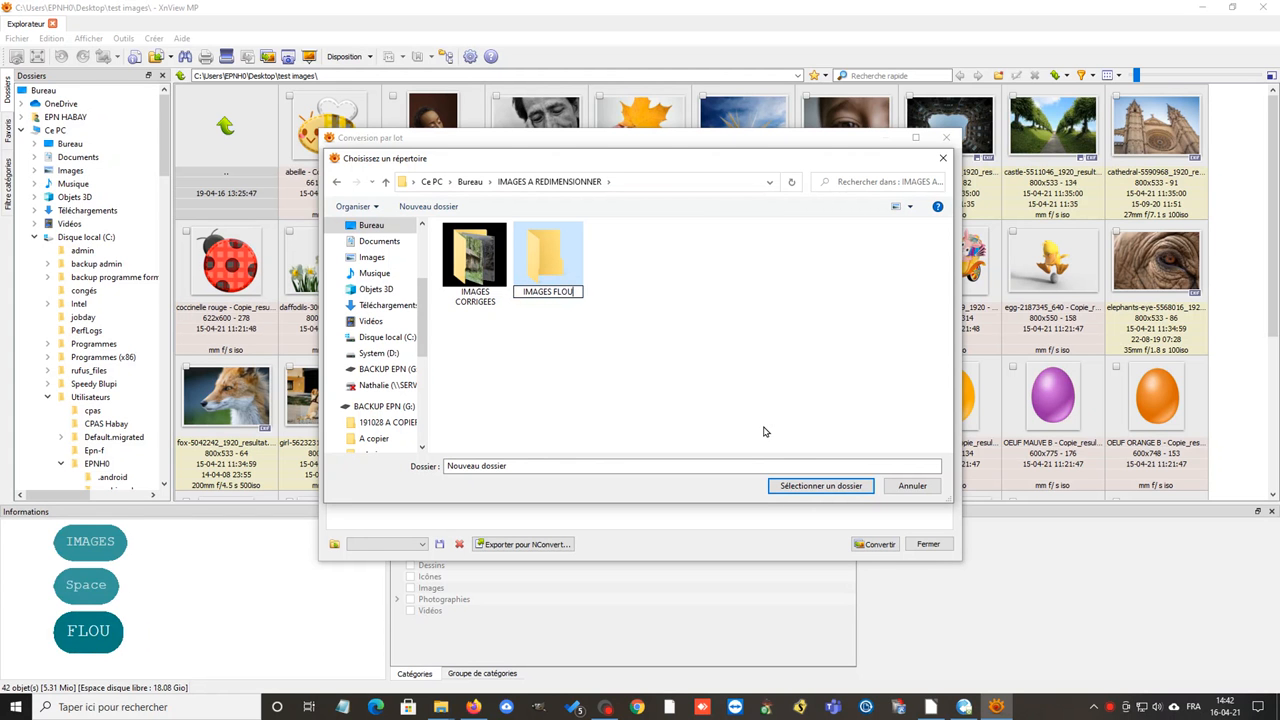
type("ES")
key("Return")
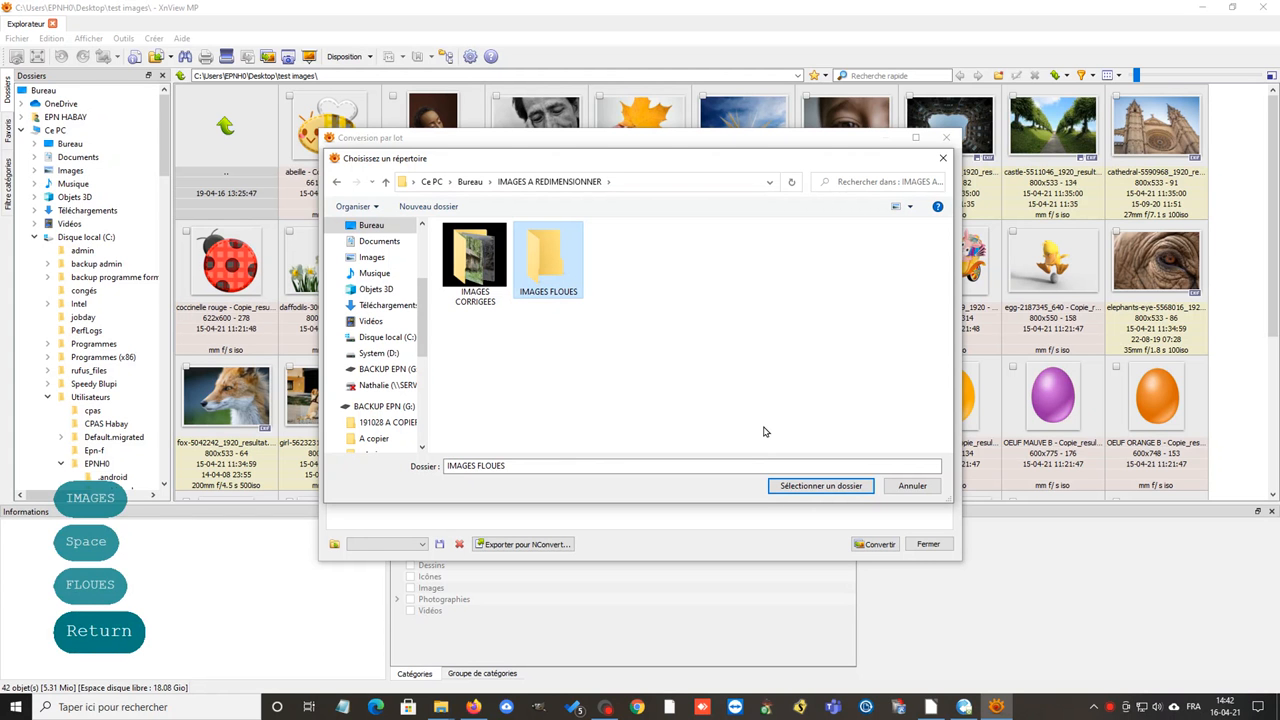
- Set IMAGES FLOUES as the output folder, convert the three images and close the batch conversion dialog
left_click(807, 486)
left_click(877, 544)
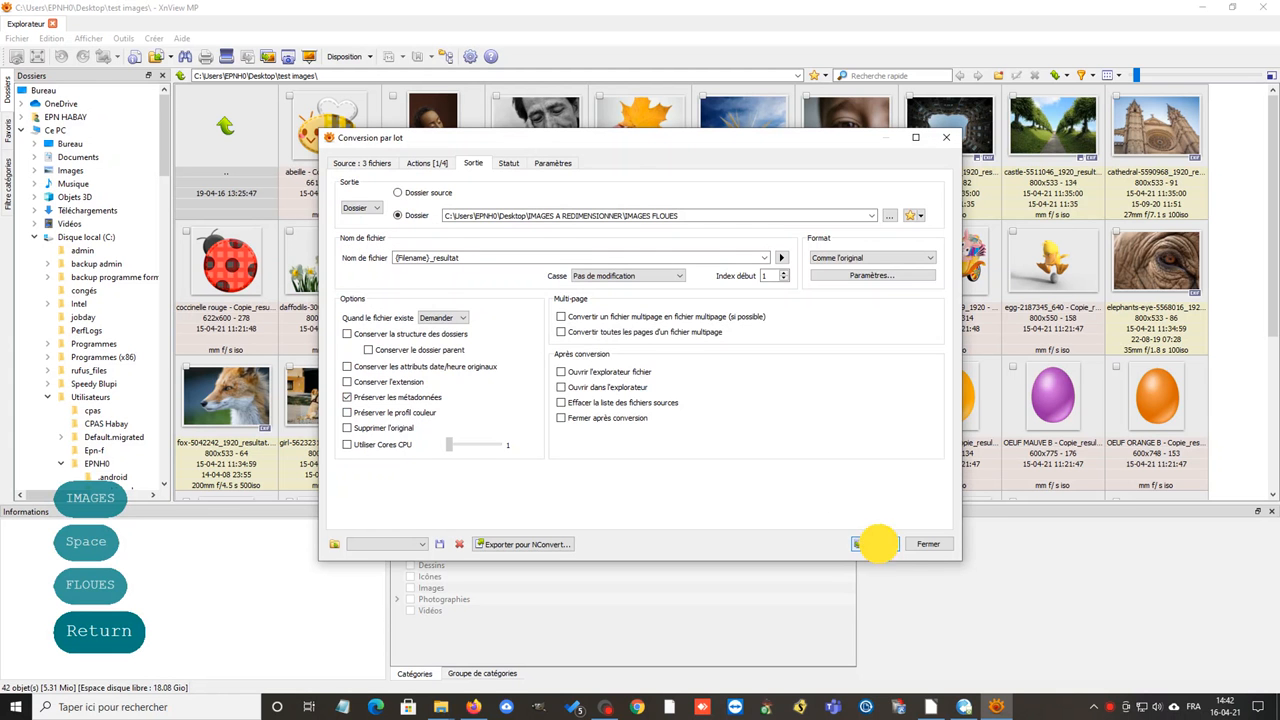
left_click(928, 545)
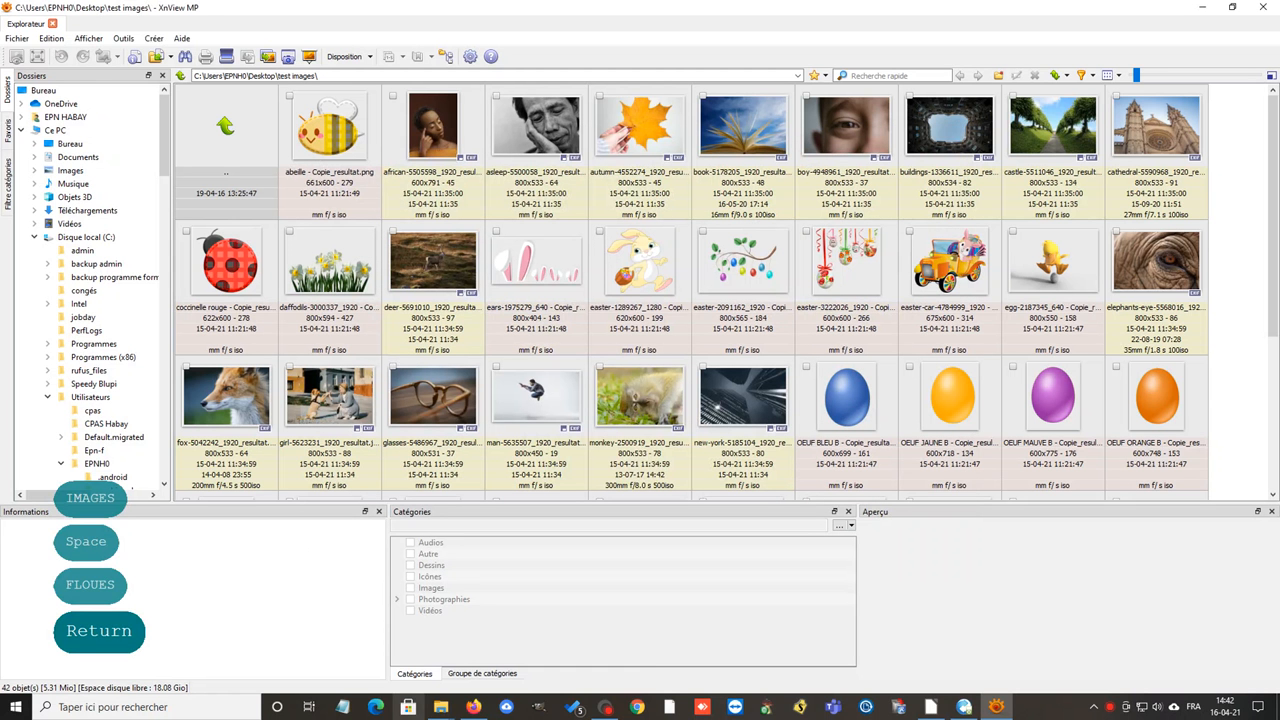
- Switch to File Explorer, open the IMAGES FLOUES folder and preview the converted cabin and hut images
left_click(440, 707)
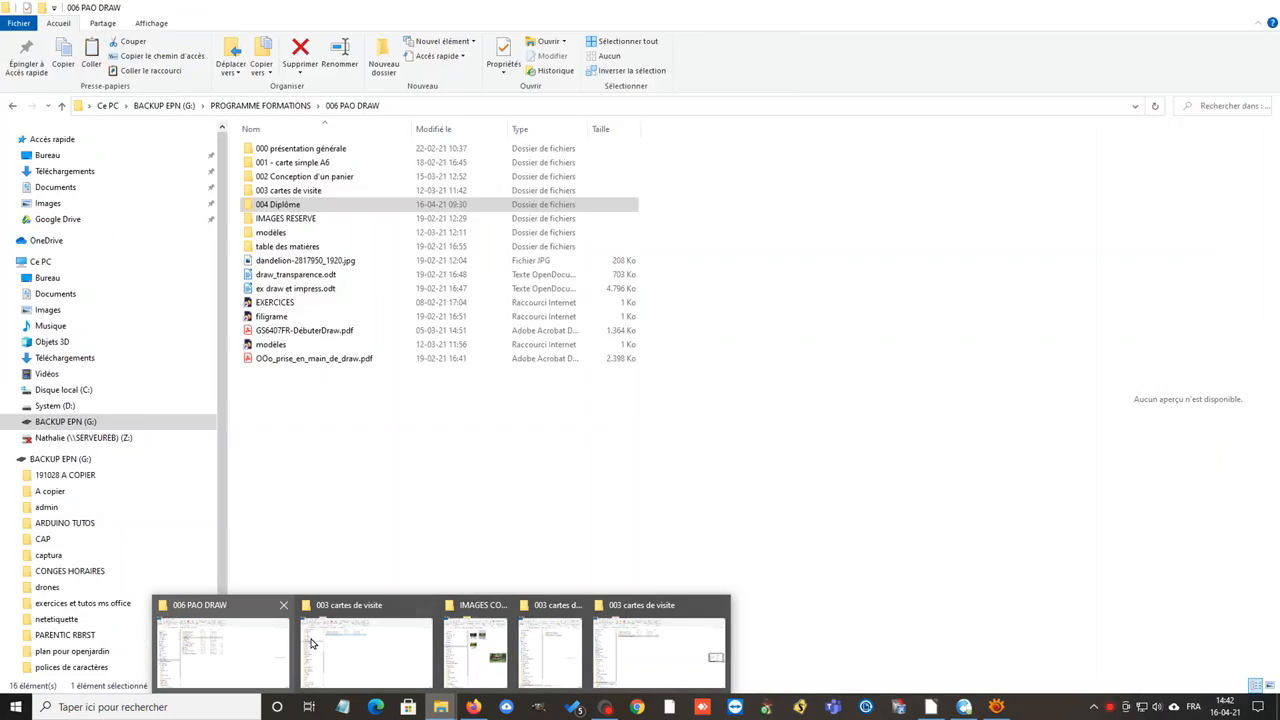
mouse_move(346, 652)
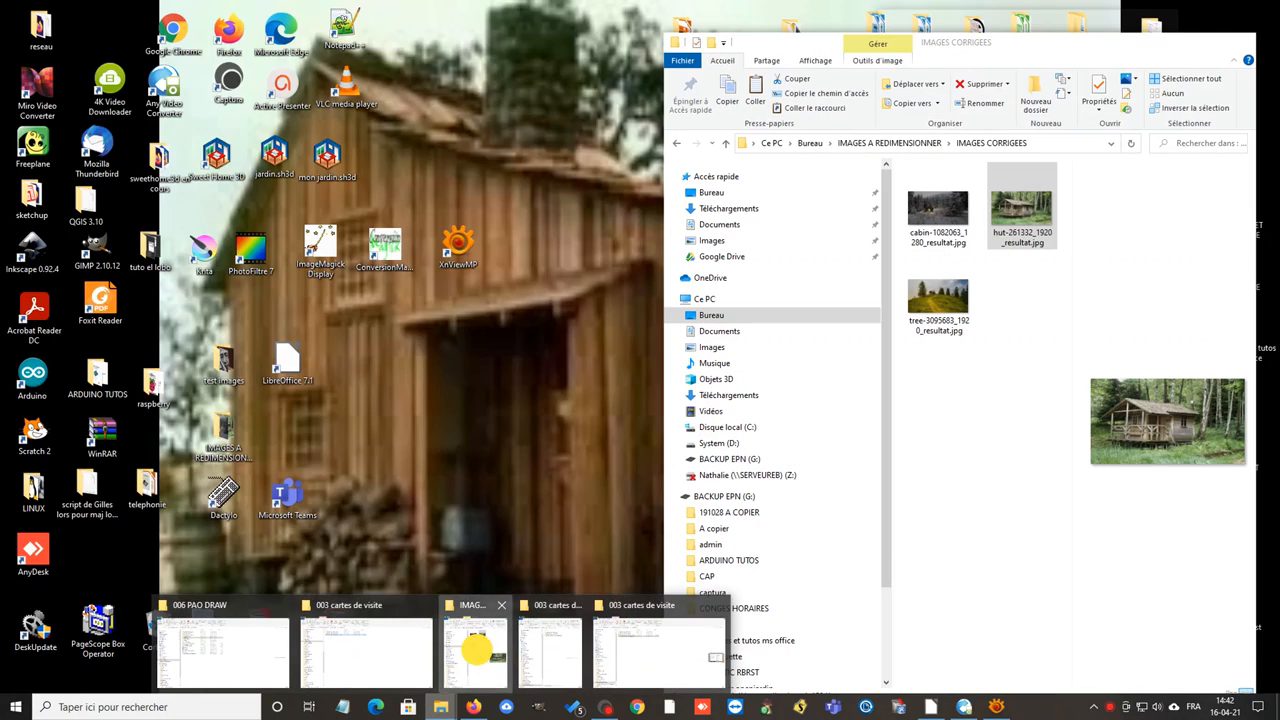
left_click(456, 655)
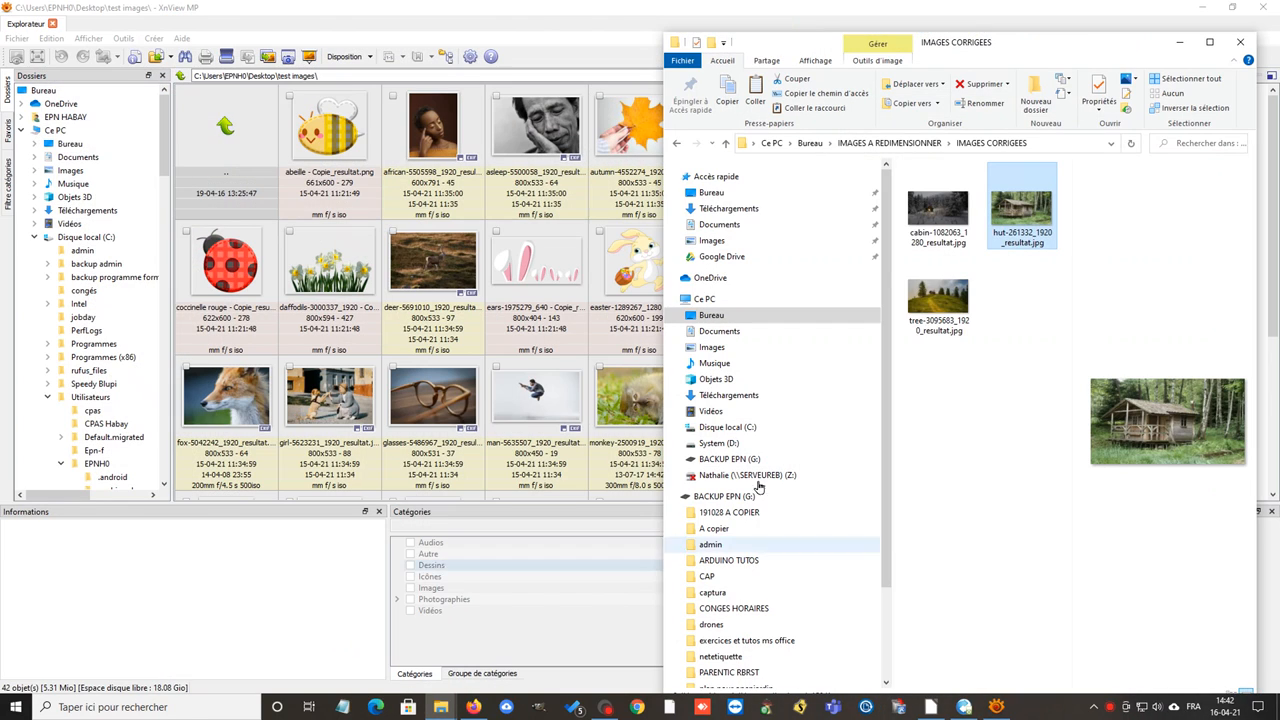
left_click(888, 143)
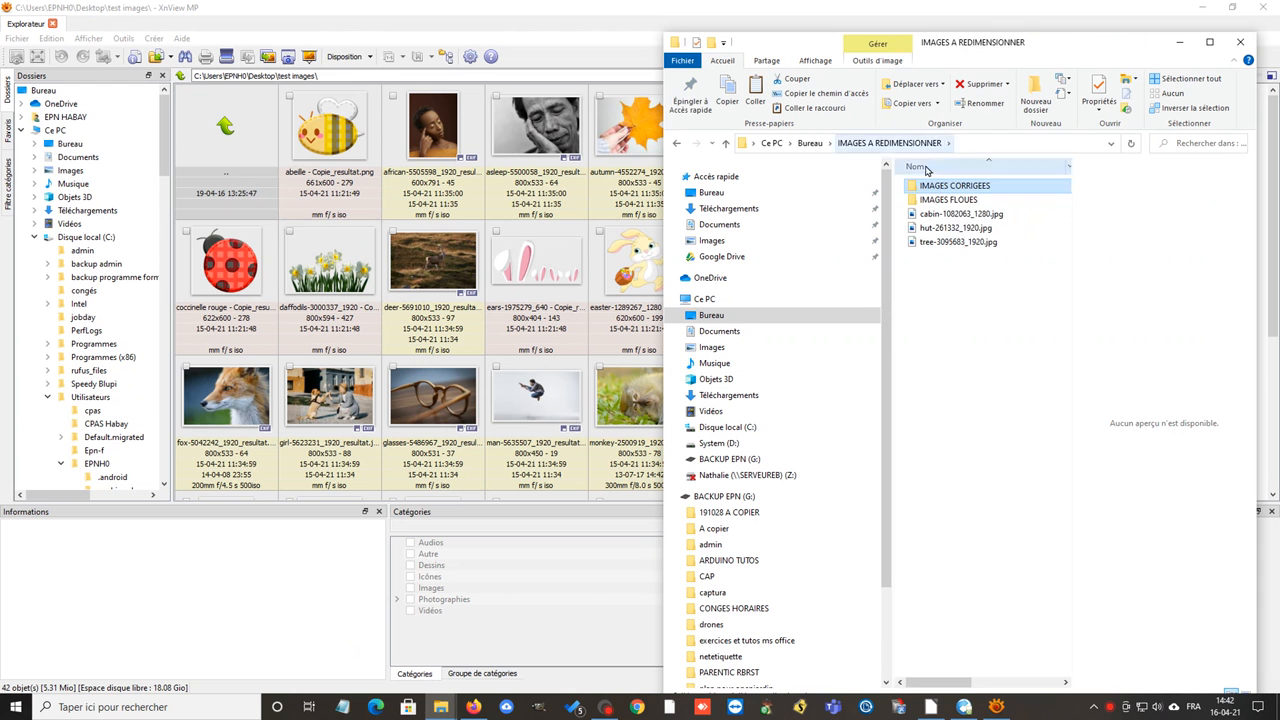
double_click(950, 202)
left_click(941, 209)
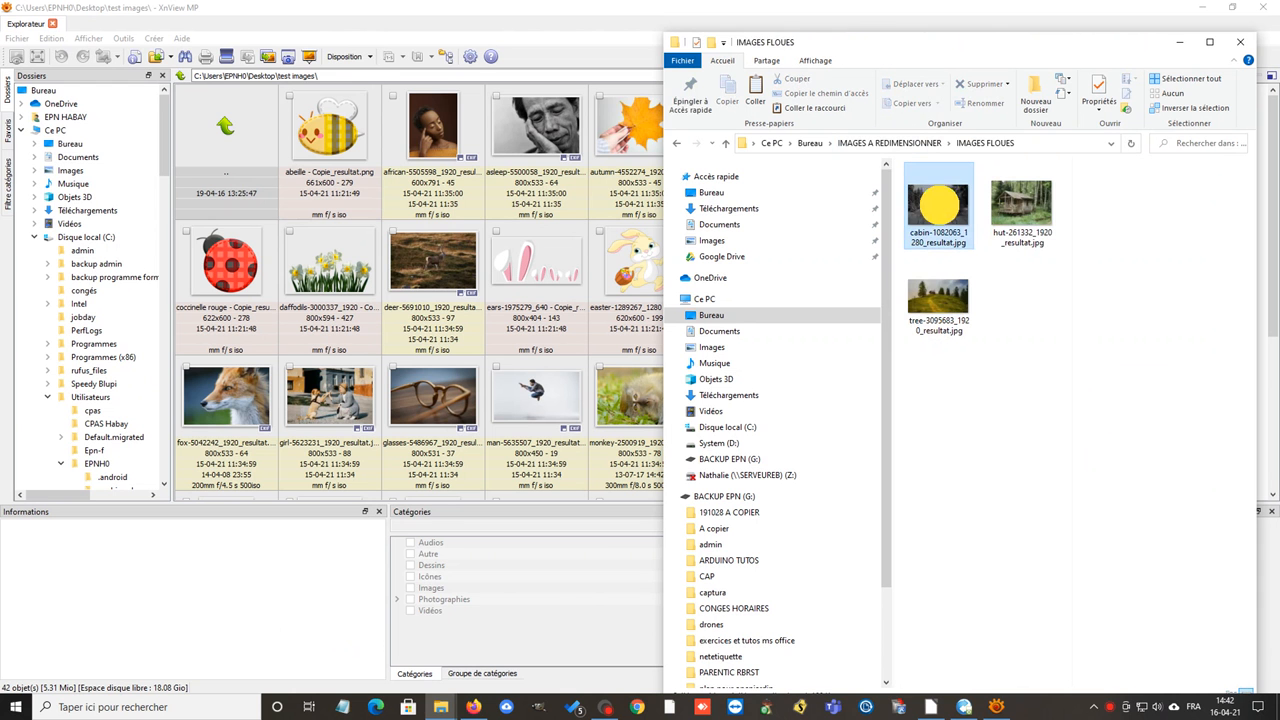
left_click(1024, 215)
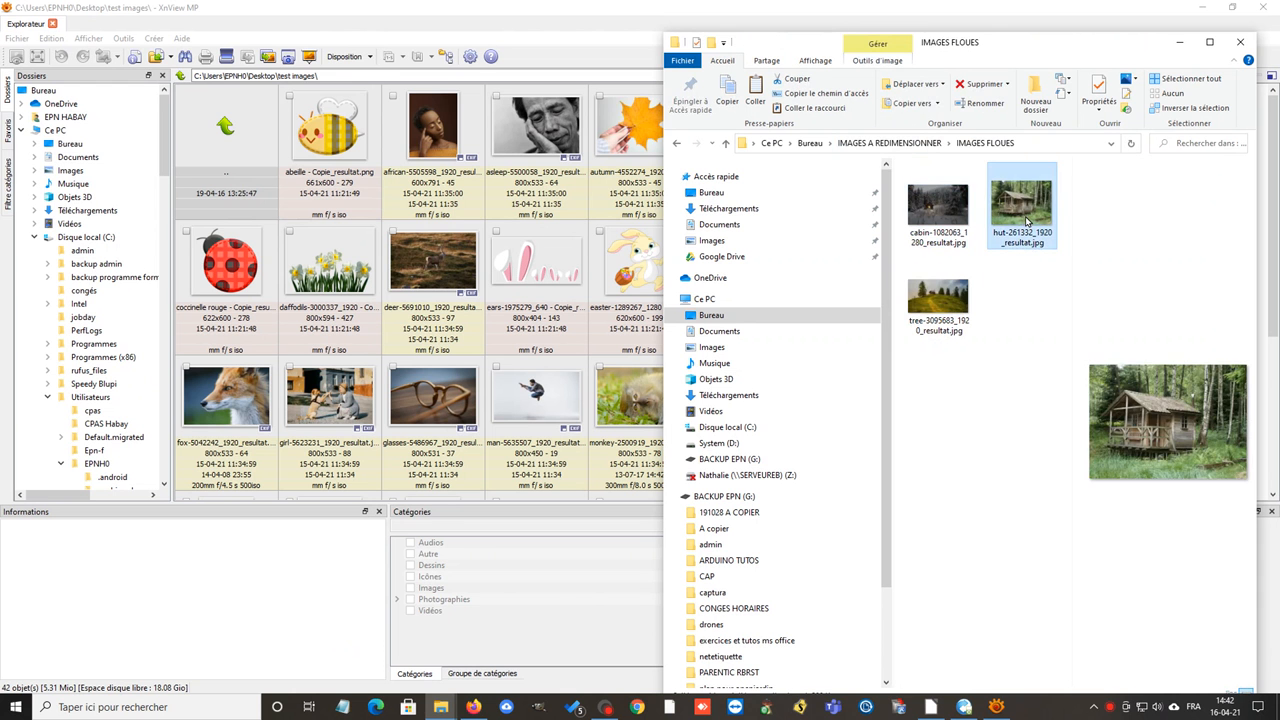
- Maximize the folder window, enlarge the preview pane, examine the blur on the tree, cabin and hut images, and return to IMAGES A REDIMENSIONNER
left_click(1209, 42)
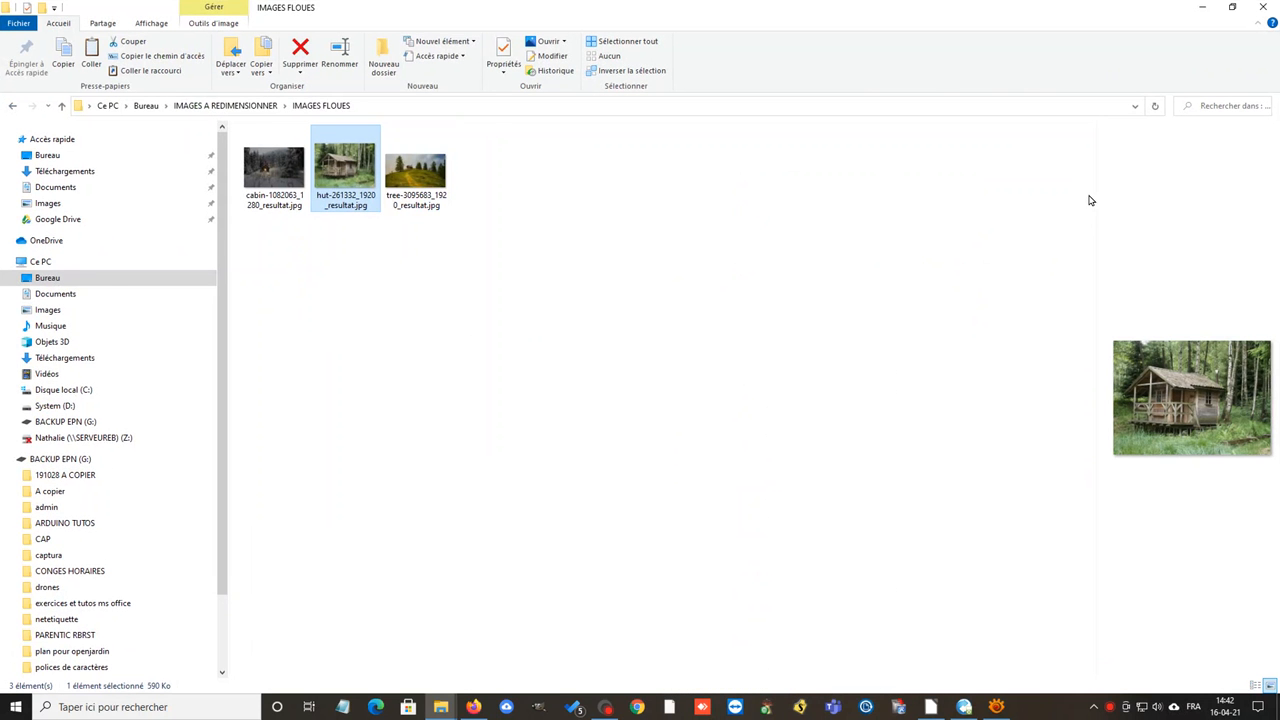
left_click_drag(1096, 201, 587, 195)
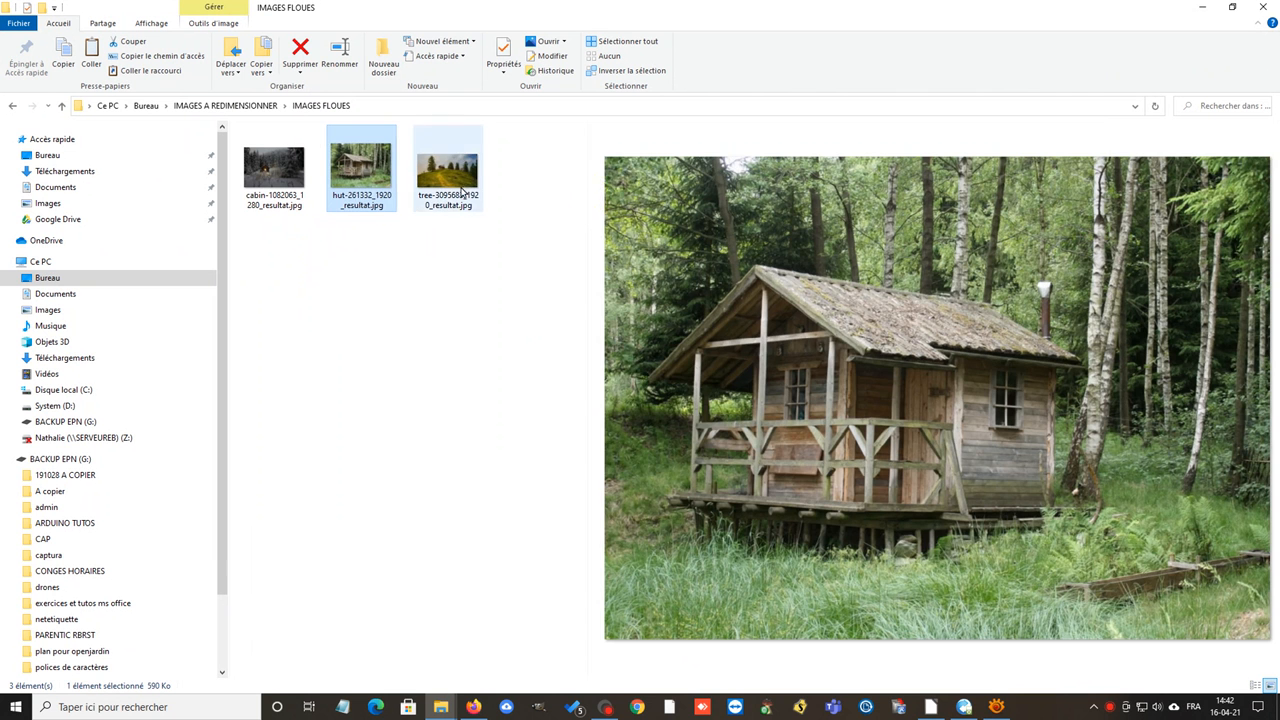
left_click(464, 190)
left_click(280, 190)
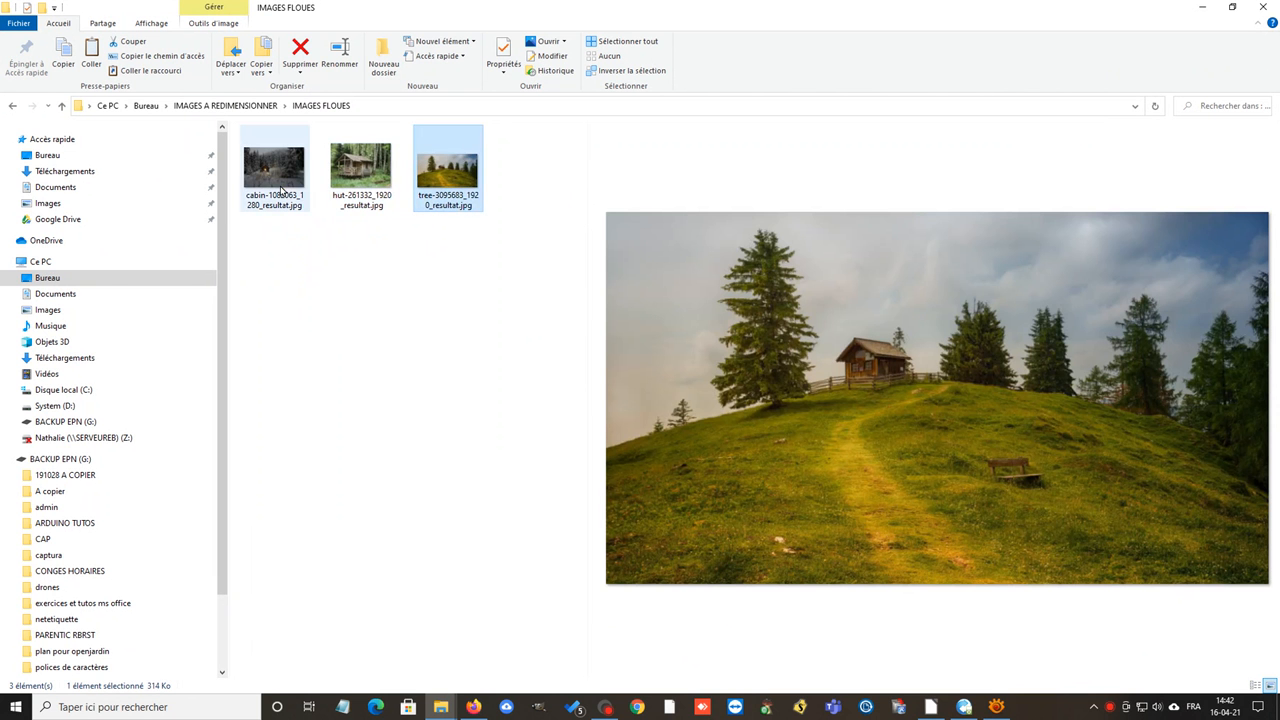
left_click(351, 177)
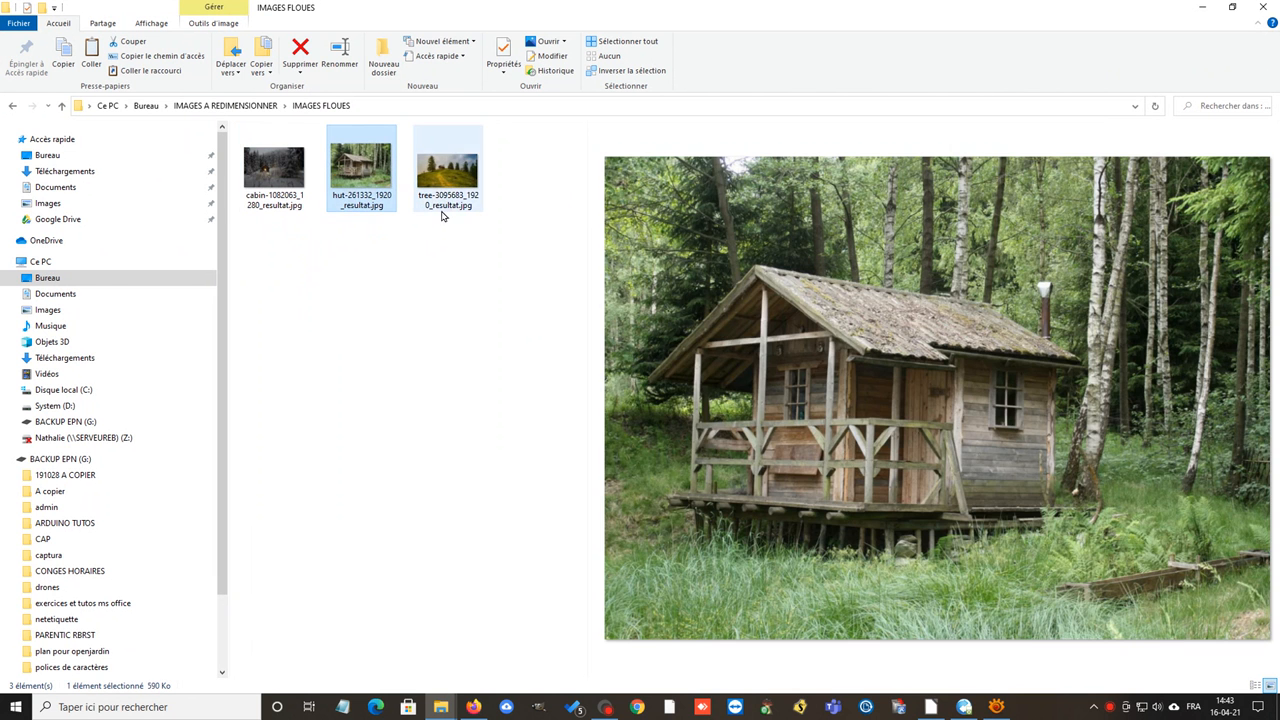
left_click(448, 200)
left_click(380, 192)
left_click(286, 177)
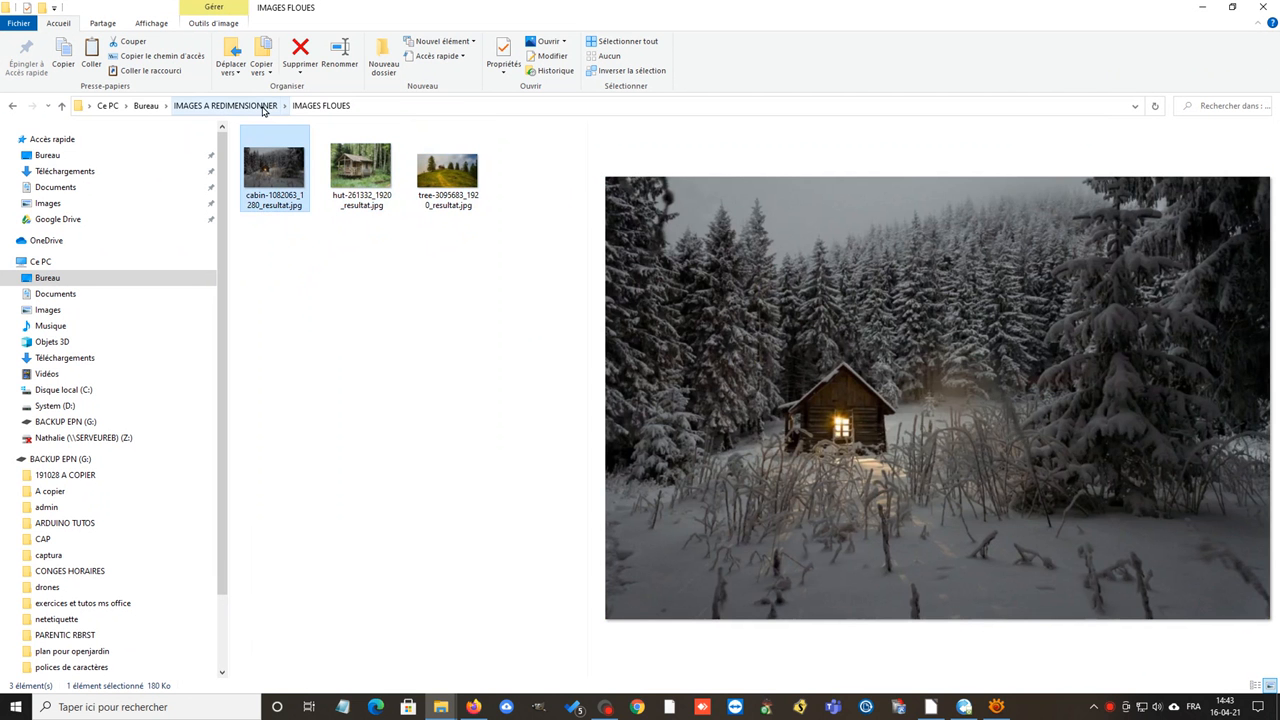
left_click(230, 105)
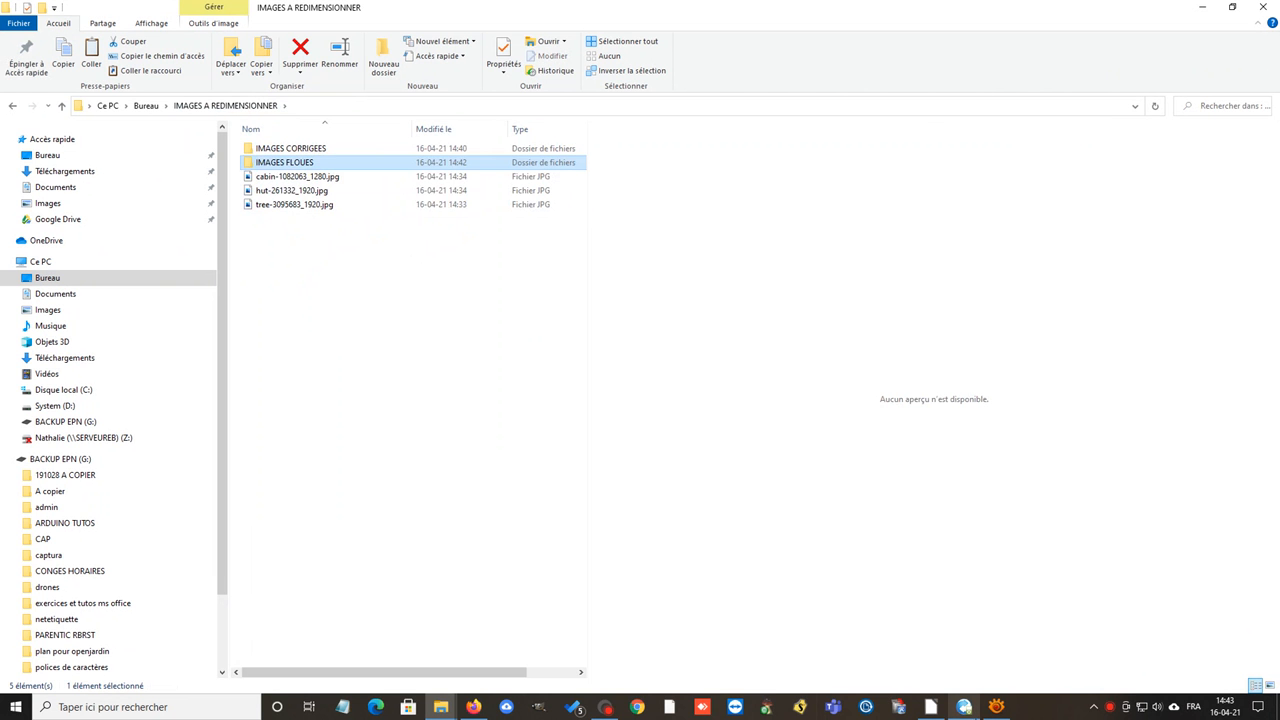
- Switch back to XnView MP, load the cabin, hut and tree originals from IMAGES A REDIMENSIONNER into a new batch conversion and show its actions
left_click(995, 707)
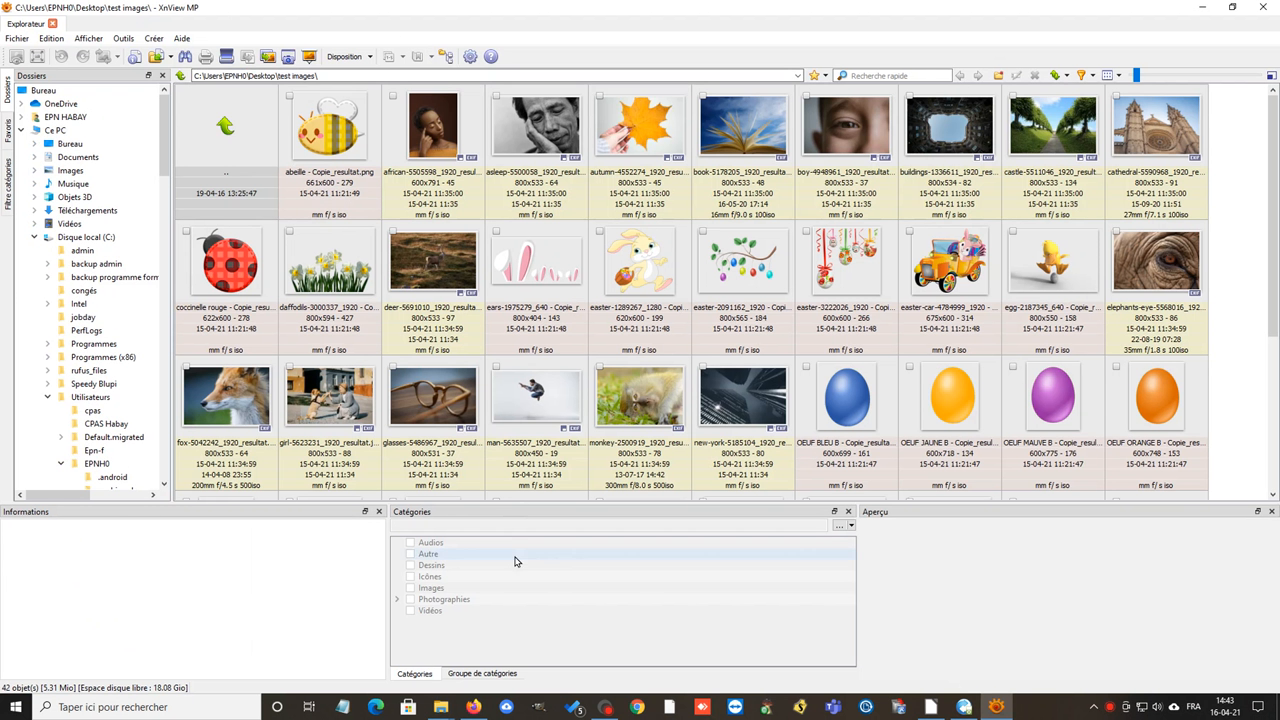
left_click(268, 58)
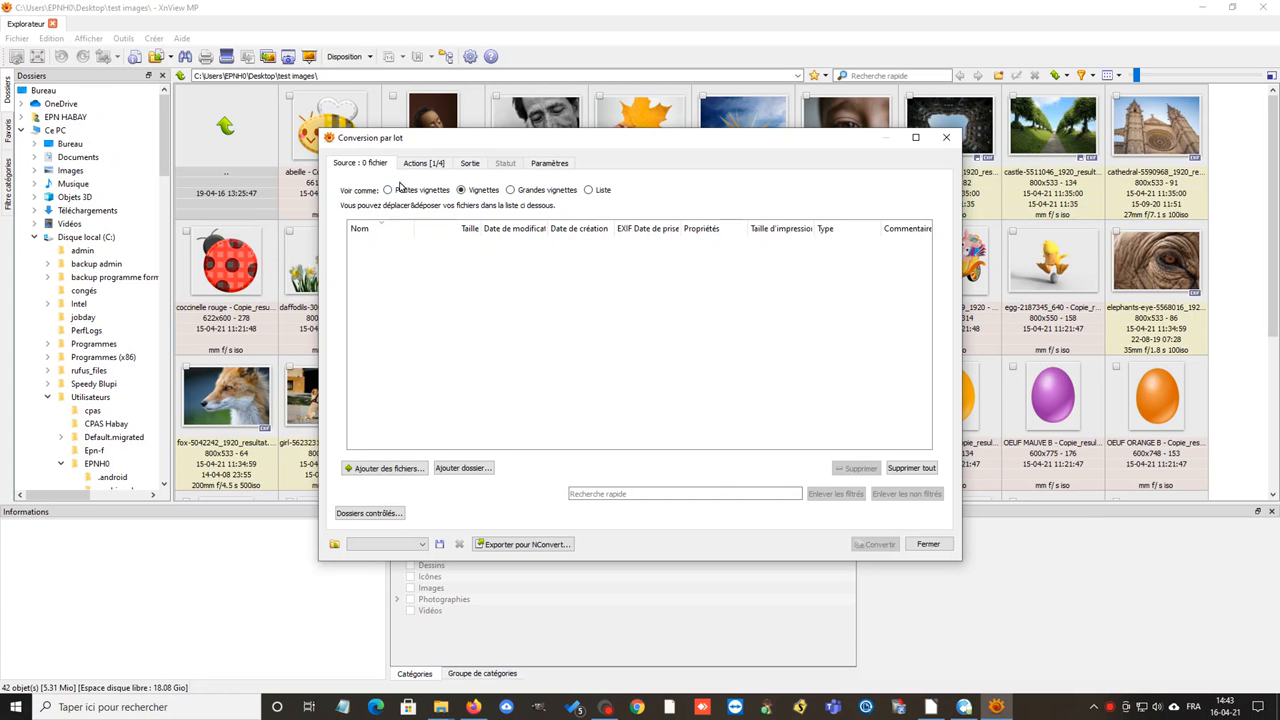
left_click(388, 468)
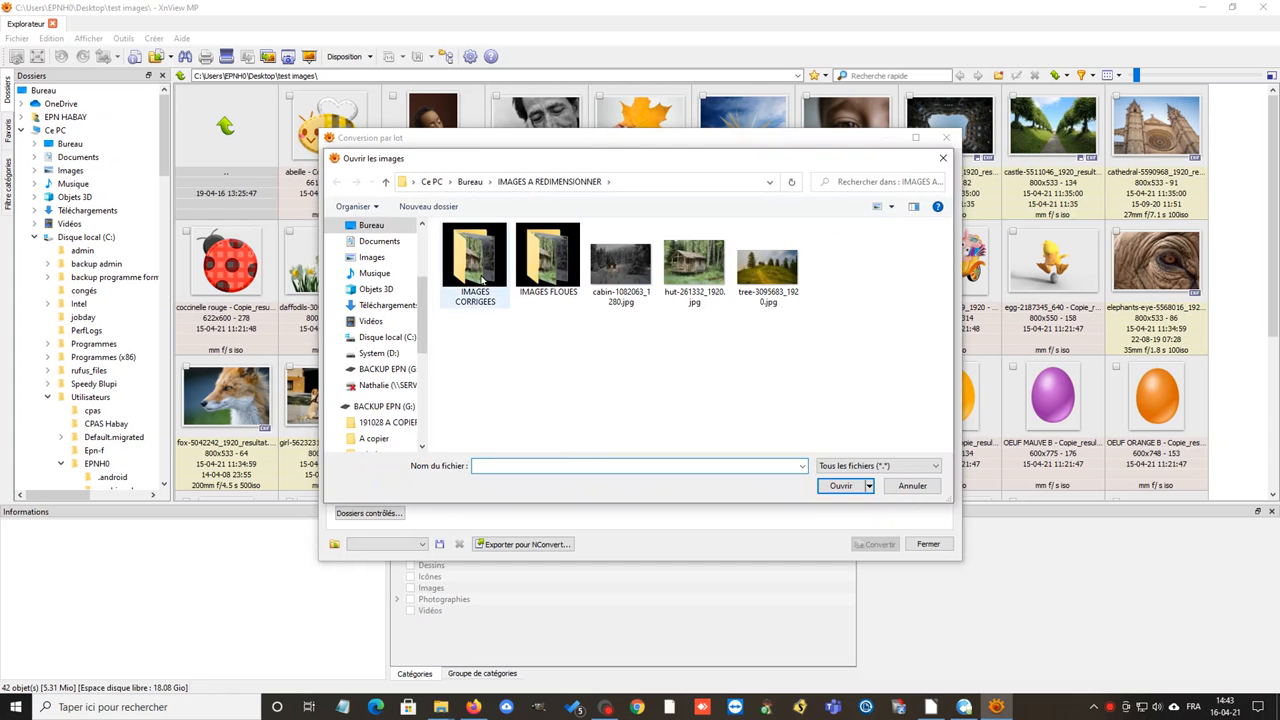
left_click(469, 181)
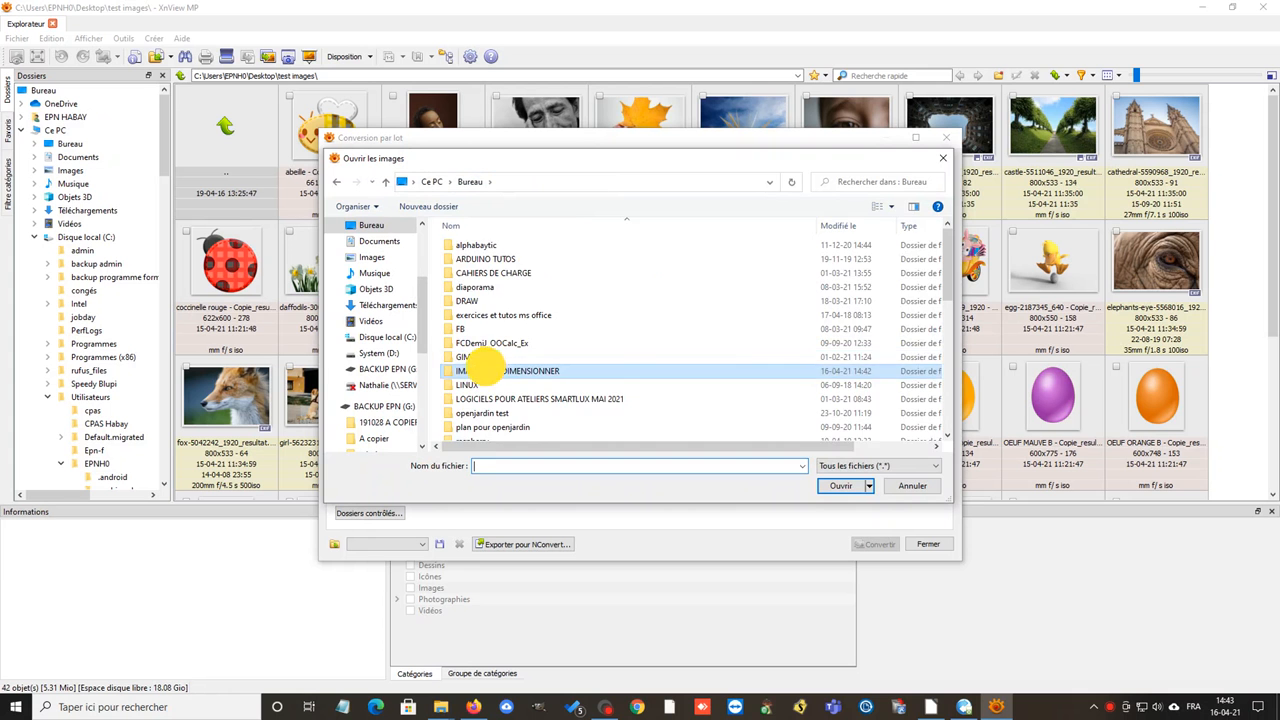
double_click(486, 368)
left_click(622, 285)
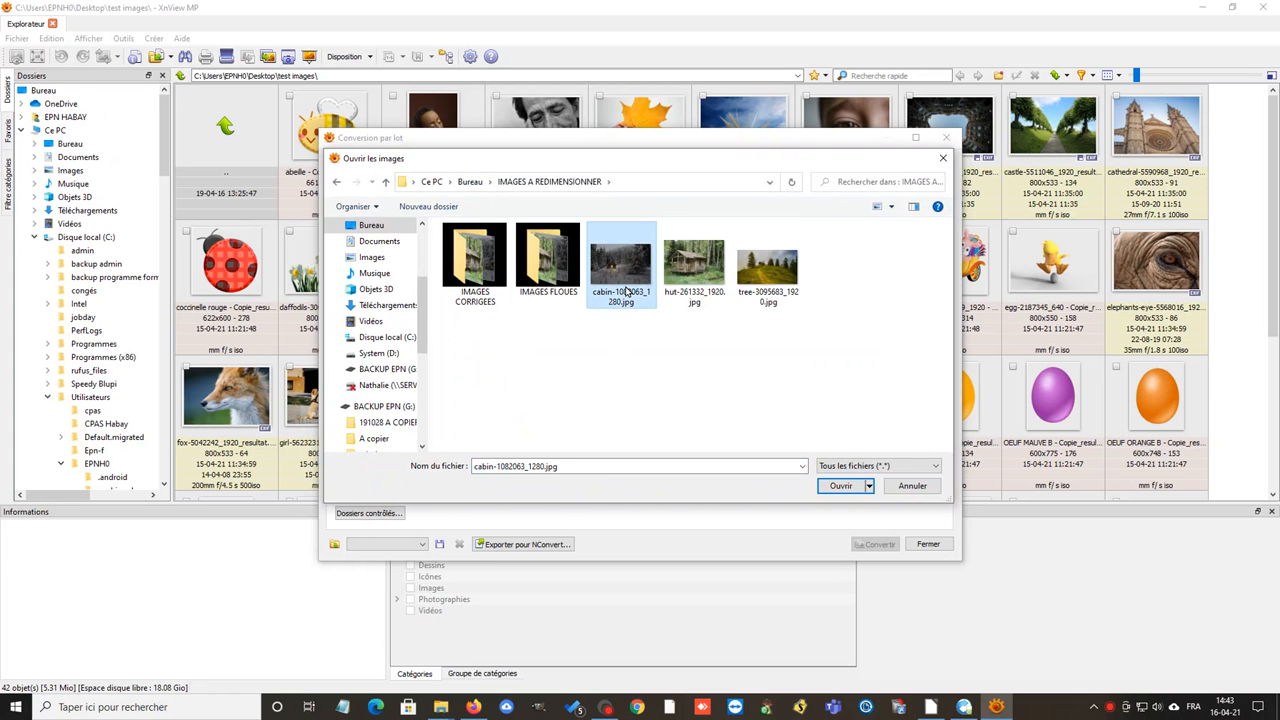
left_click(765, 285, "shift")
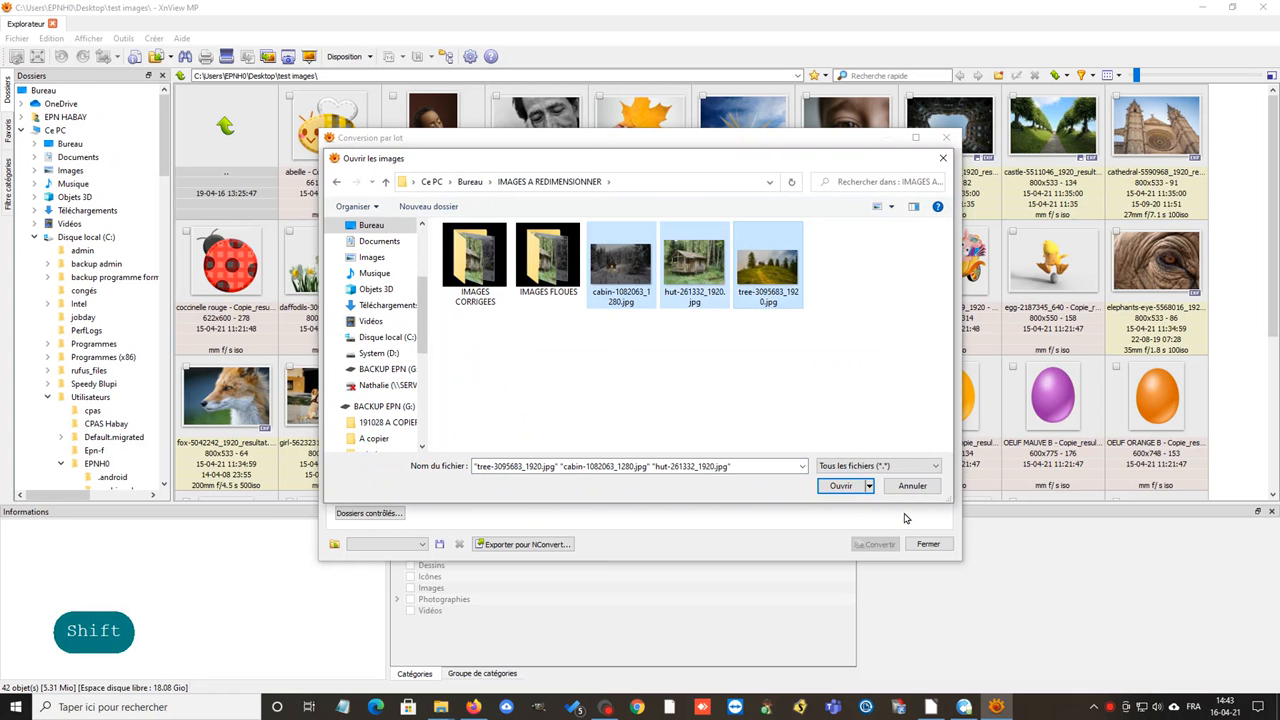
left_click(843, 490)
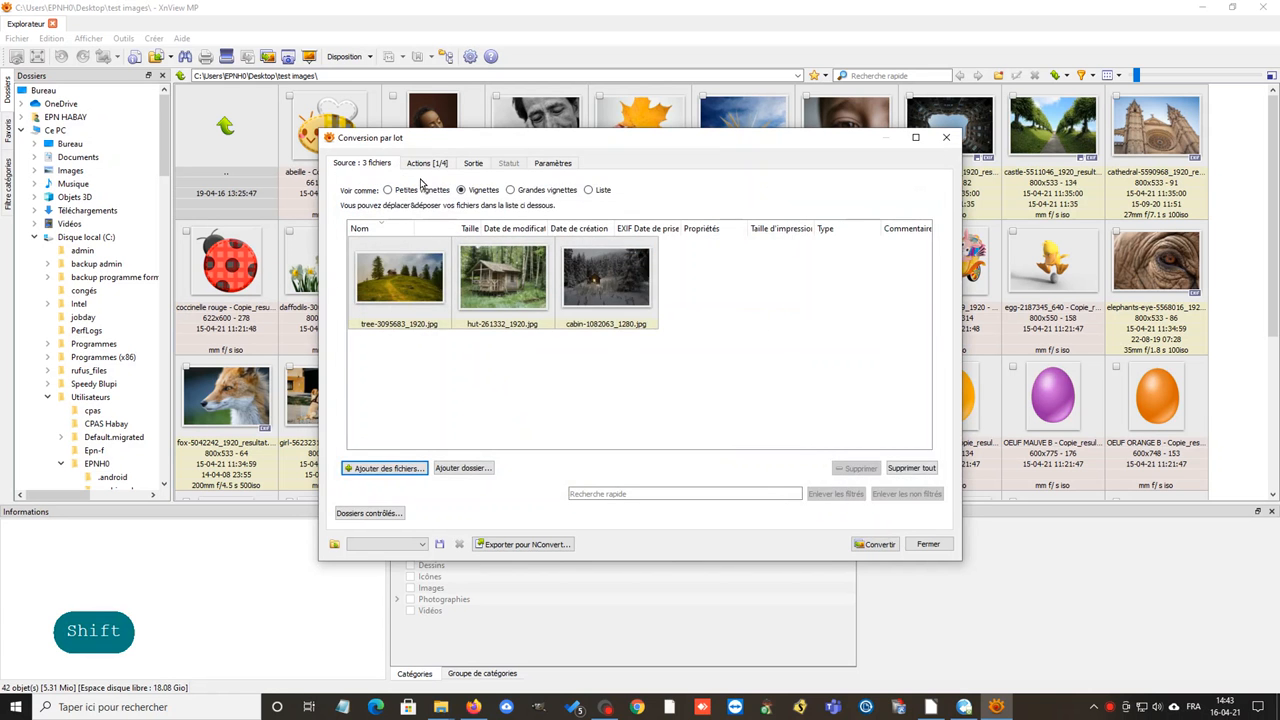
left_click(424, 163)
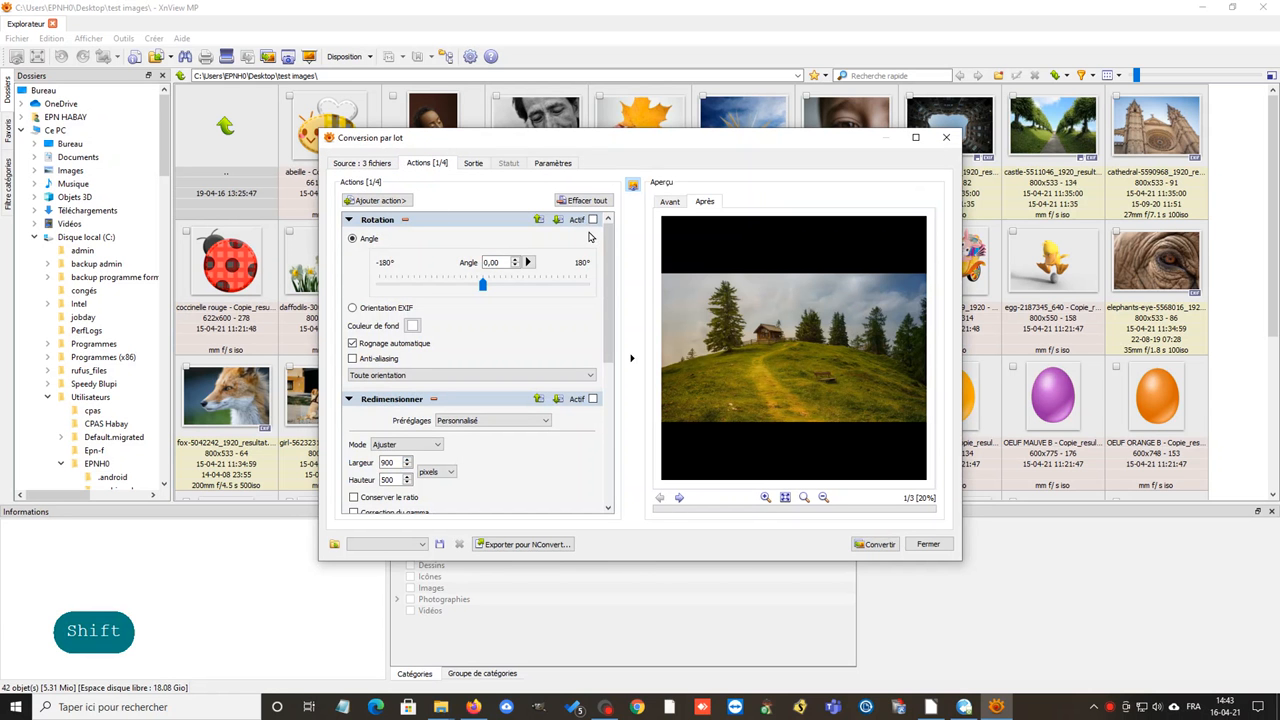
- Collapse the Rotation and both Redimensionner actions, and set the Flou gaussien filter size to 9x9
left_click(349, 219)
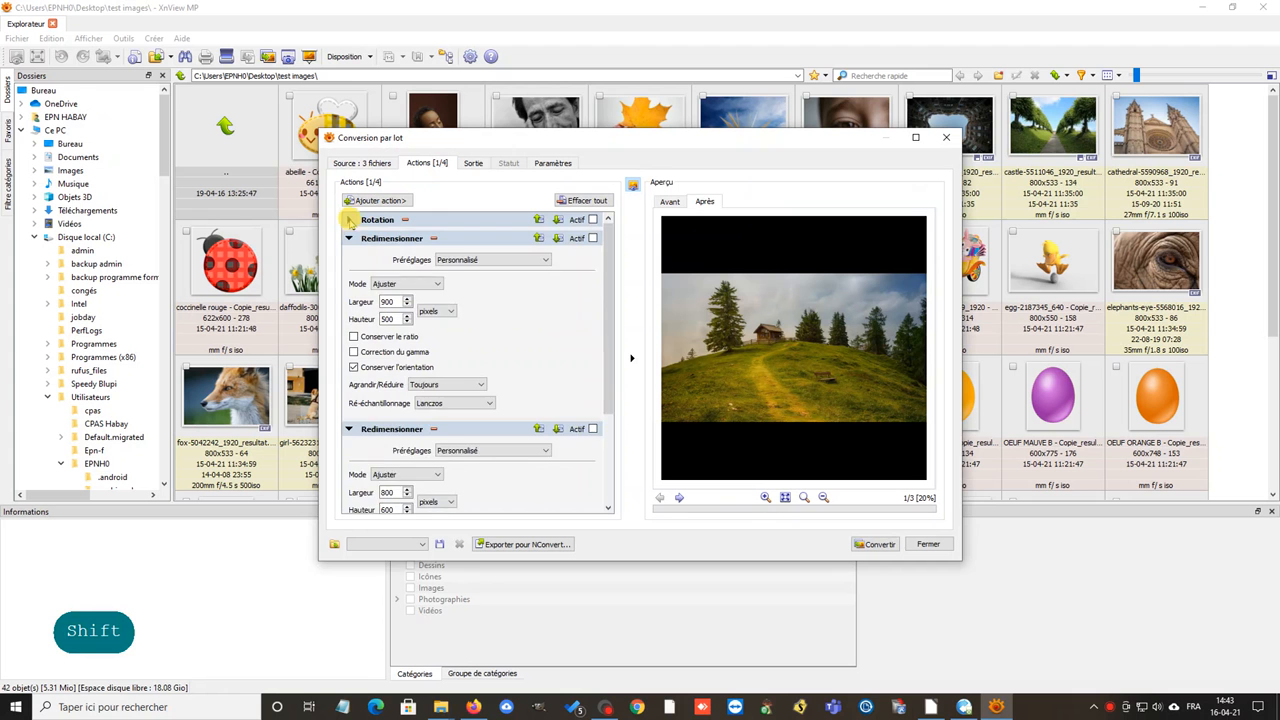
left_click(349, 238)
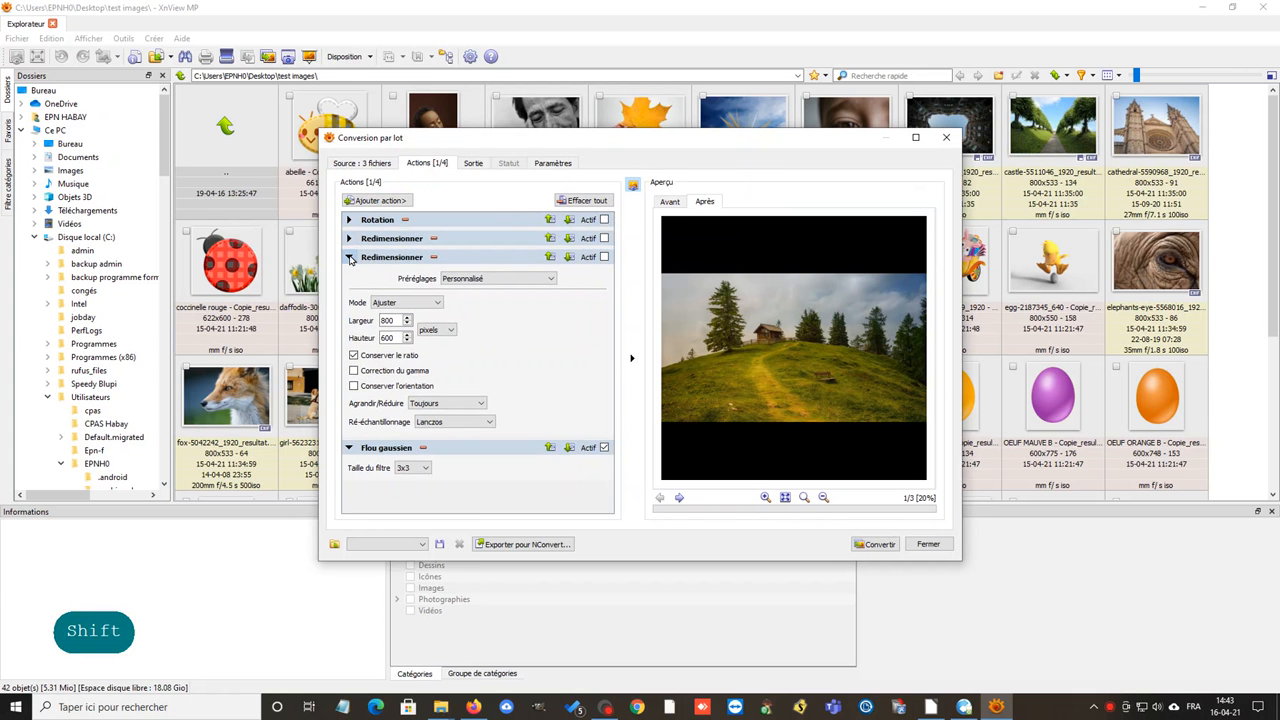
left_click(349, 257)
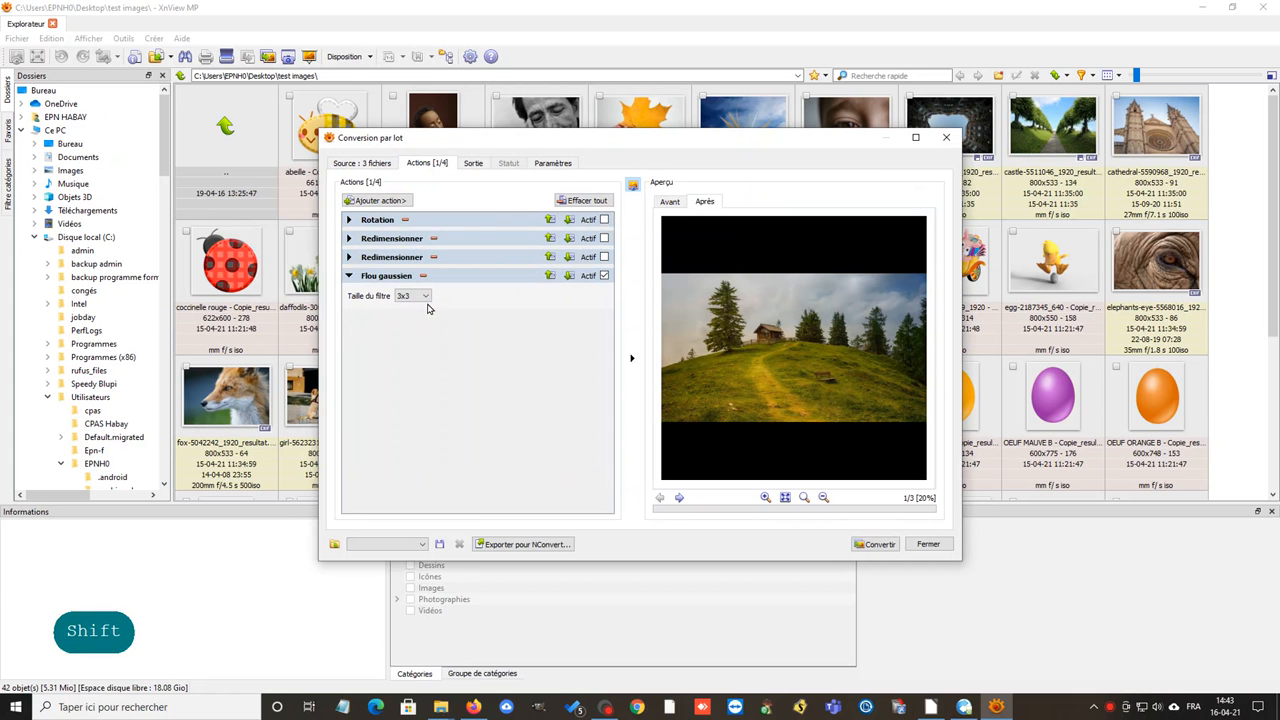
left_click(424, 296)
left_click(414, 333)
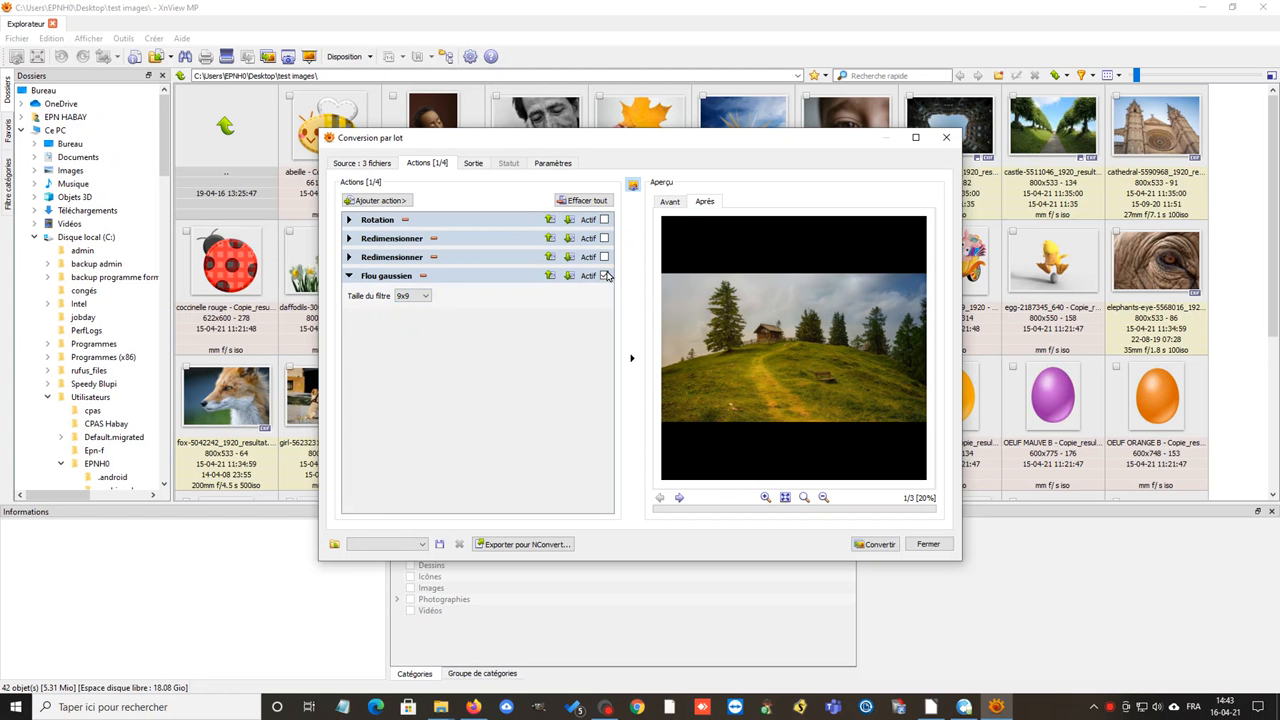
- Check the output settings and convert the three images into IMAGES FLOUES, overwriting all the existing result files
left_click(473, 163)
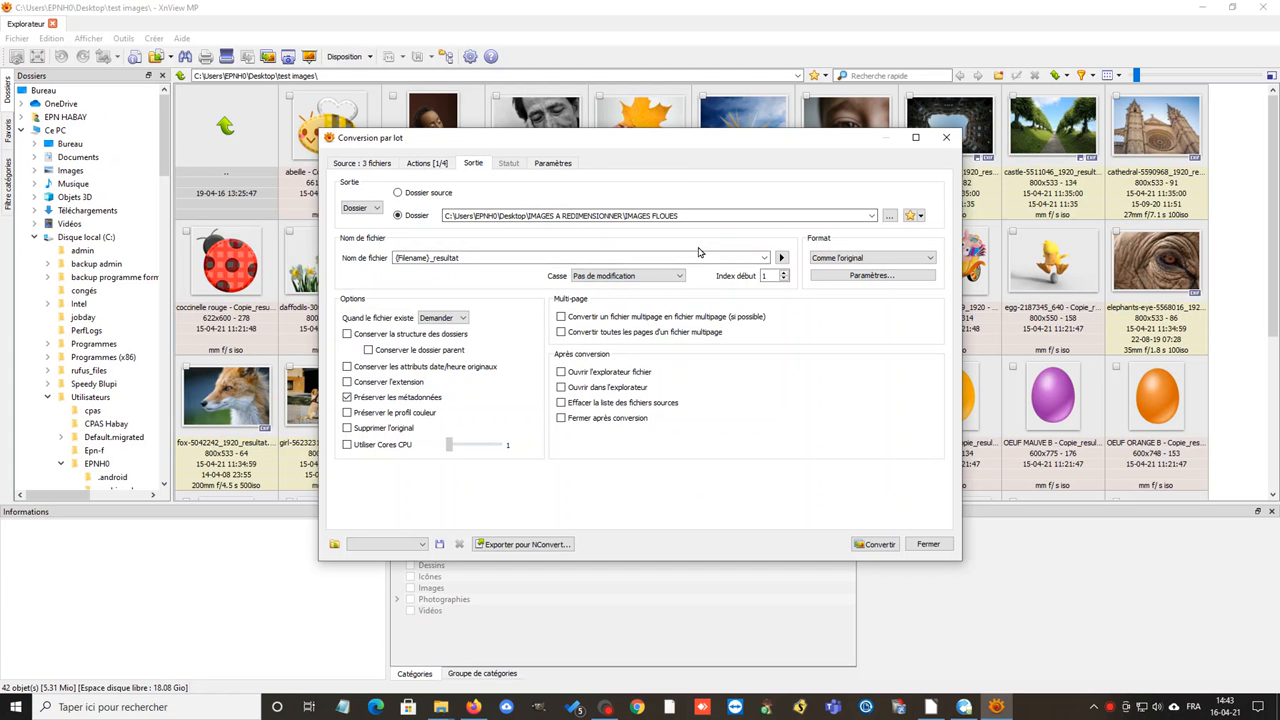
left_click(874, 546)
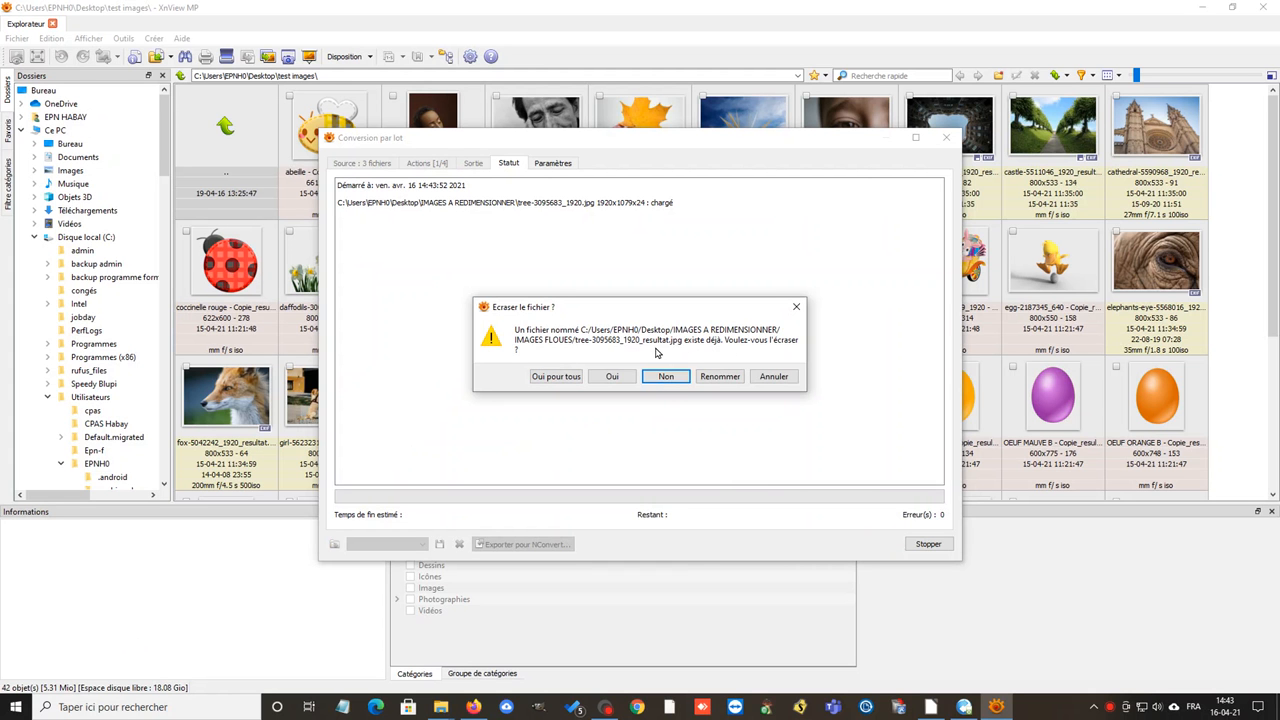
left_click(613, 378)
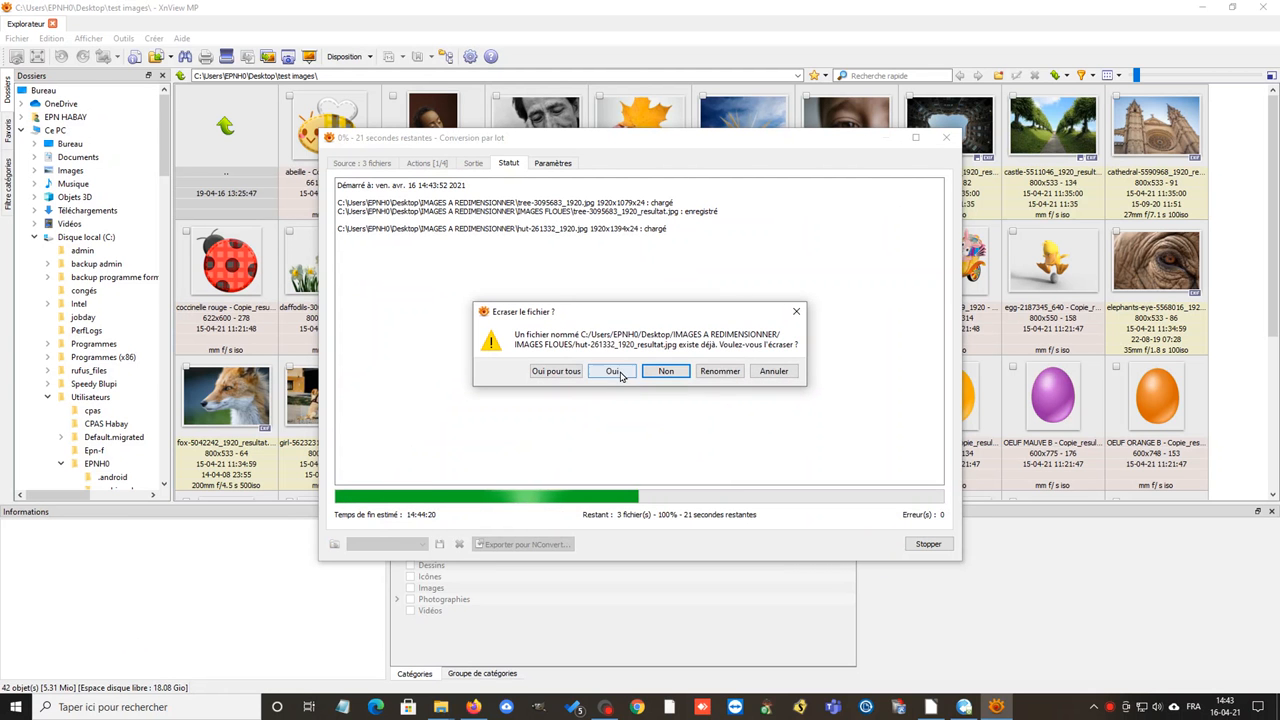
left_click(565, 371)
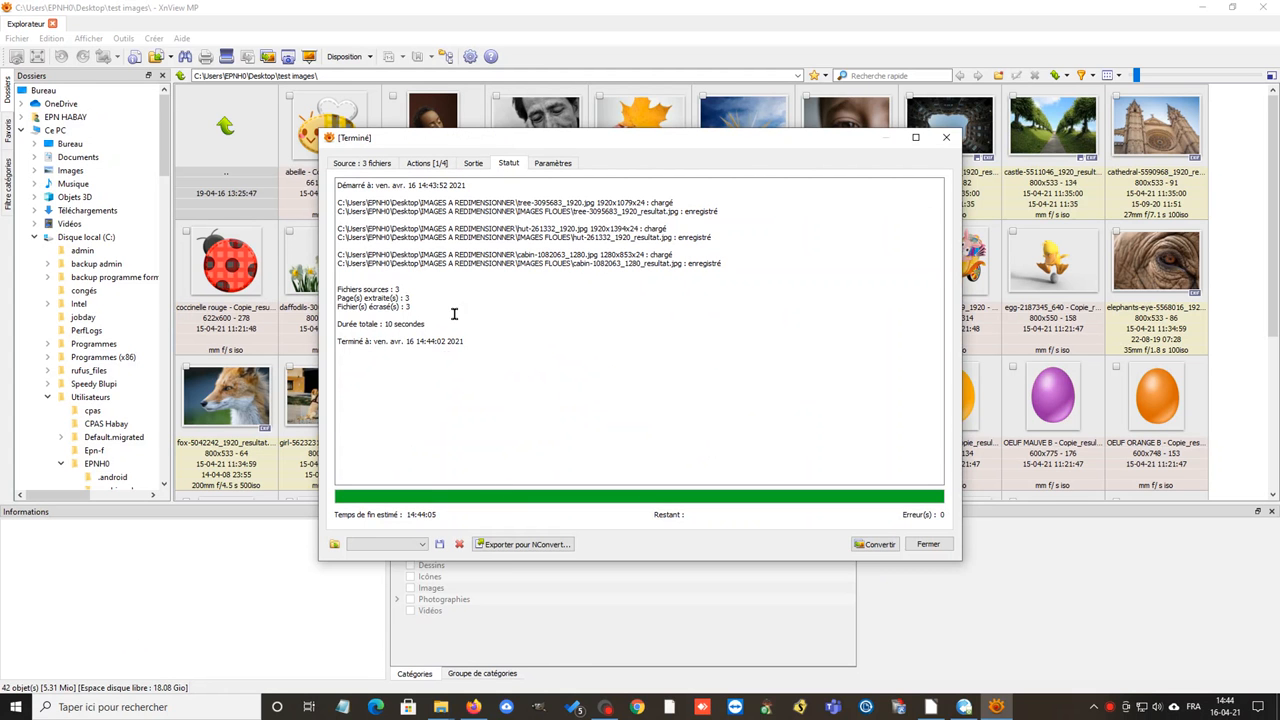
- Switch to File Explorer, open the IMAGES FLOUES folder and examine the blur on the cabin, hut and tree results
left_click(446, 714)
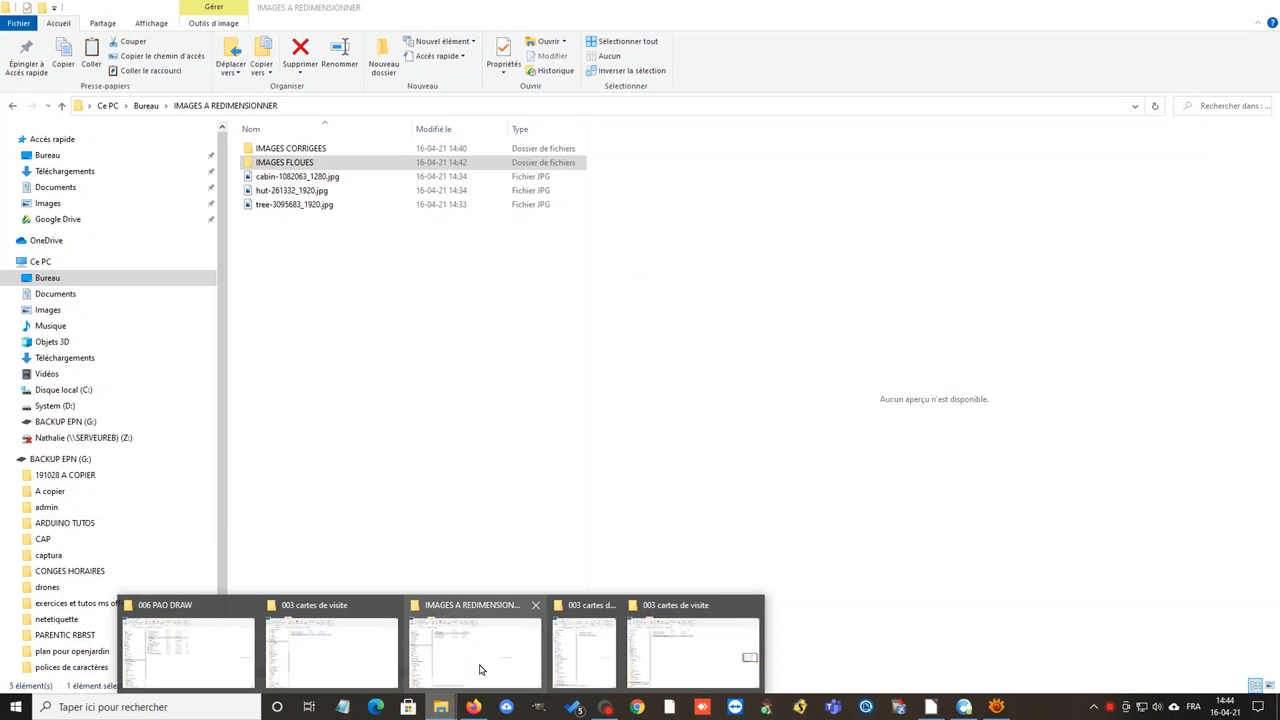
left_click(480, 666)
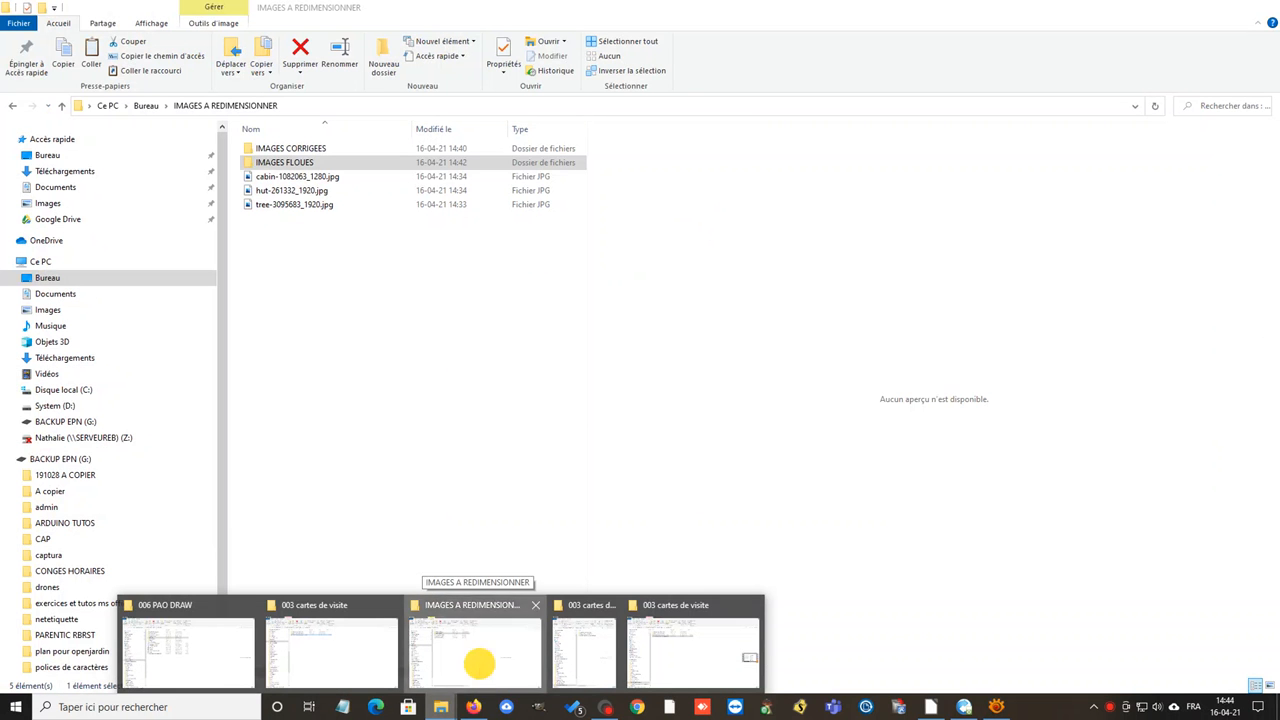
double_click(296, 163)
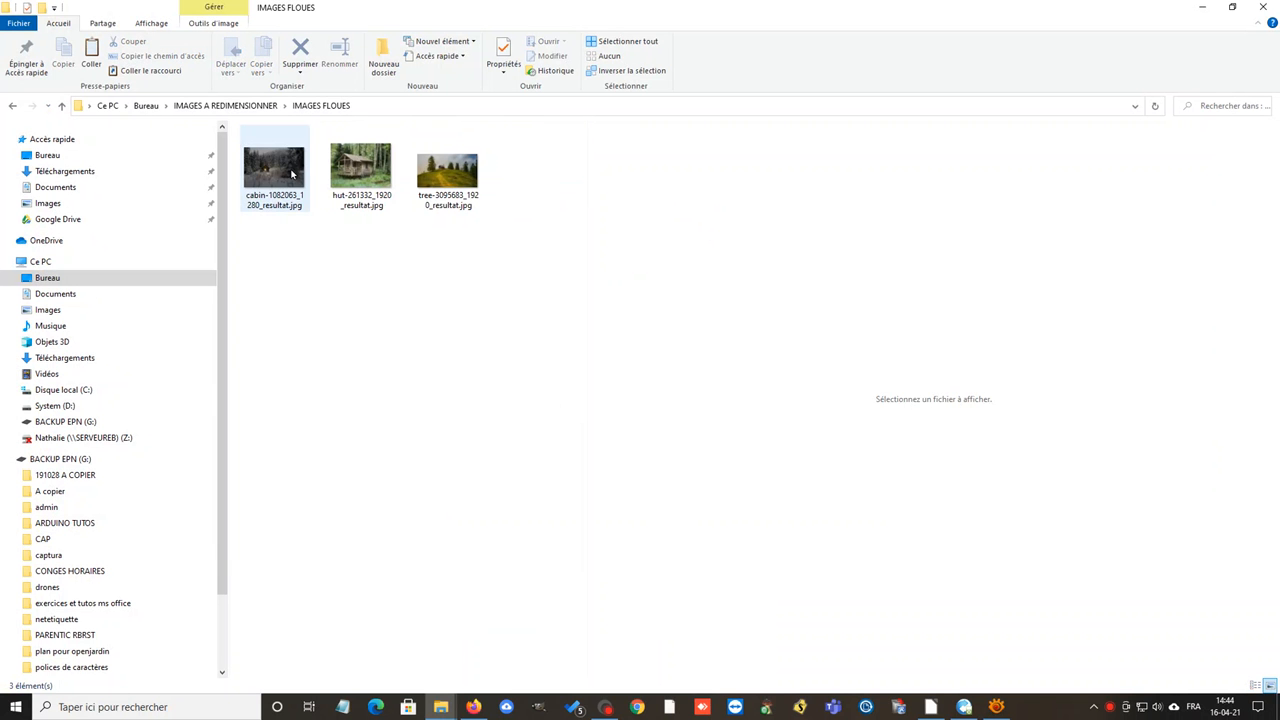
left_click(292, 174)
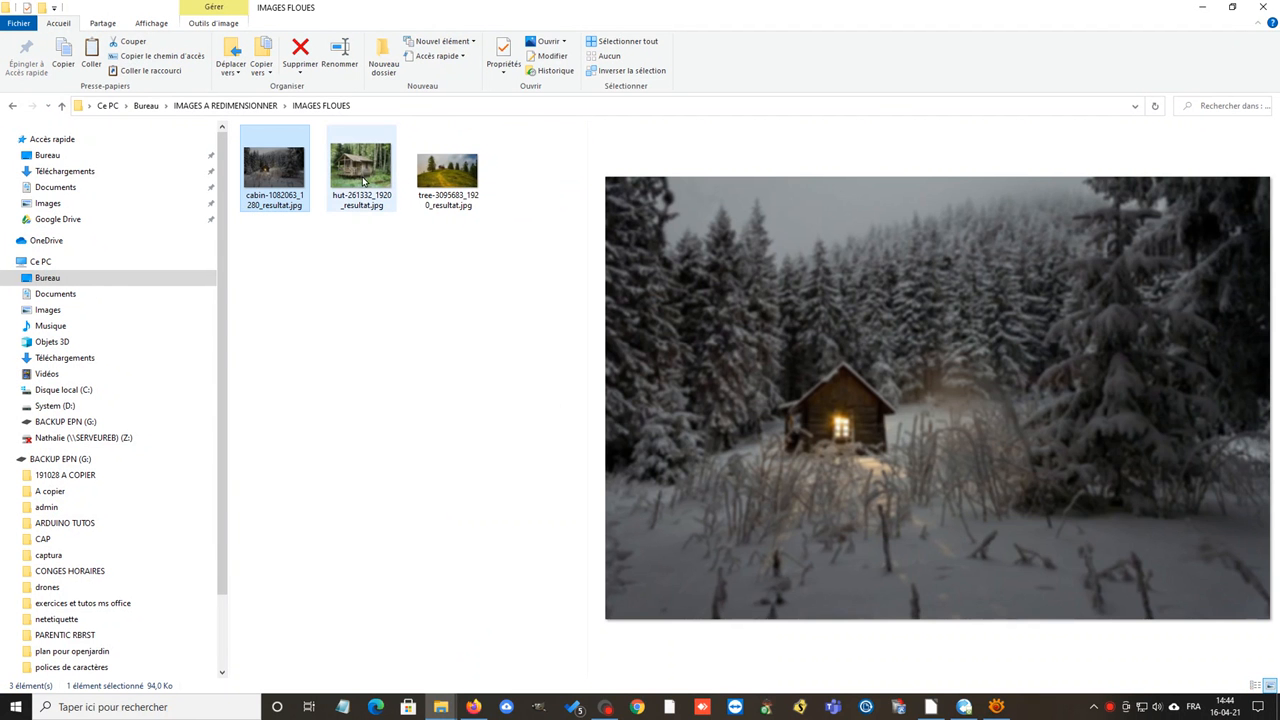
left_click(364, 181)
left_click(432, 180)
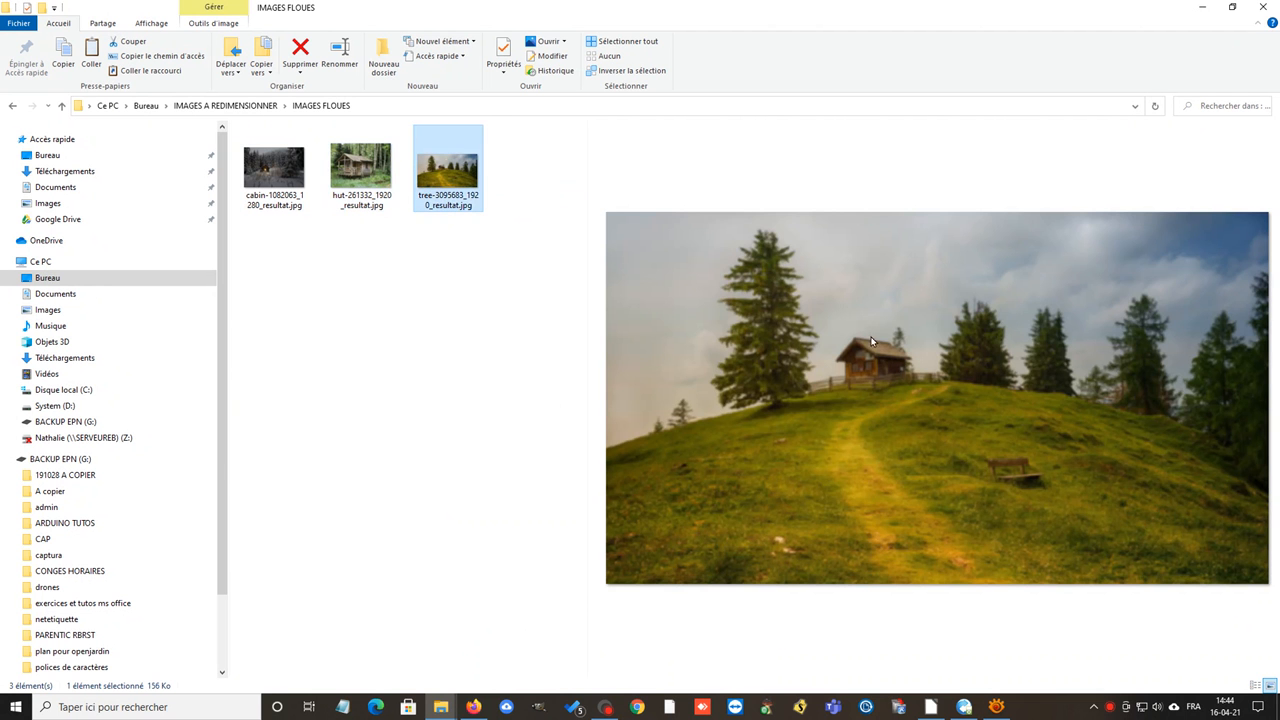
left_click(366, 178)
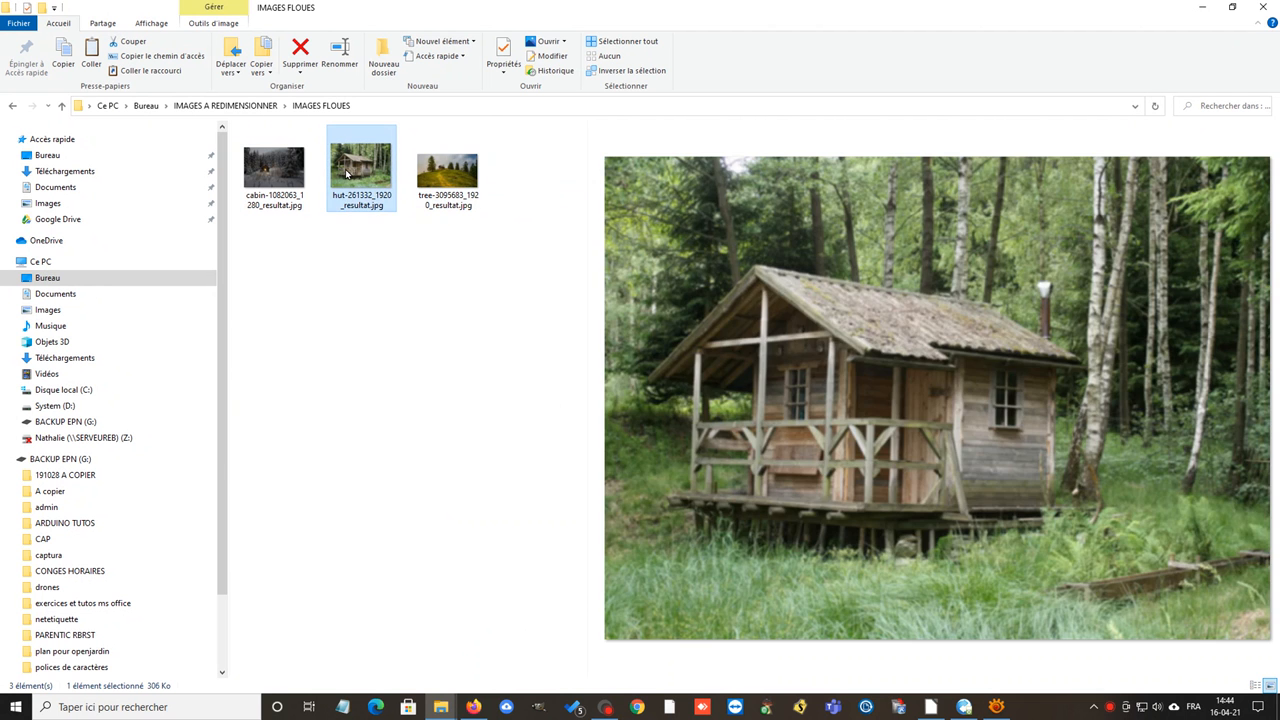
left_click(278, 177)
- Return to IMAGES A REDIMENSIONNER and preview the original hut, cabin and tree images for comparison
left_click(257, 105)
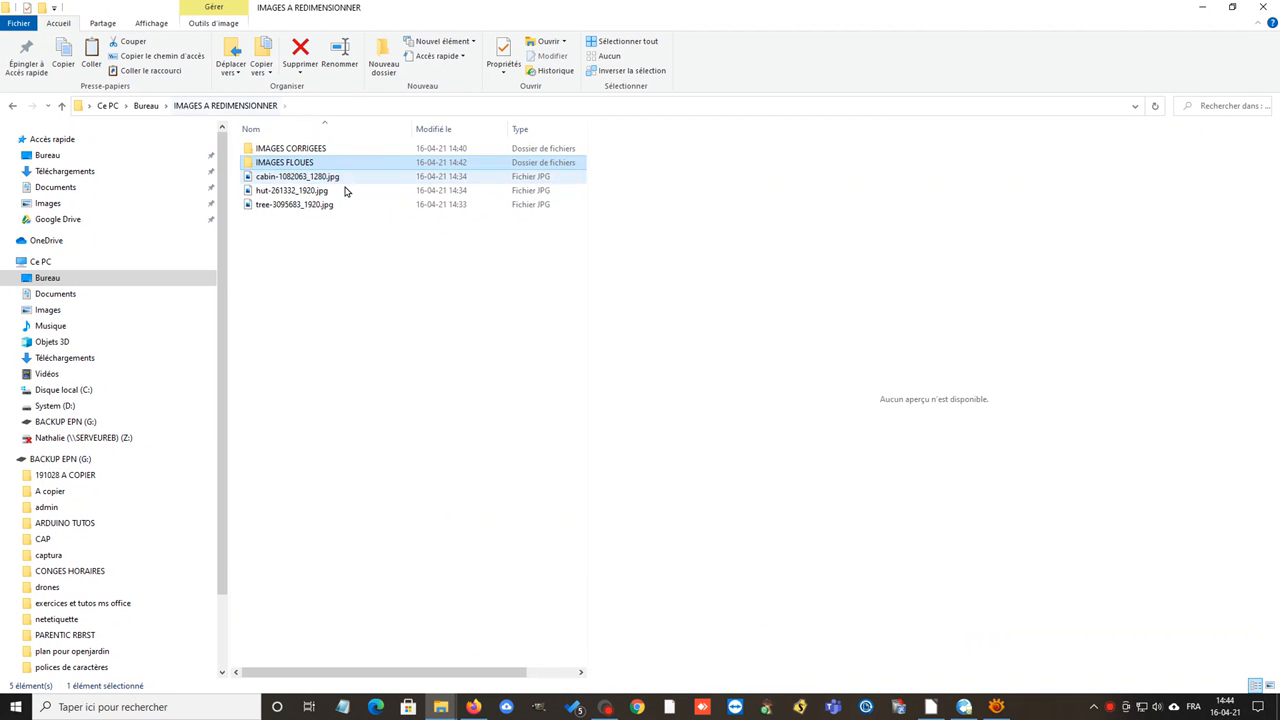
left_click(313, 191)
left_click(320, 180)
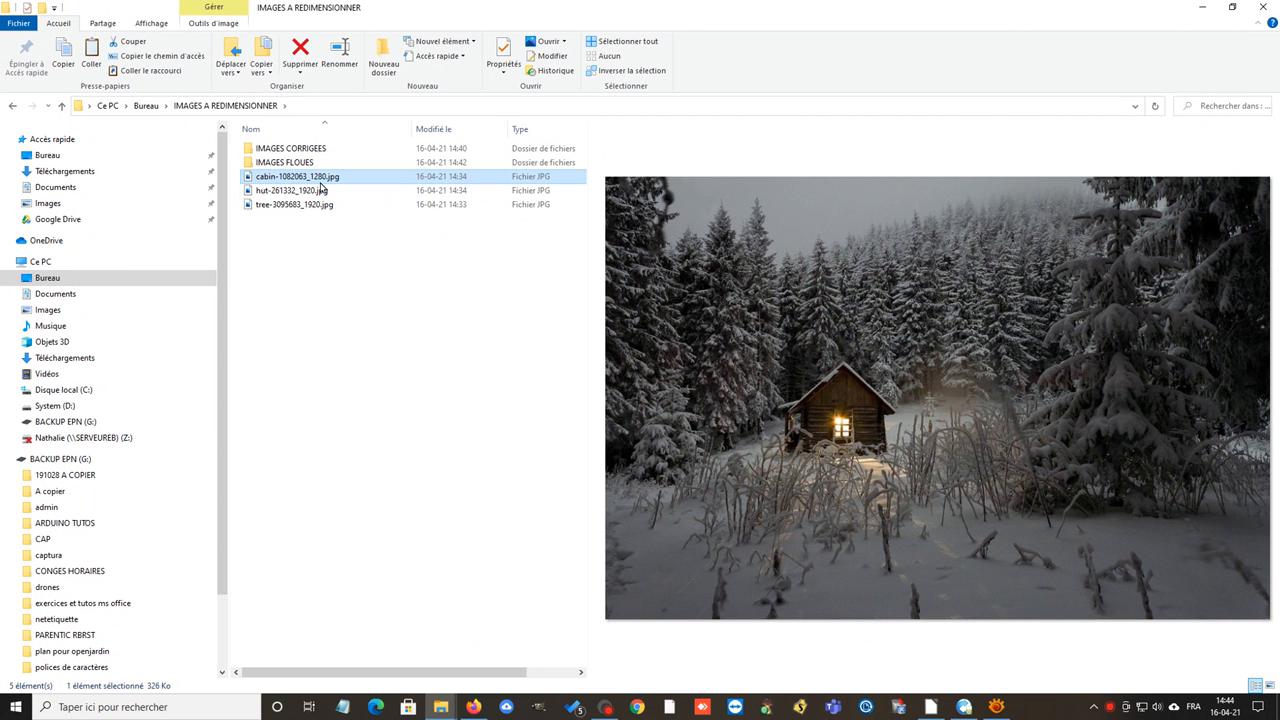
left_click(320, 206)
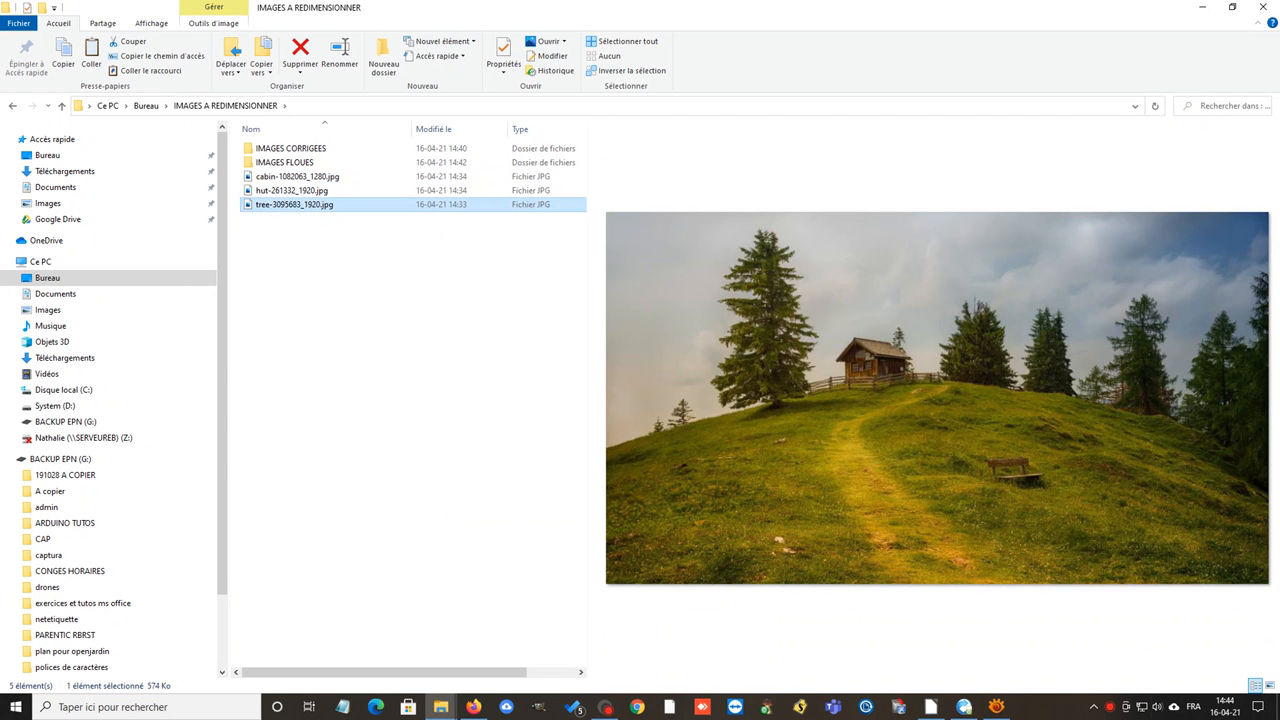
- Switch back to XnView MP, close the finished conversion, and clear all actions in a new batch conversion
left_click(996, 707)
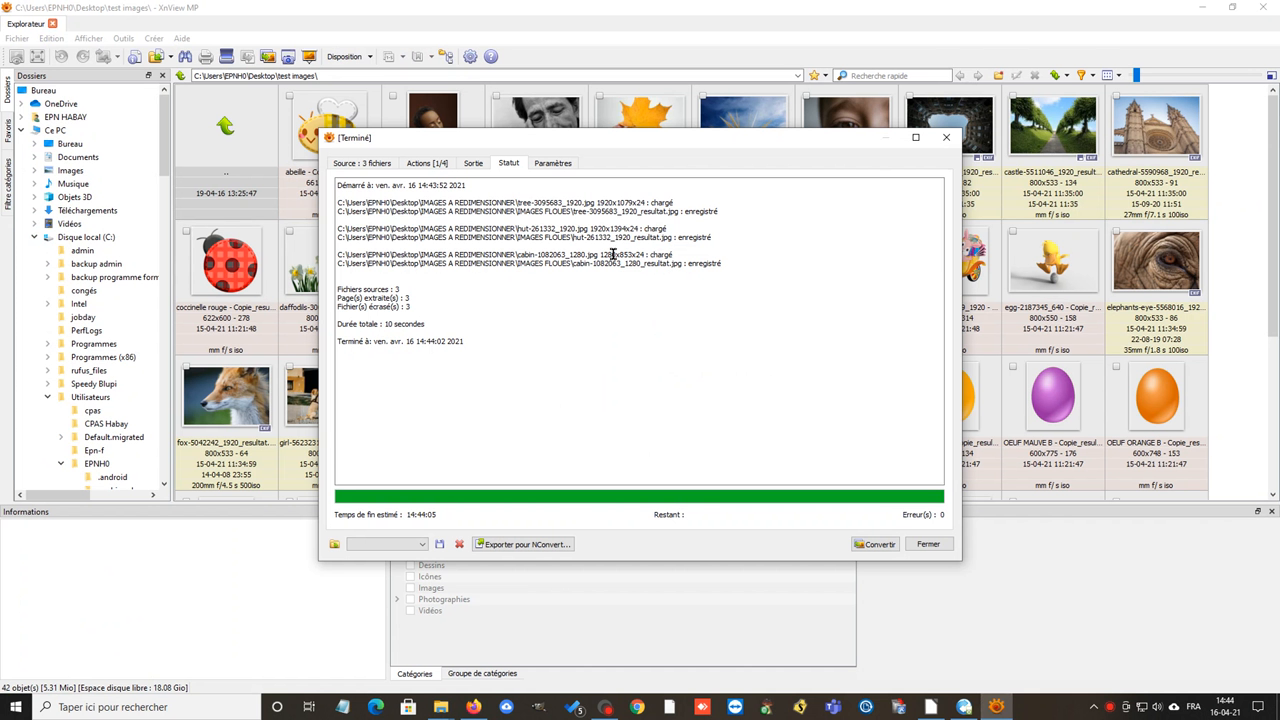
left_click(946, 137)
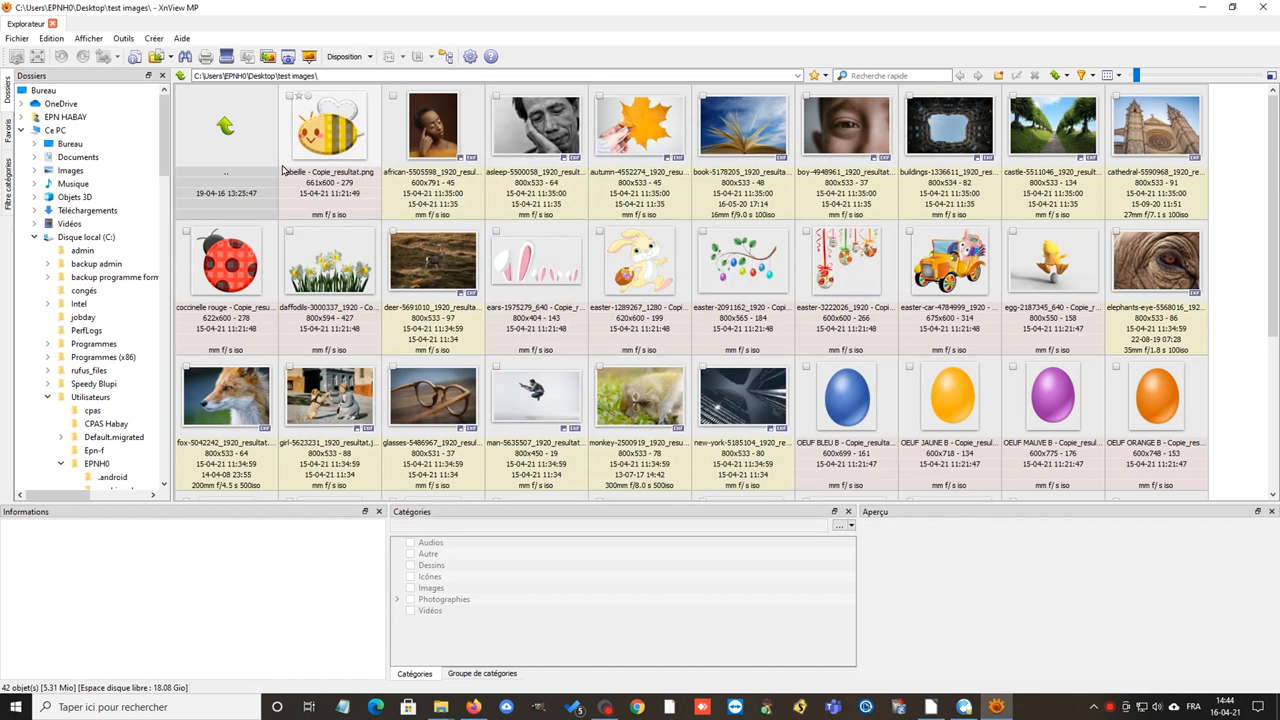
left_click(267, 57)
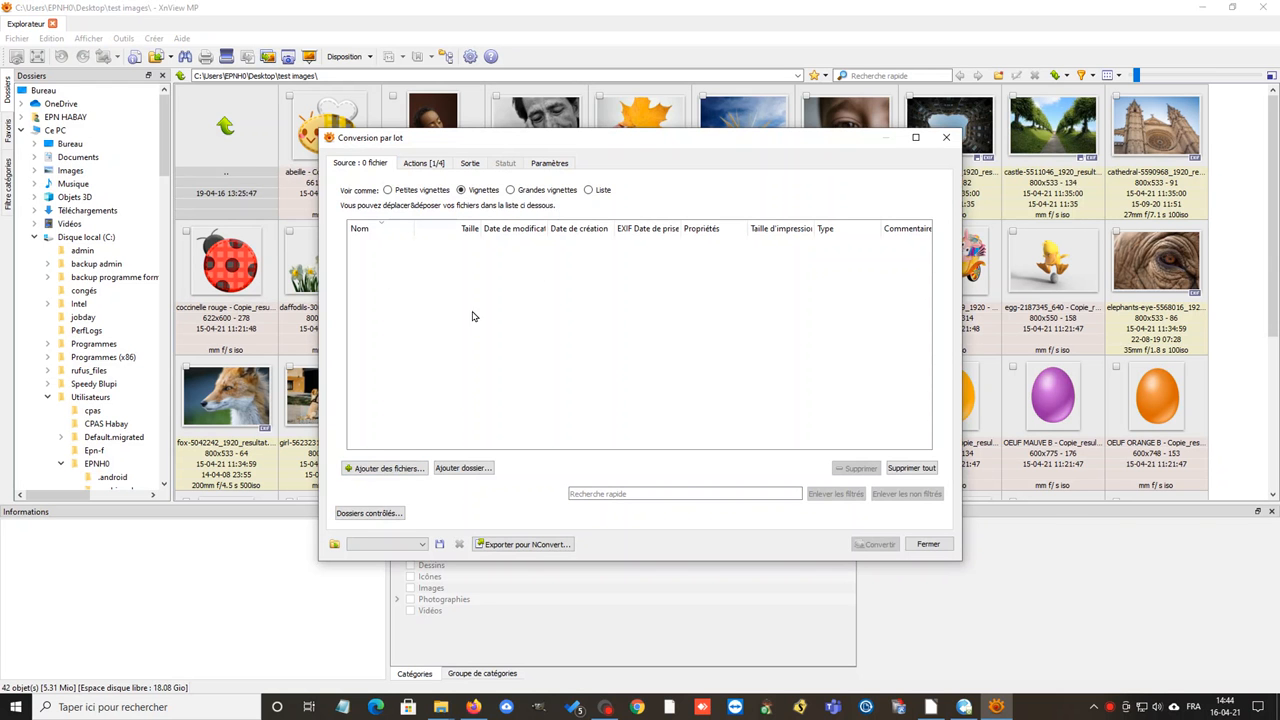
left_click(423, 163)
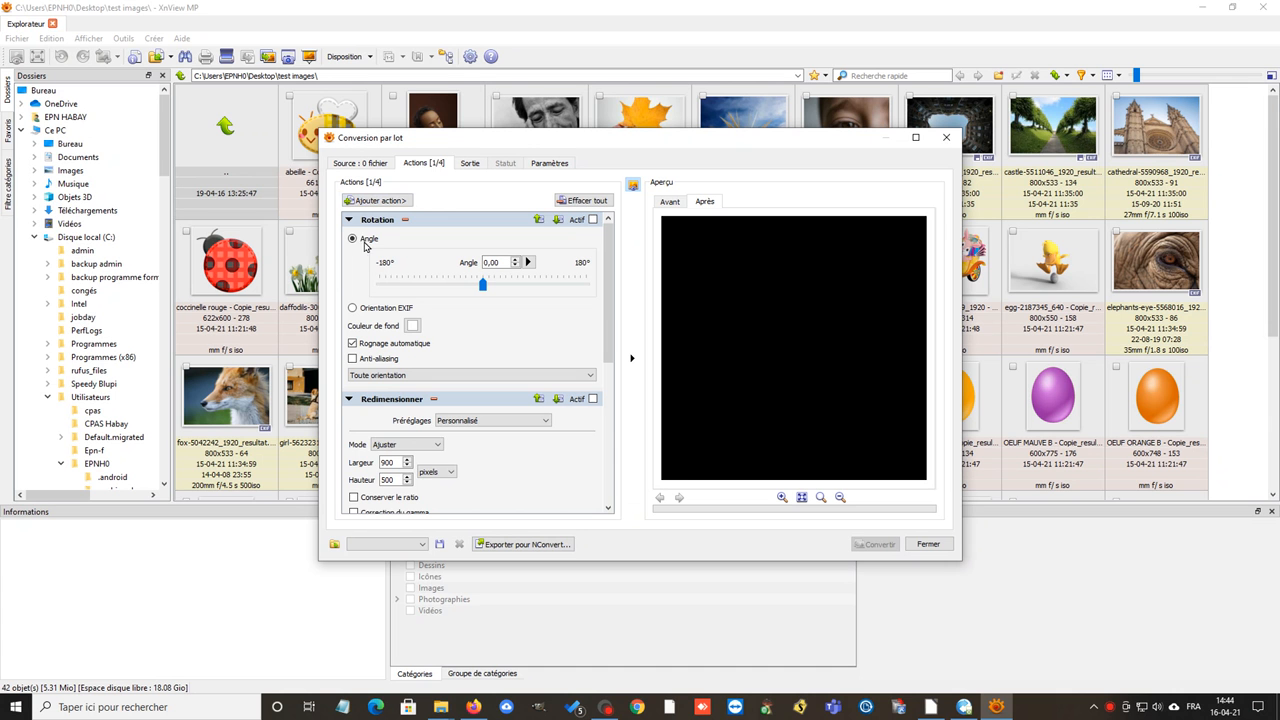
left_click(593, 202)
- Review the action categories that can be added, including the Image actions, and show the batch output settings
left_click(386, 203)
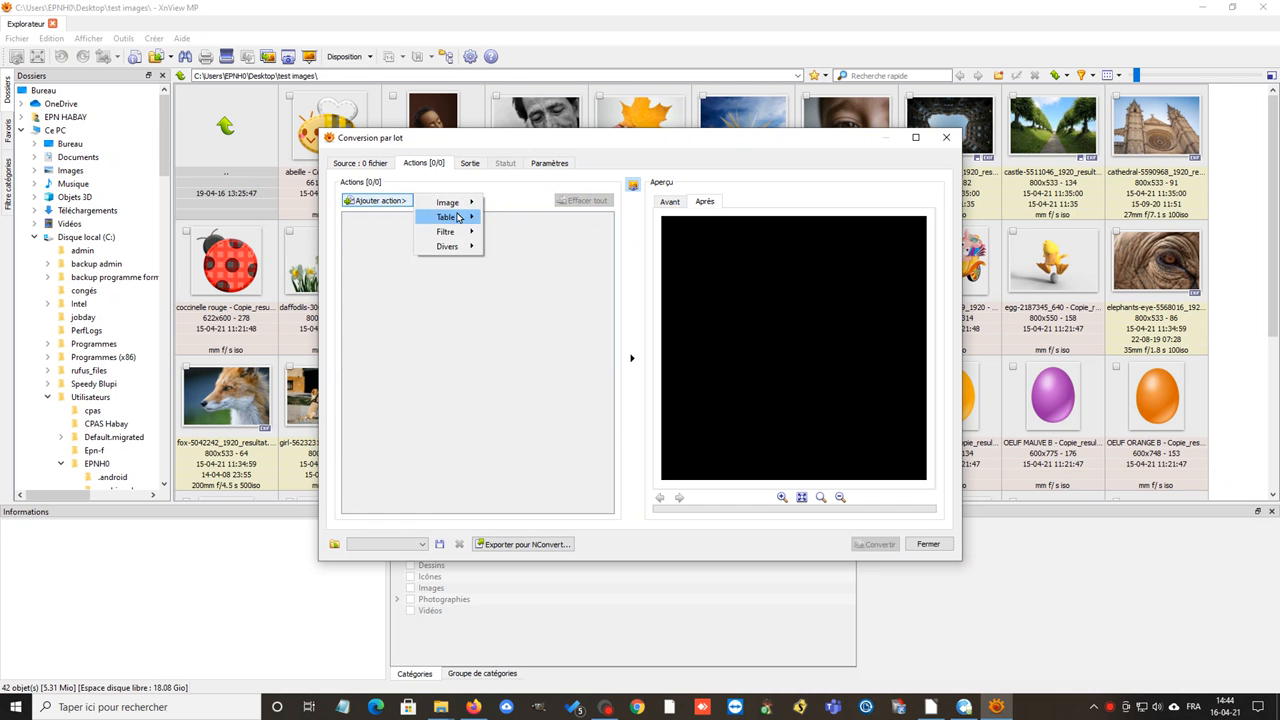
mouse_move(462, 212)
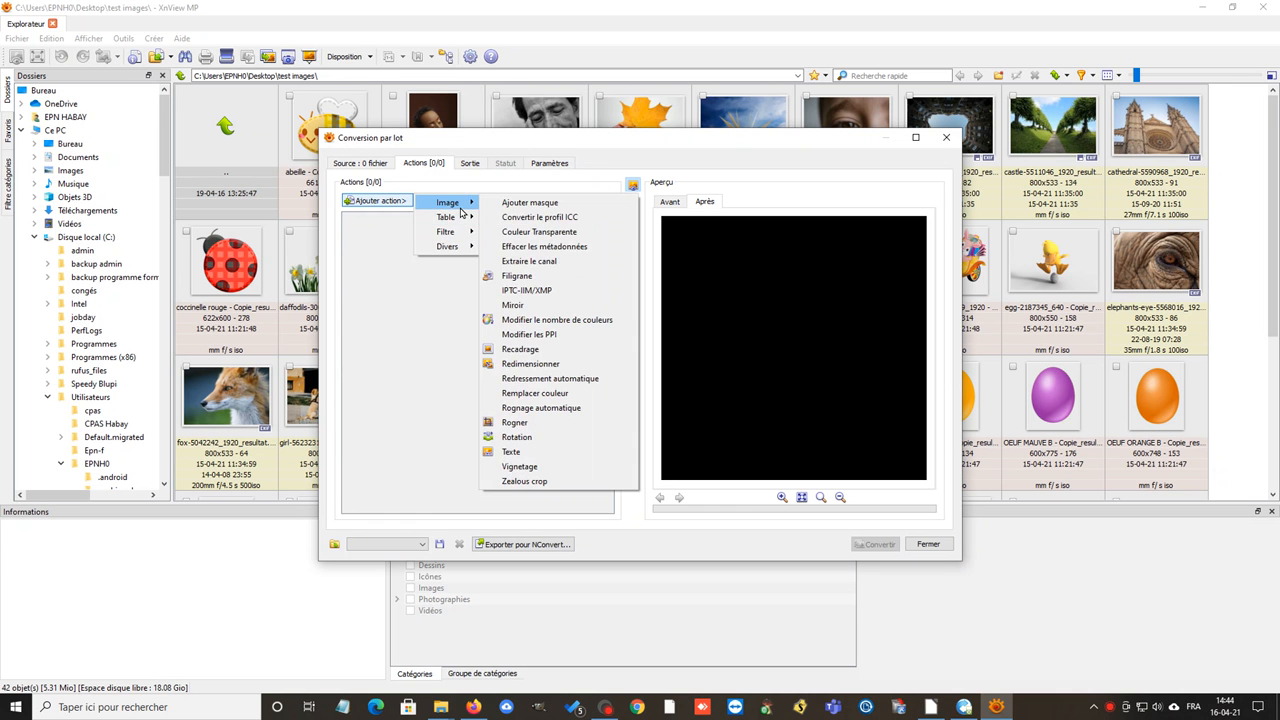
mouse_move(458, 249)
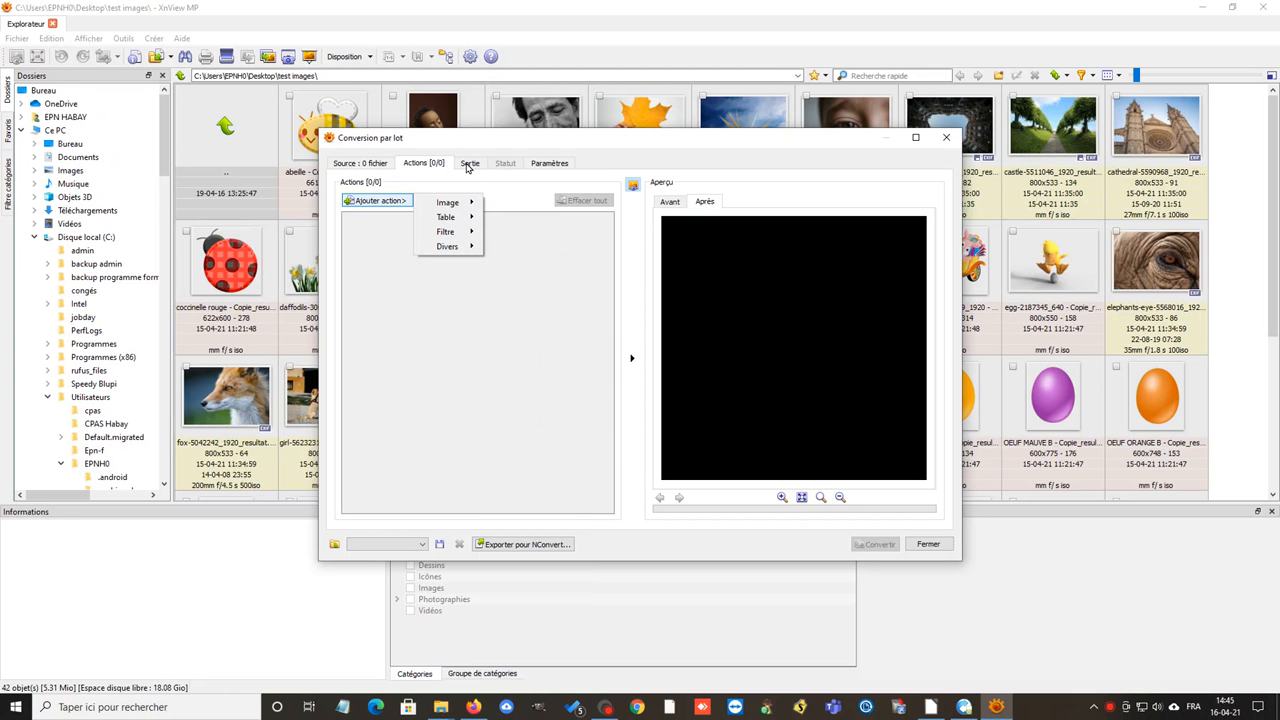
left_click(467, 164)
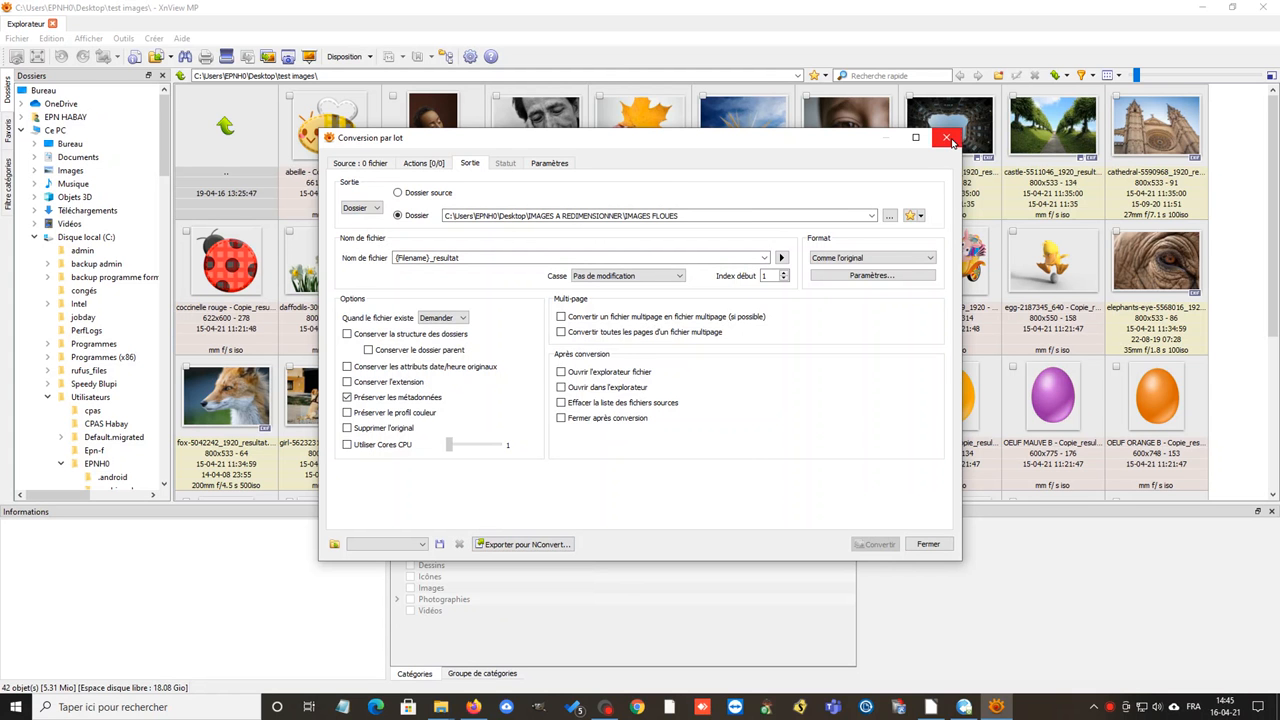
left_click(605, 707)
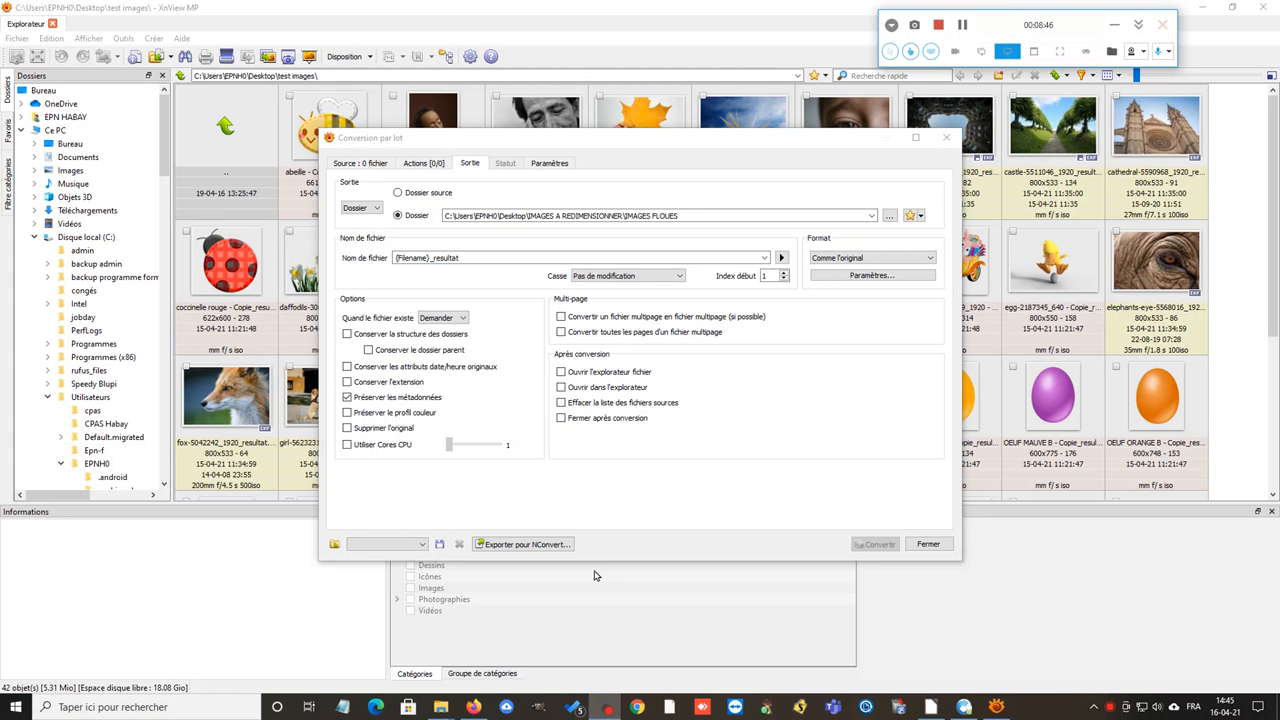